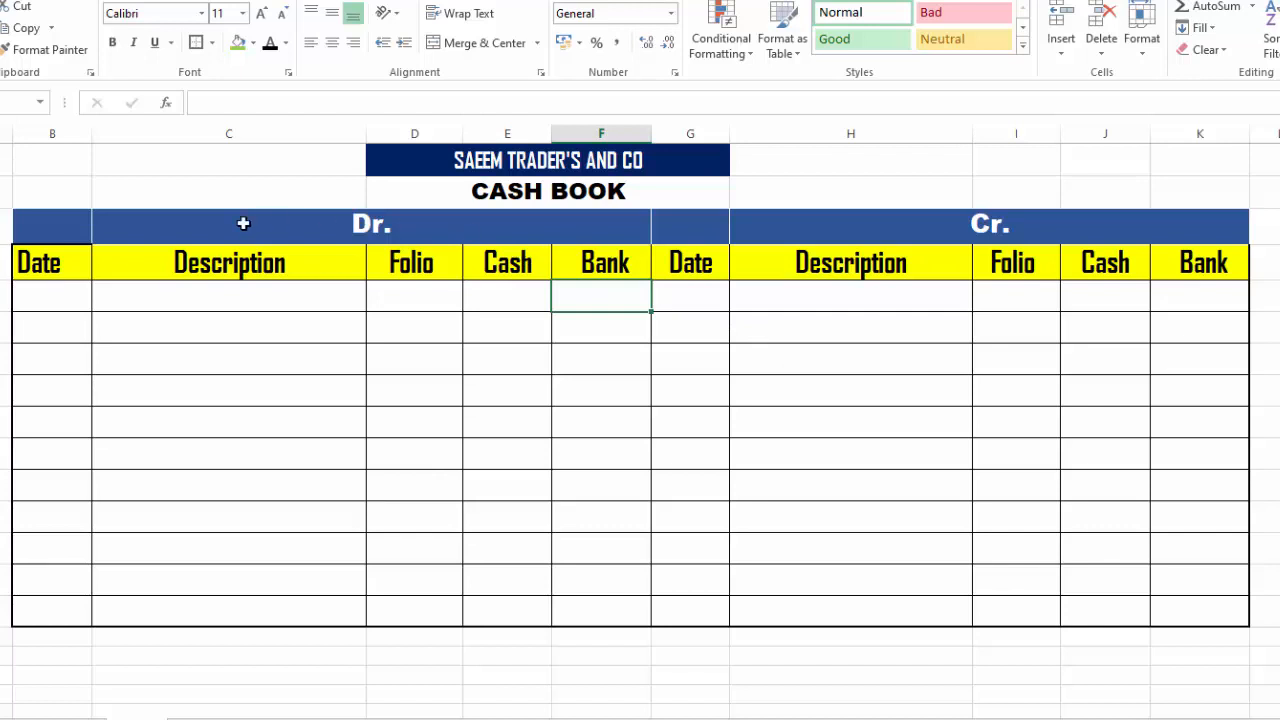
# - Examine the cash book layout: the Dr. and Cr. sections, the company name and the CASH BOOK title
pyautogui.click(135, 226)
pyautogui.moveTo(135, 226)
pyautogui.mouseDown()
pyautogui.moveTo(677, 340)
pyautogui.moveTo(677, 623)
pyautogui.mouseUp()
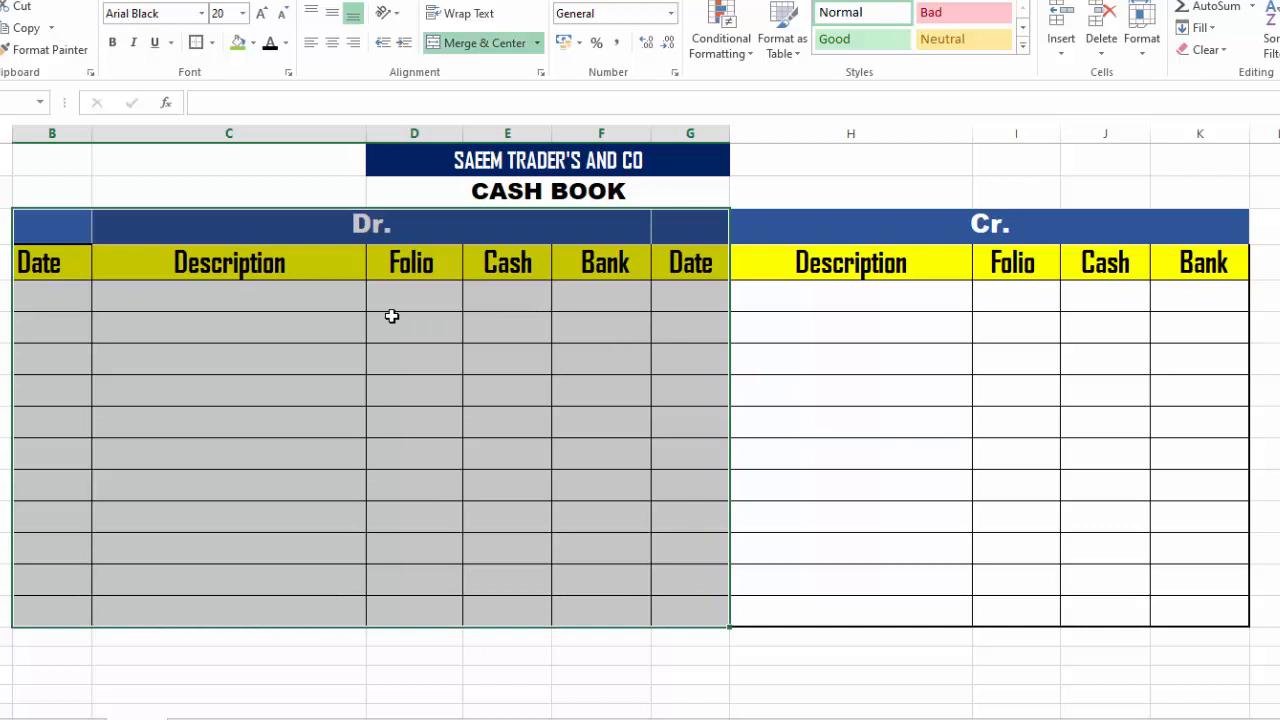
pyautogui.moveTo(806, 220); pyautogui.dragTo(1009, 611)
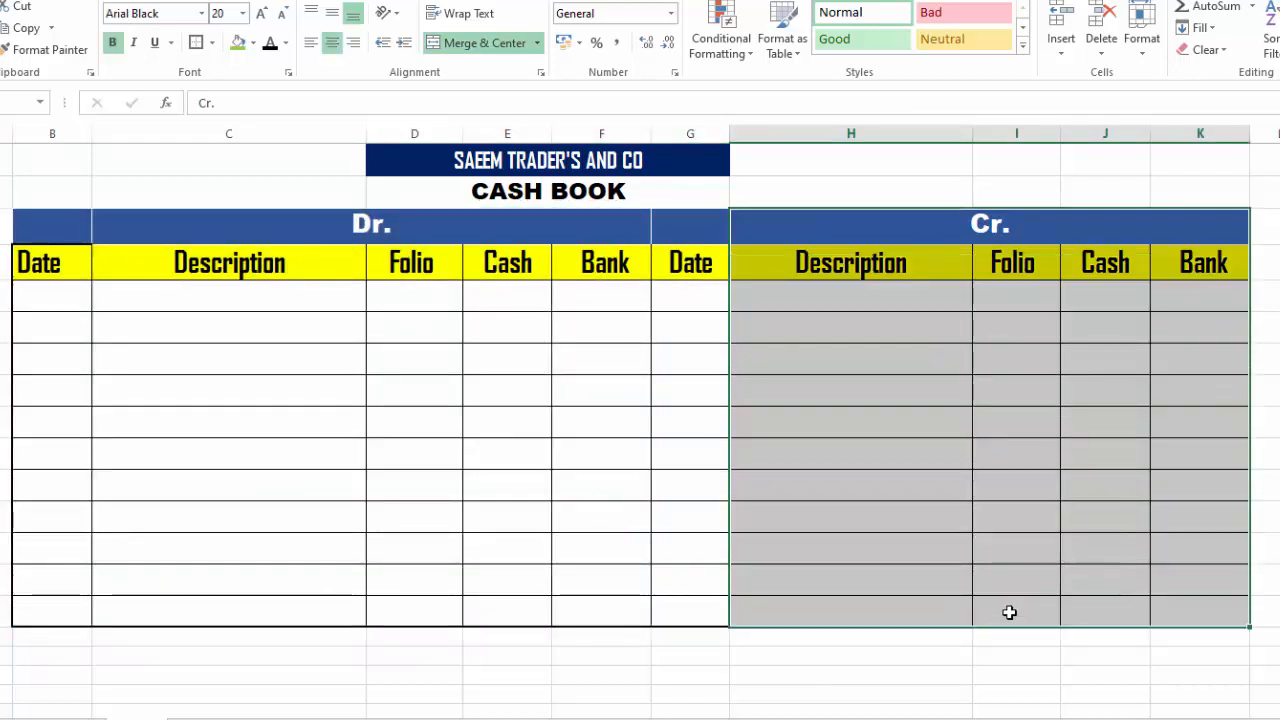
pyautogui.click(567, 165)
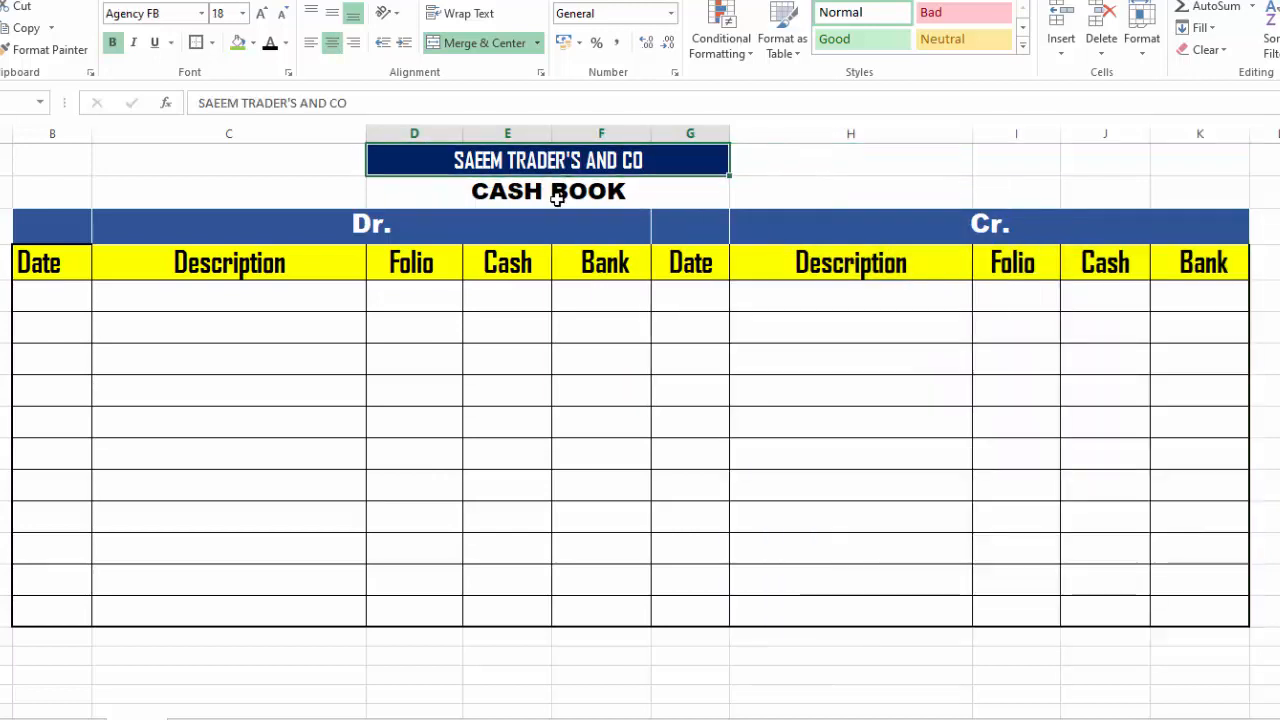
pyautogui.click(557, 197)
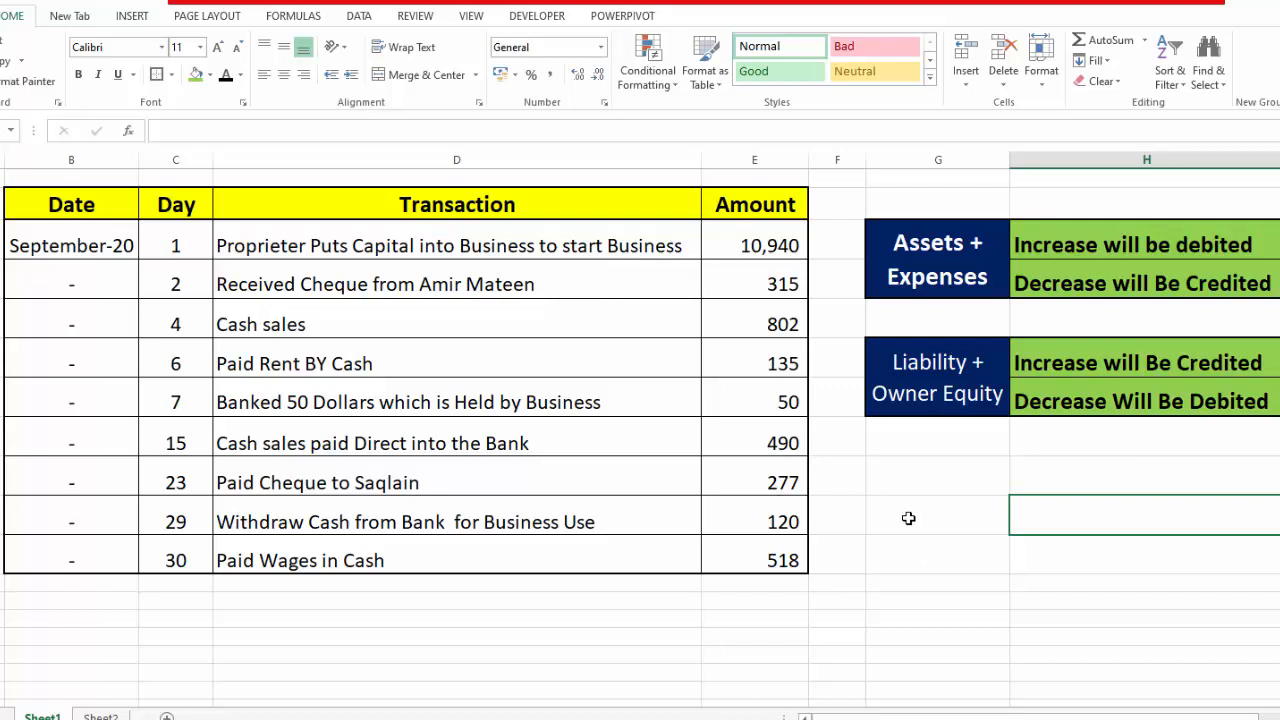
# - Enter a DR label below the Liability + Owner Equity rules on the transaction sheet
pyautogui.click(927, 487)
pyautogui.write('DR')
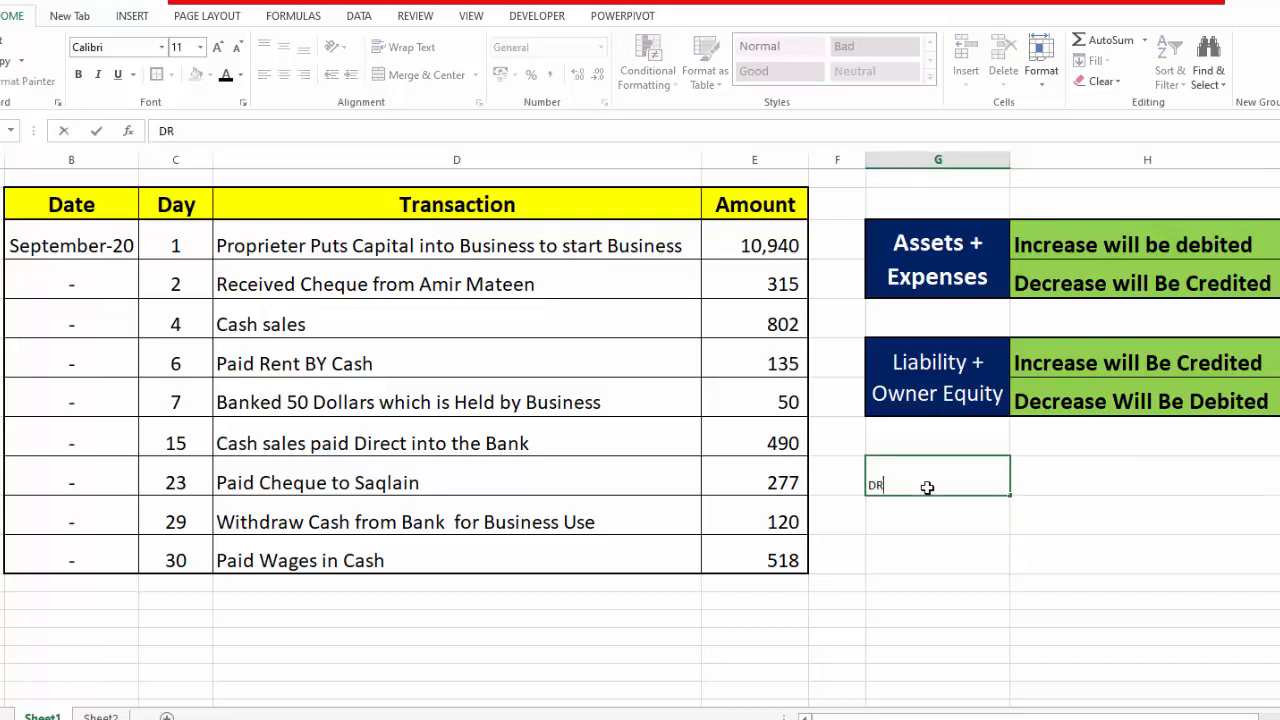
pyautogui.press('Tab')
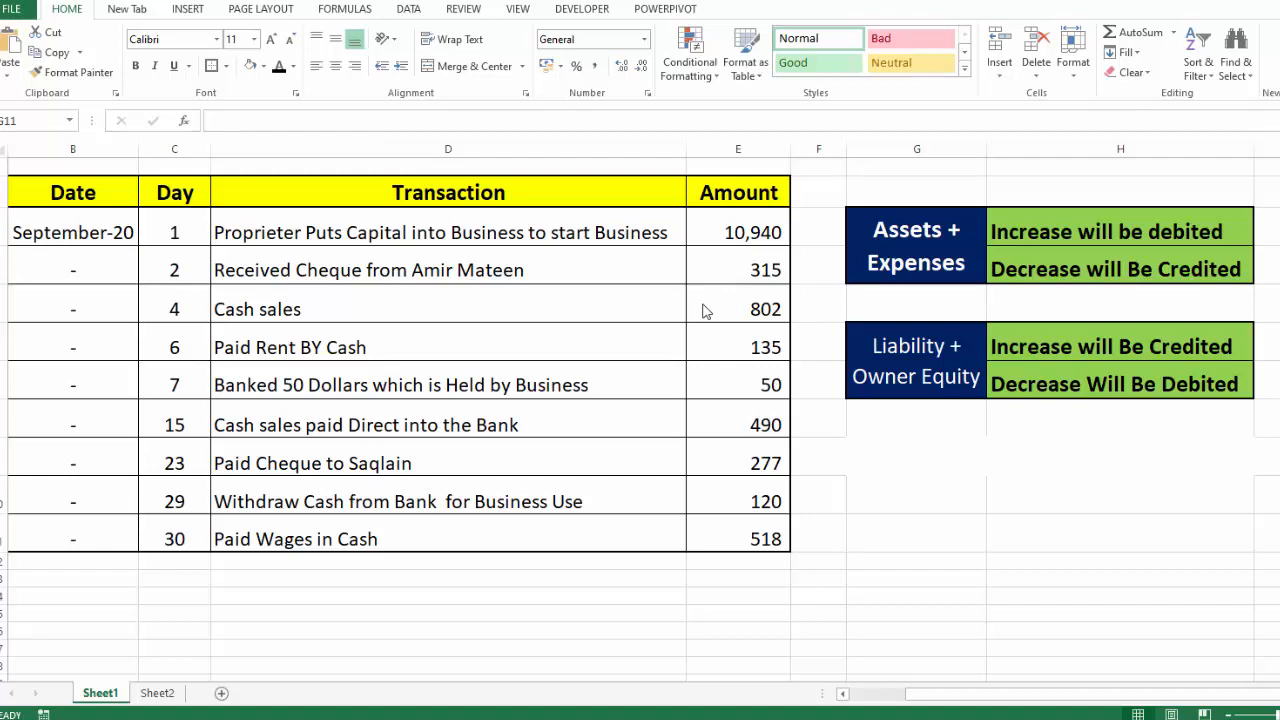
# - Check the capital transaction on Sheet1, and enter 1/9/2020 as the first debit date in the cash book
pyautogui.click(471, 236)
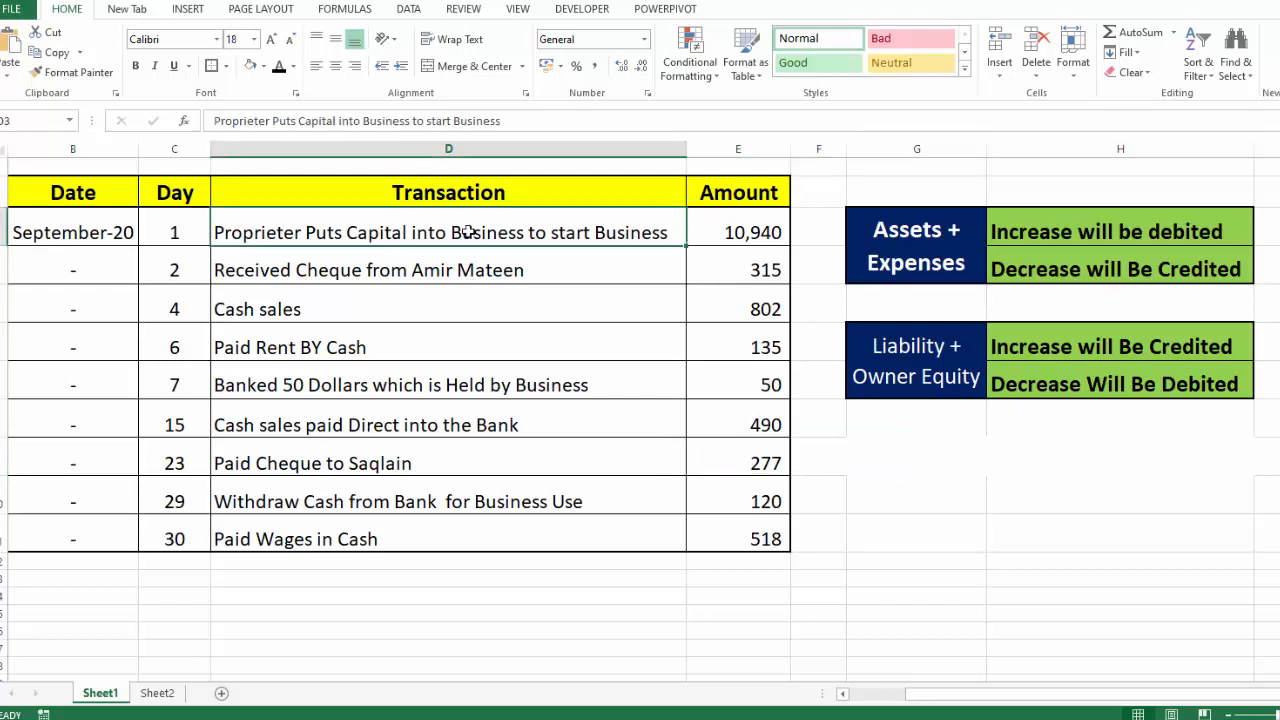
pyautogui.click(160, 695)
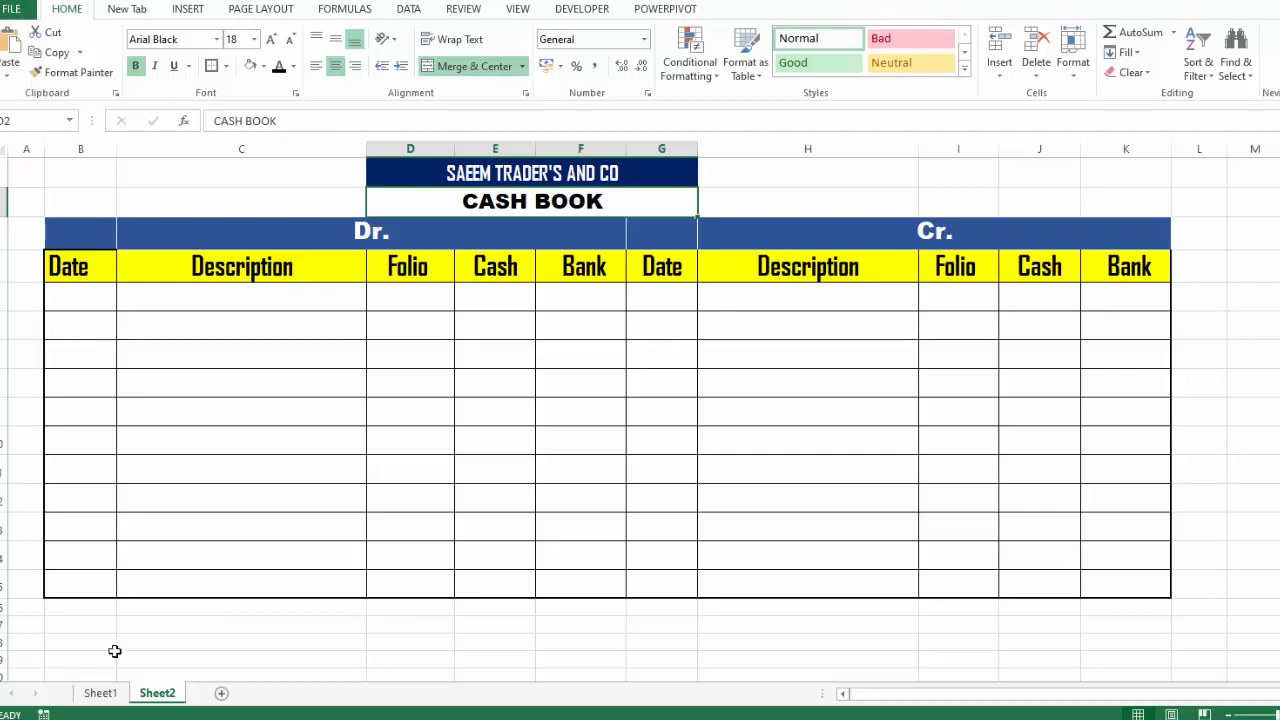
pyautogui.click(102, 694)
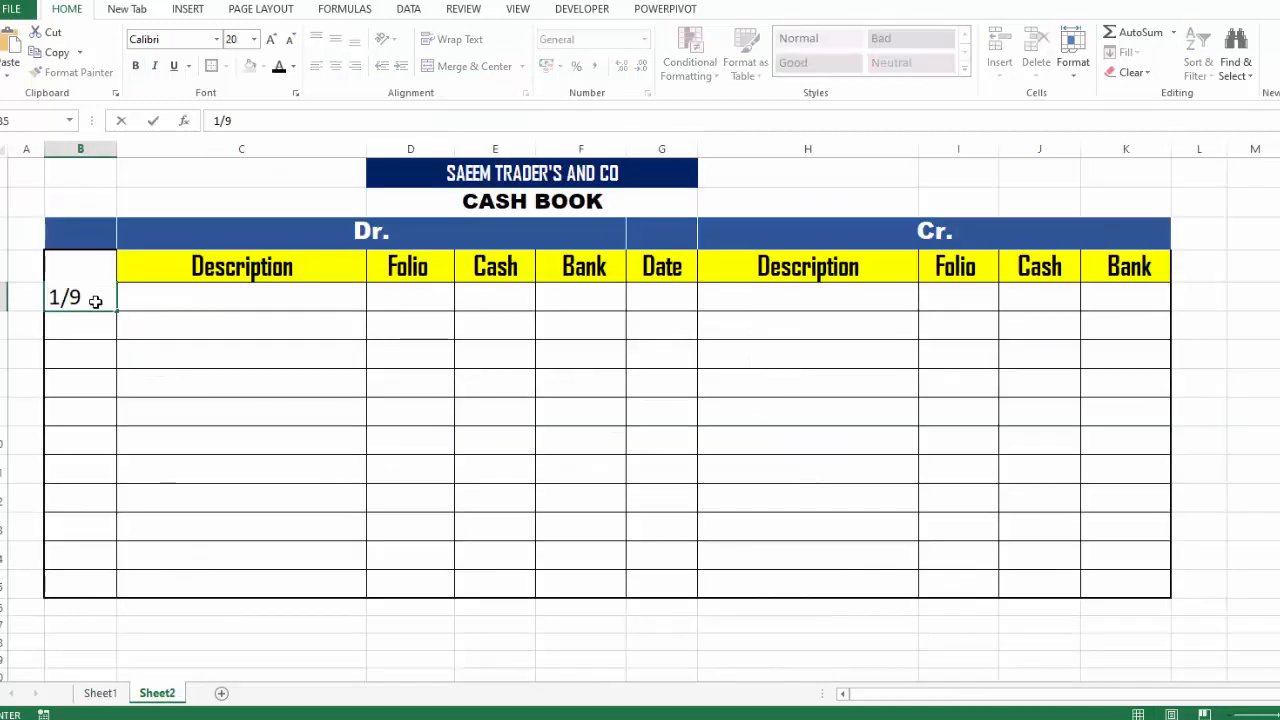
pyautogui.write('/2020')
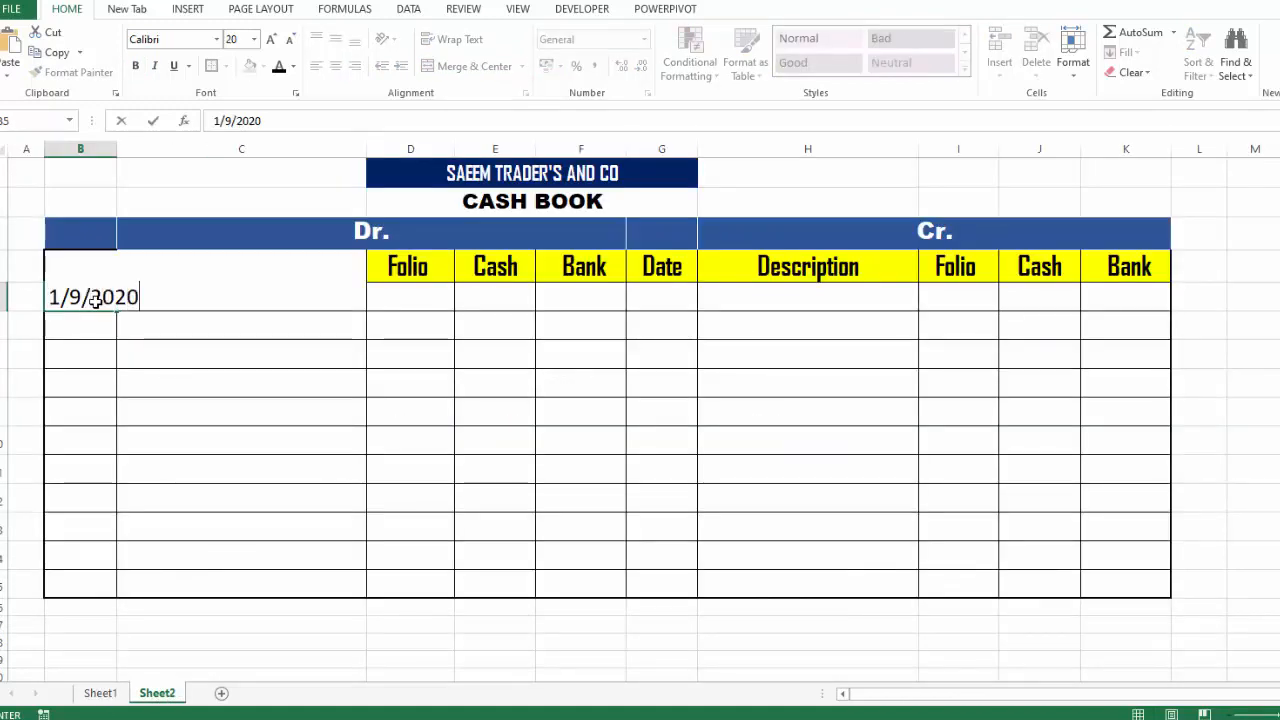
pyautogui.hotkey('ctrl', 'Return')
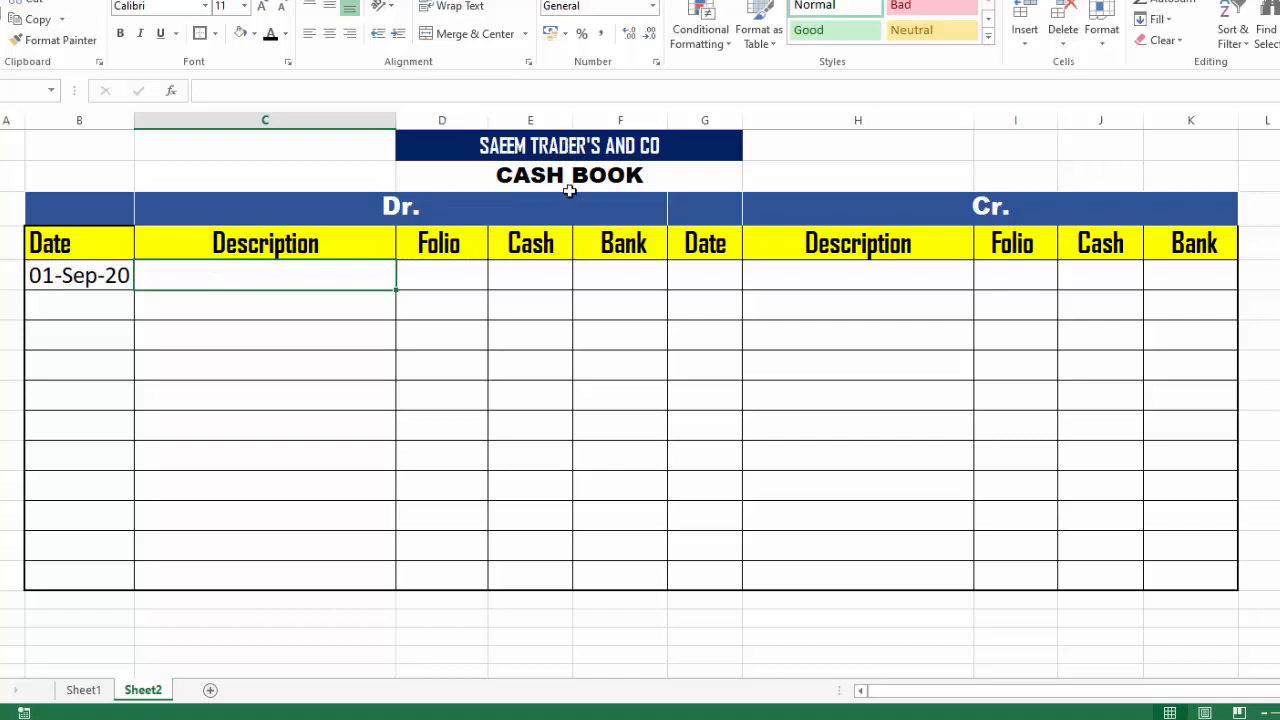
# - Start a working journal entry below the cash book's credit side with Cash and 10940 as its debit amount
pyautogui.click(777, 638)
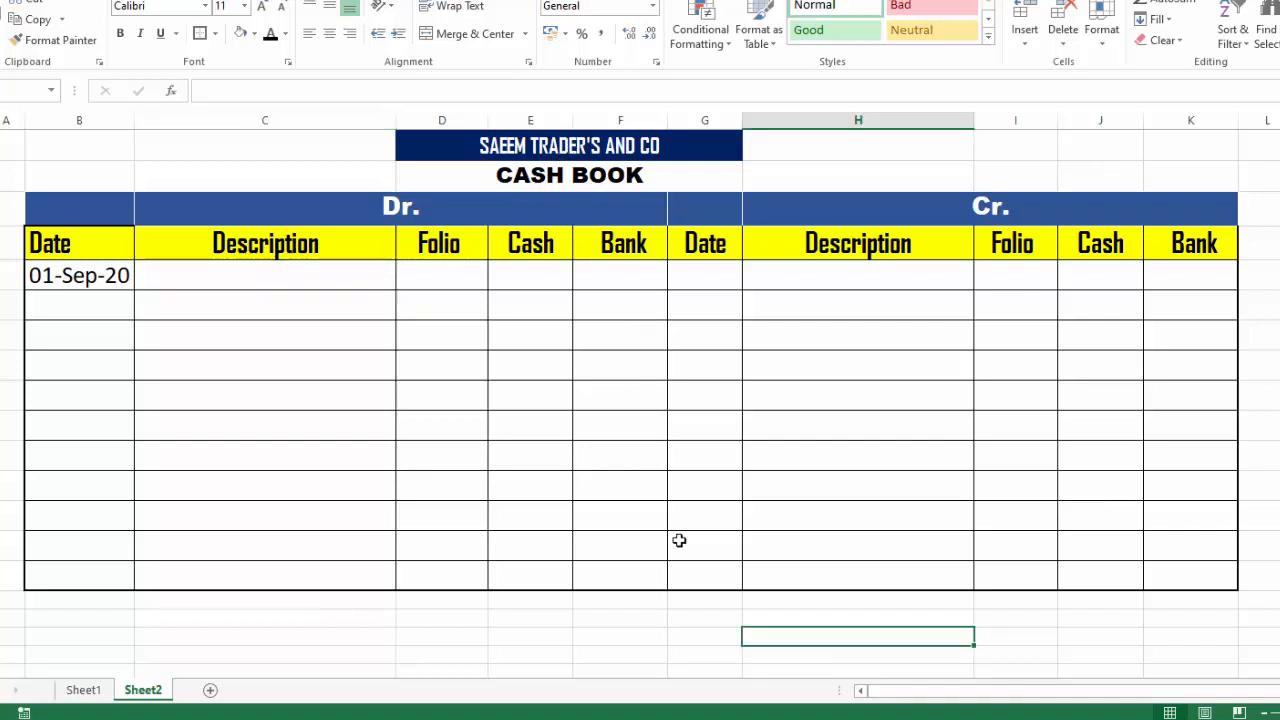
pyautogui.write('Cash')
pyautogui.press('Tab')
pyautogui.write('10940')
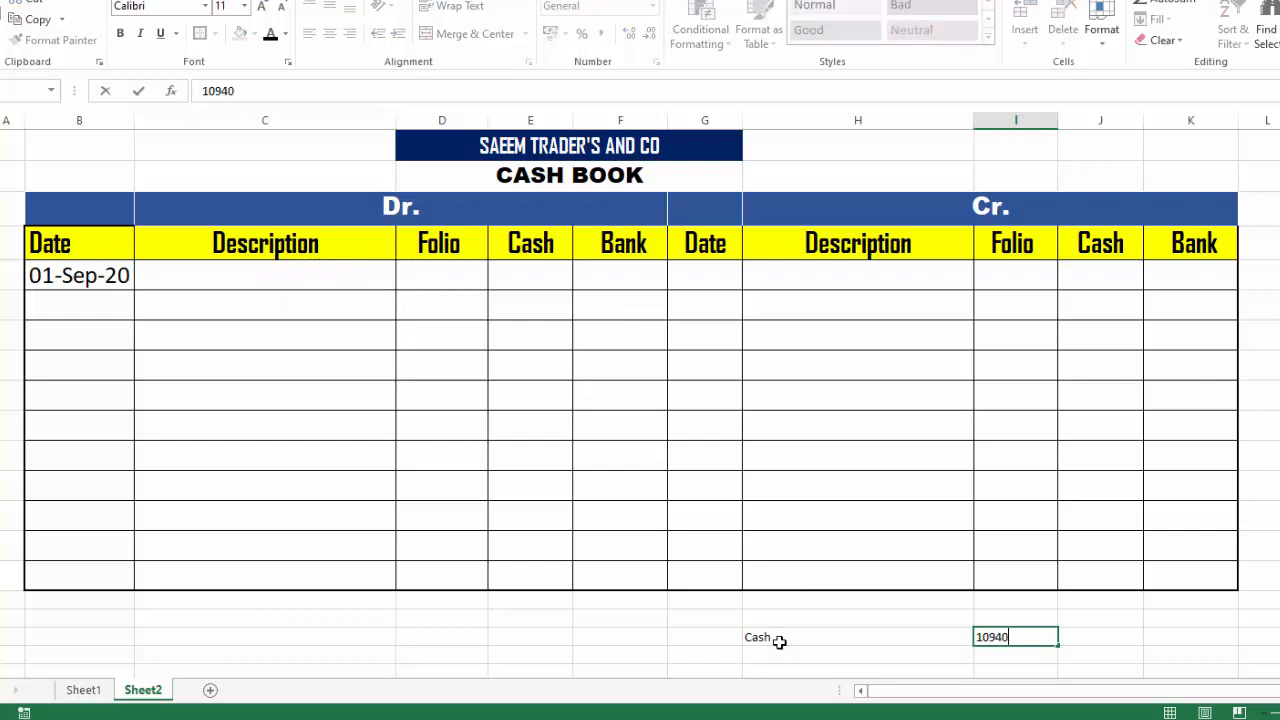
# - Add a Capital line under Cash in the working entry, with 10940 in the credit column
pyautogui.click(779, 656)
pyautogui.write('Capital')
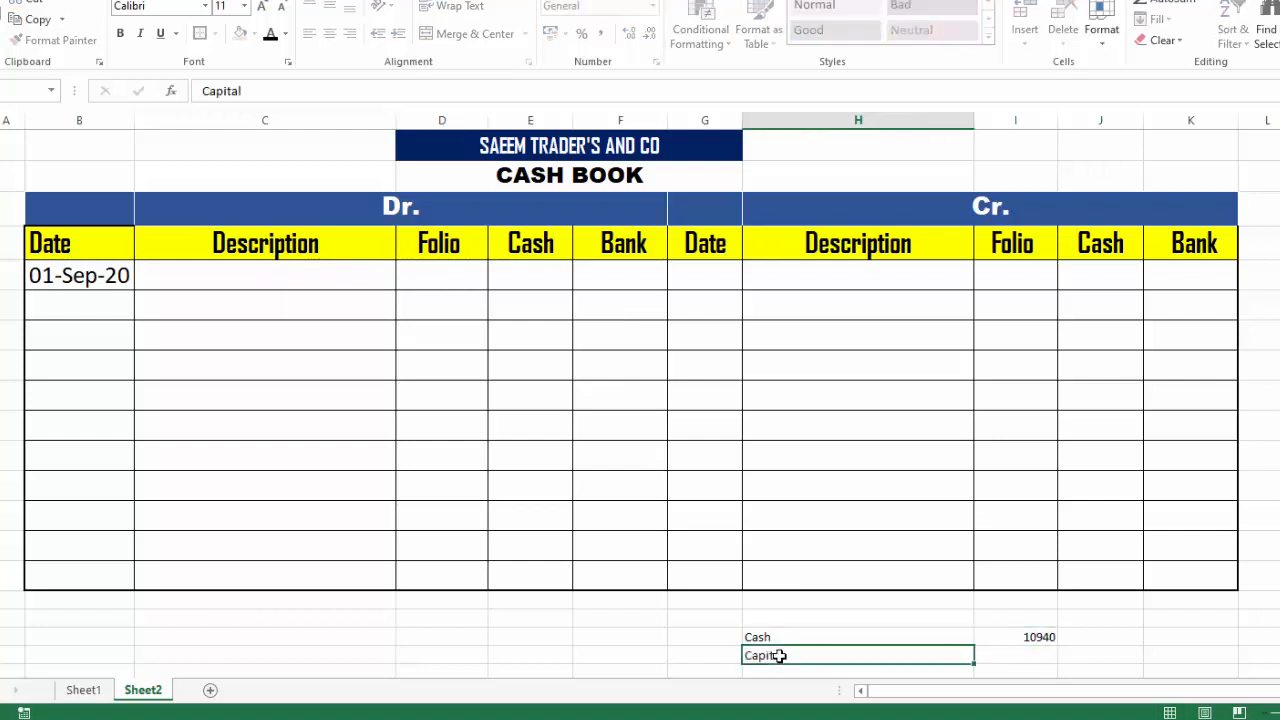
pyautogui.press('Tab')
pyautogui.press('Tab')
pyautogui.write('1094')
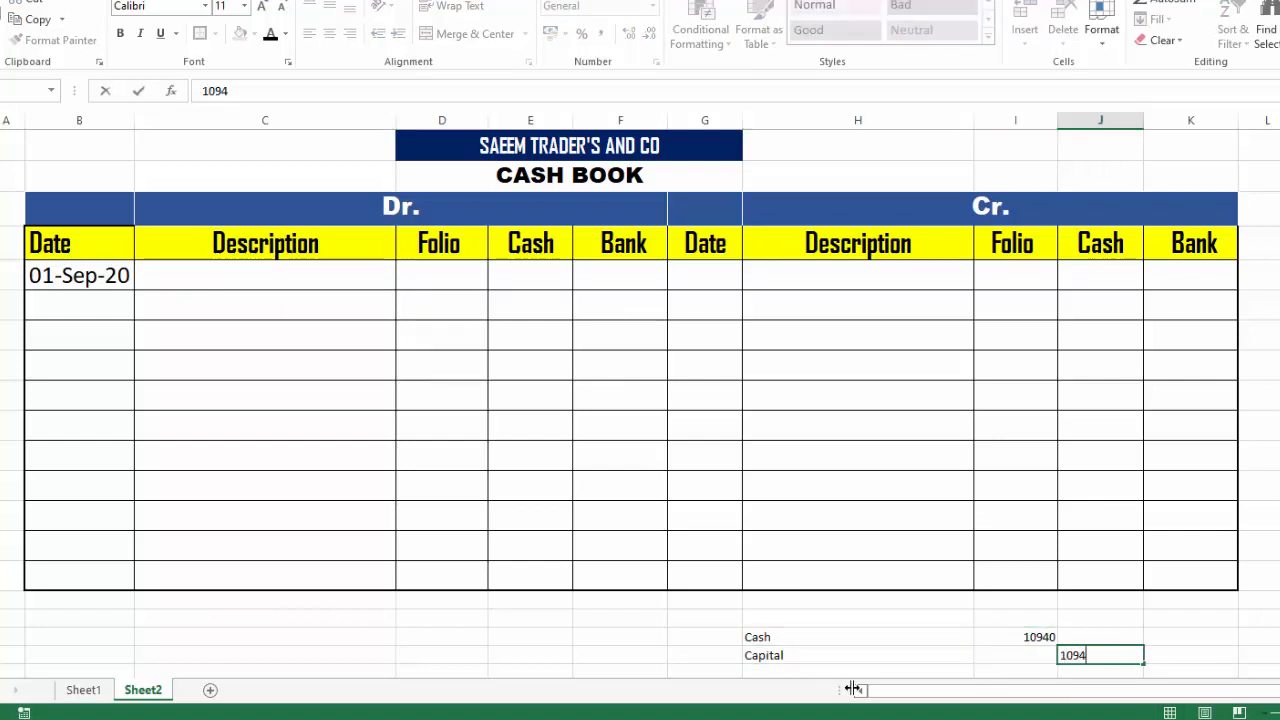
pyautogui.write('0')
# - Head the working entry's two amount columns Dr and cr, and right-align the cr heading
pyautogui.click(1032, 619)
pyautogui.write('Dr')
pyautogui.press('Tab')
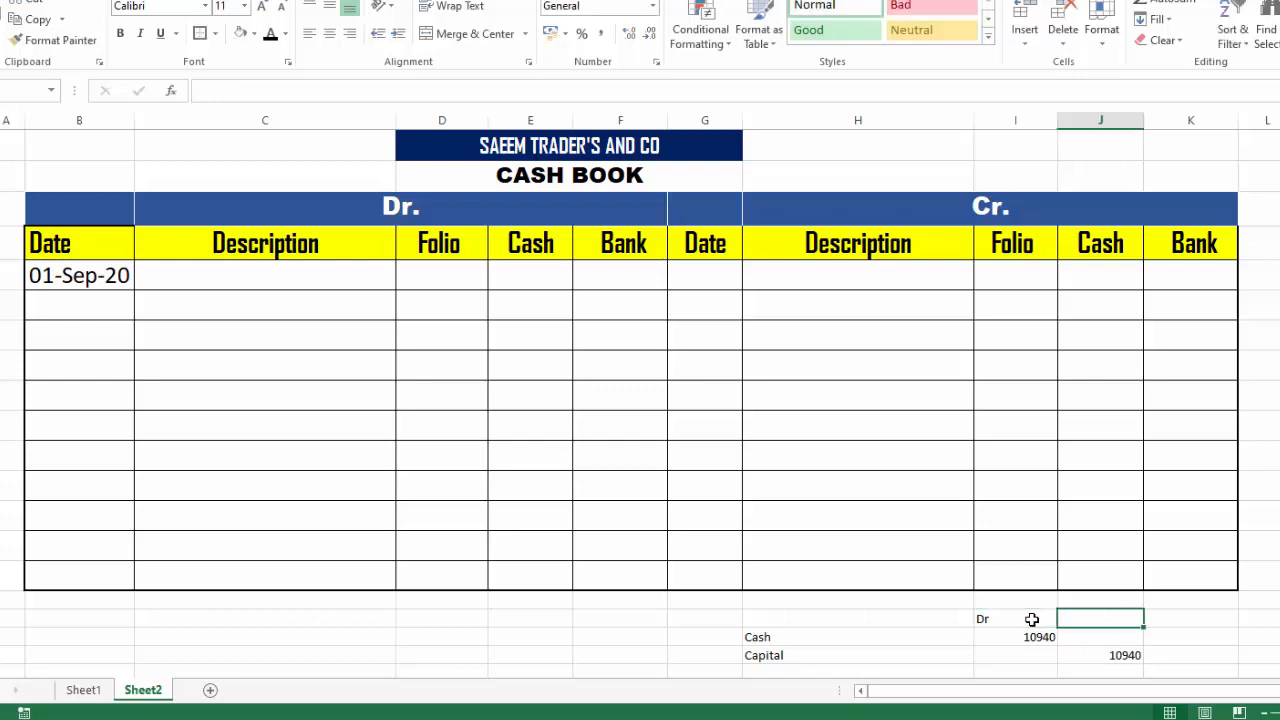
pyautogui.write('cr')
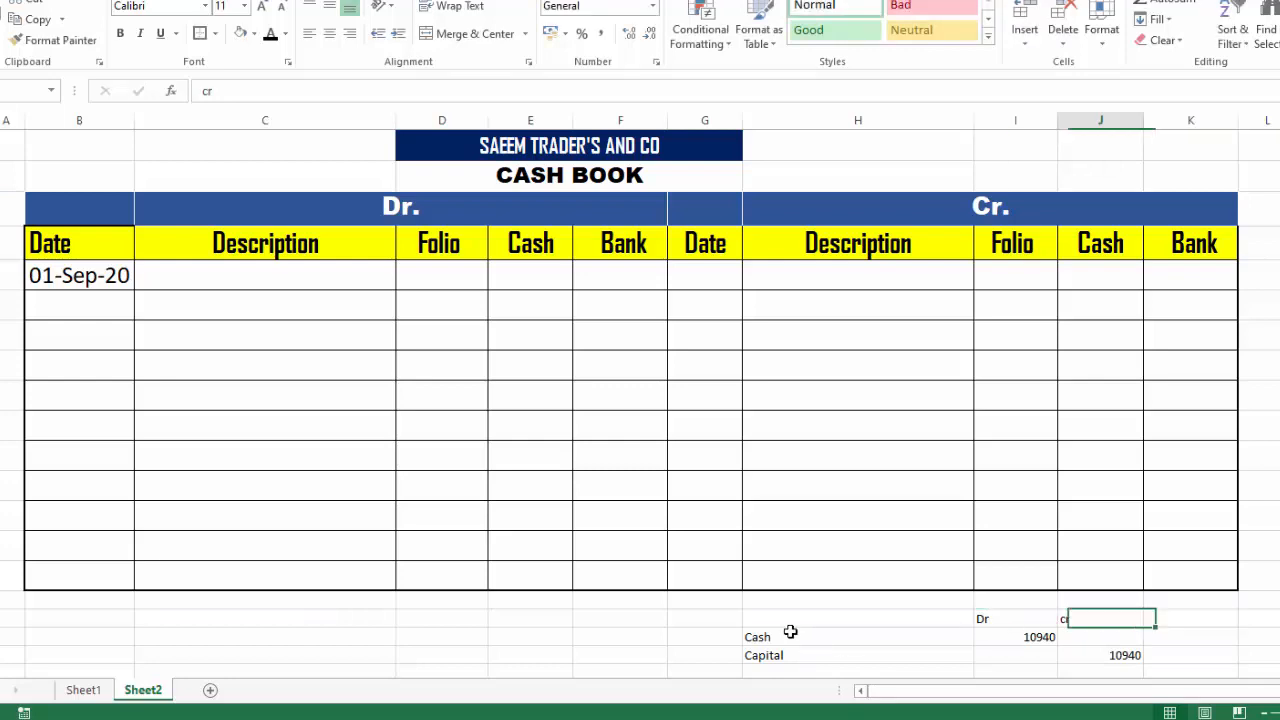
pyautogui.click(349, 33)
# - Enlarge the font of the working journal entry, including its Dr and cr headings
pyautogui.scroll(-1, 640, 380)
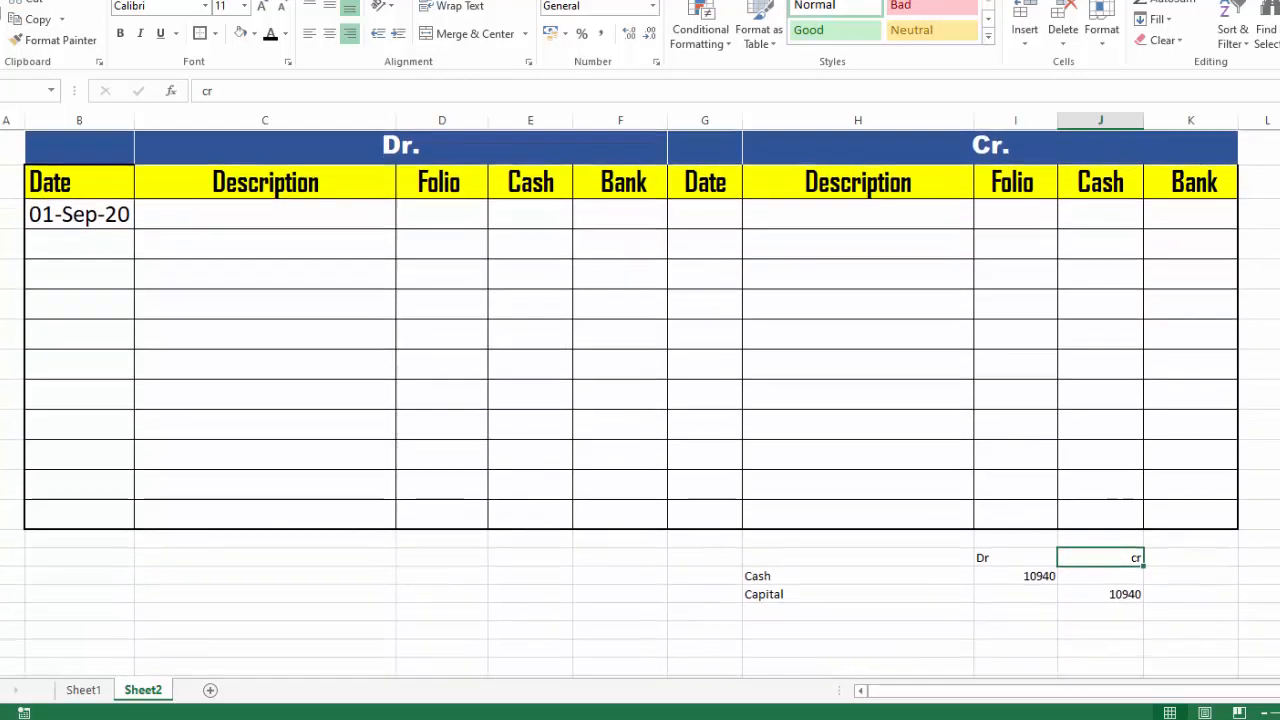
pyautogui.scroll(-1, 784, 480)
pyautogui.click(787, 476)
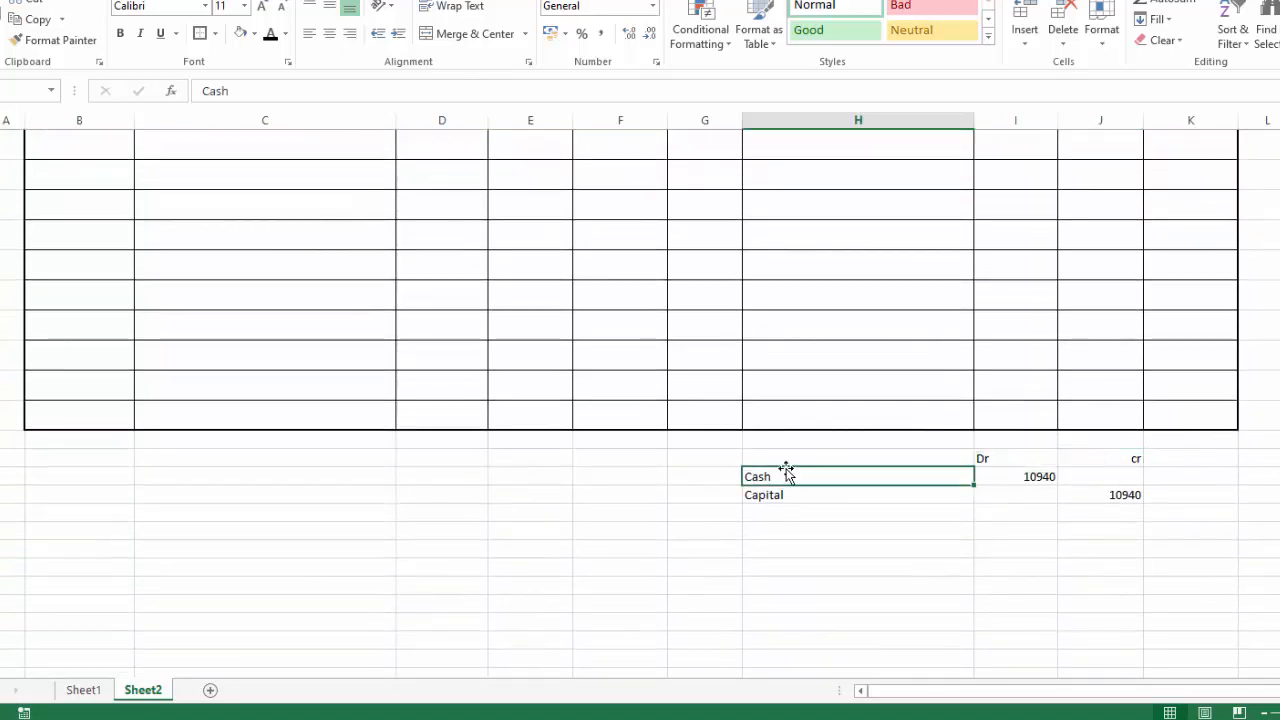
pyautogui.moveTo(789, 456); pyautogui.dragTo(1100, 512)
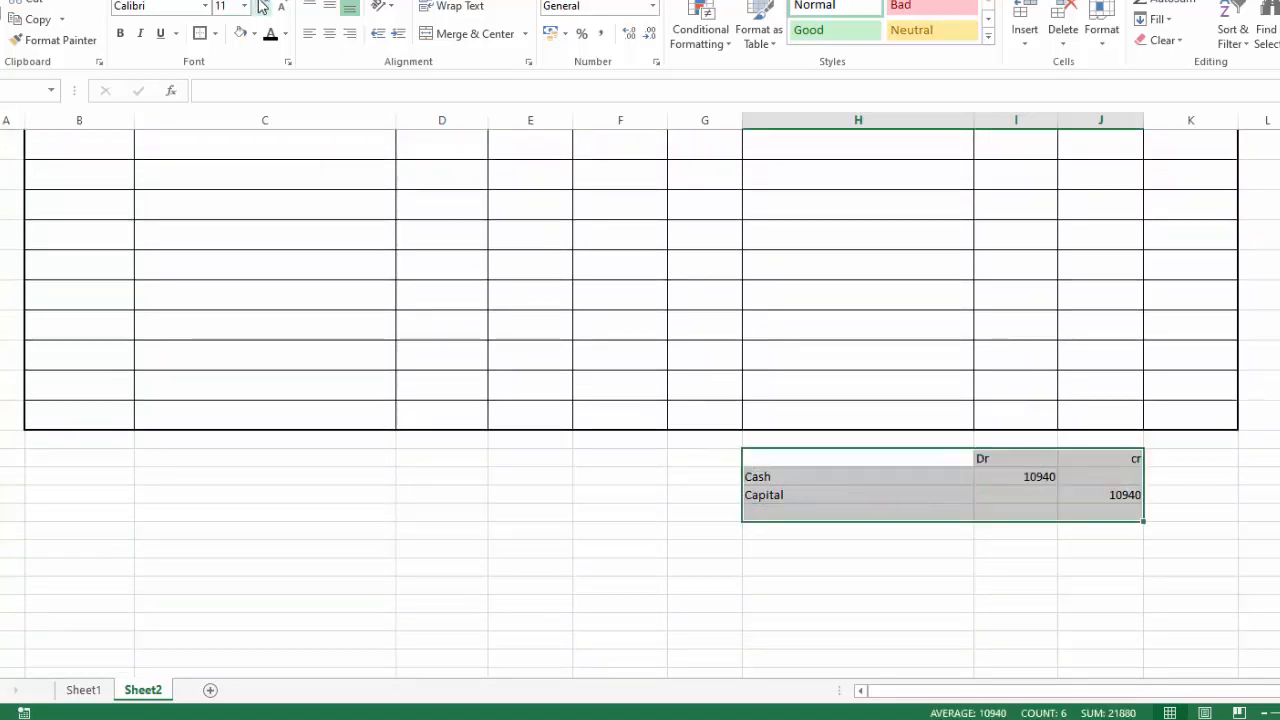
pyautogui.click(261, 7)
pyautogui.click(261, 7)
pyautogui.click(744, 558)
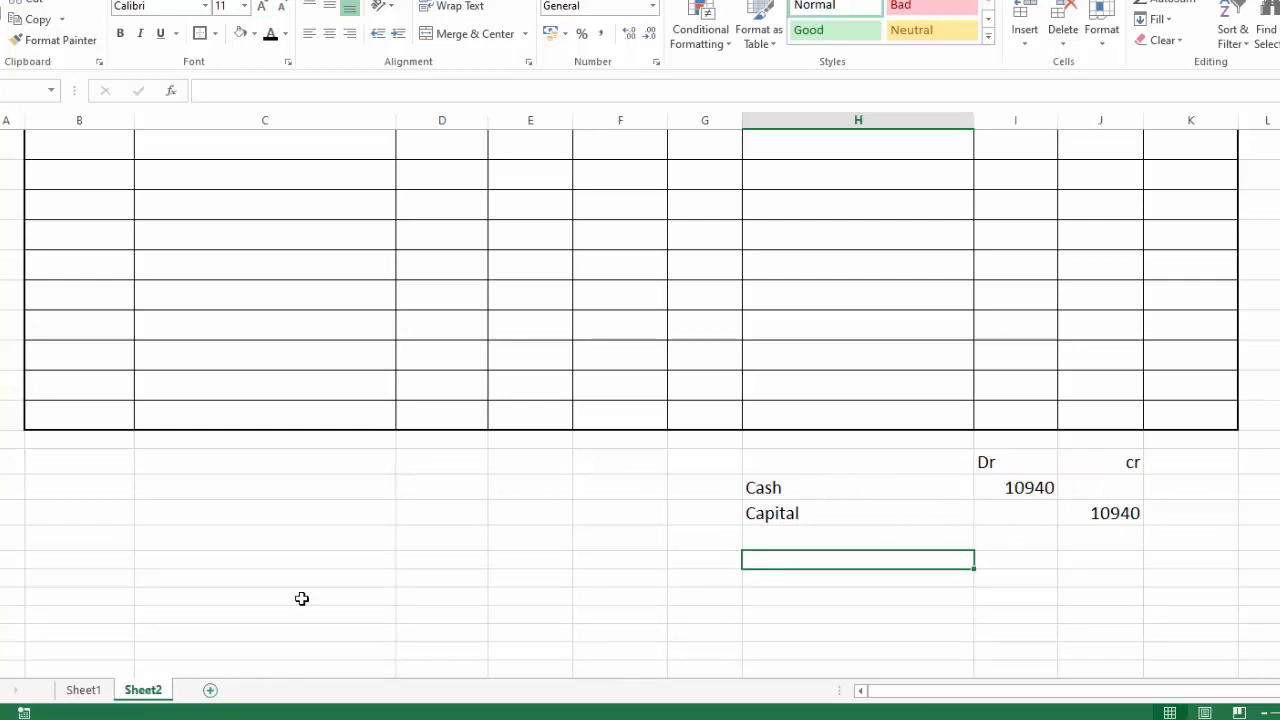
# - Enter Capital as the 01-Sep-20 debit description and set the cash book's blank entry cells to font size 20
pyautogui.scroll(2, 798, 378)
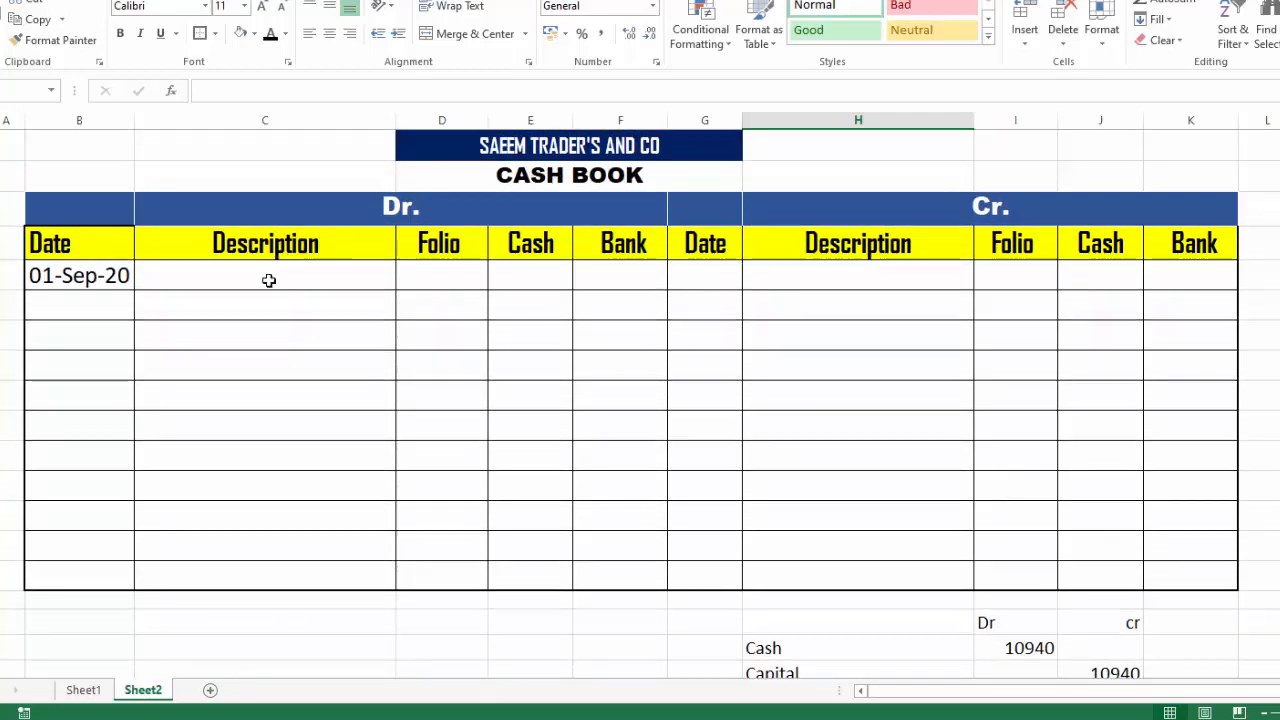
pyautogui.click(317, 275)
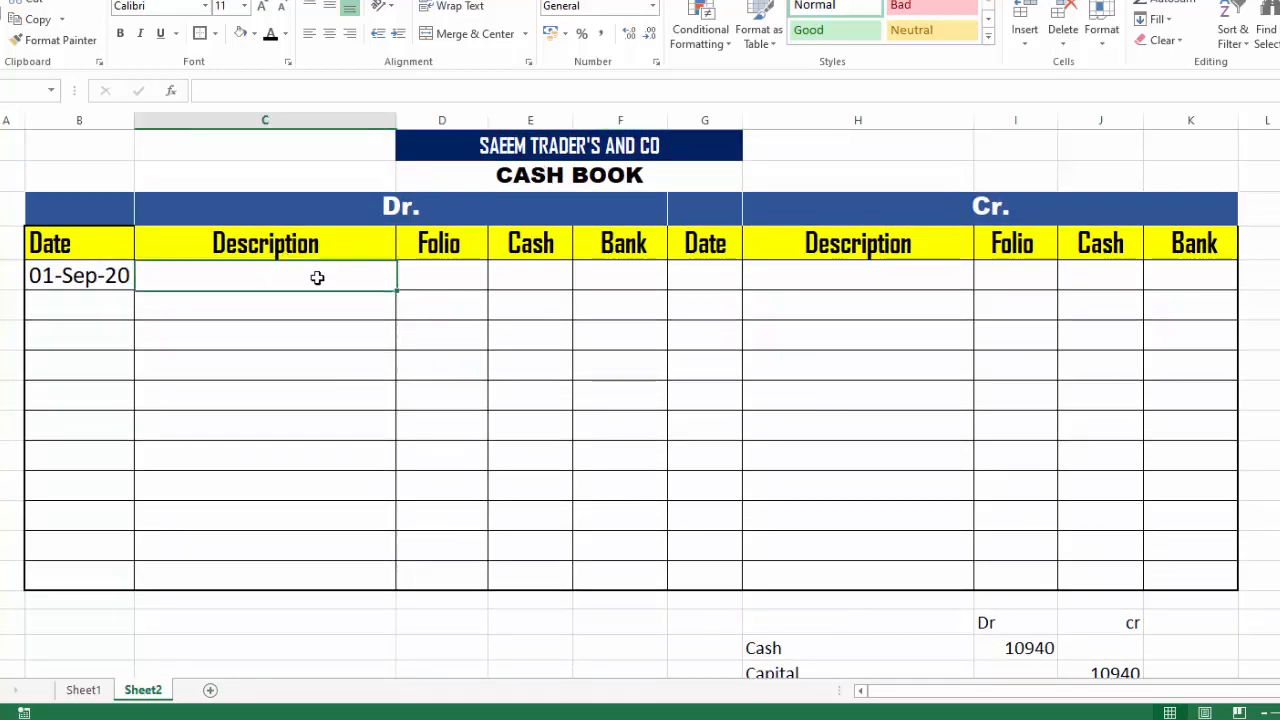
pyautogui.write('Capital')
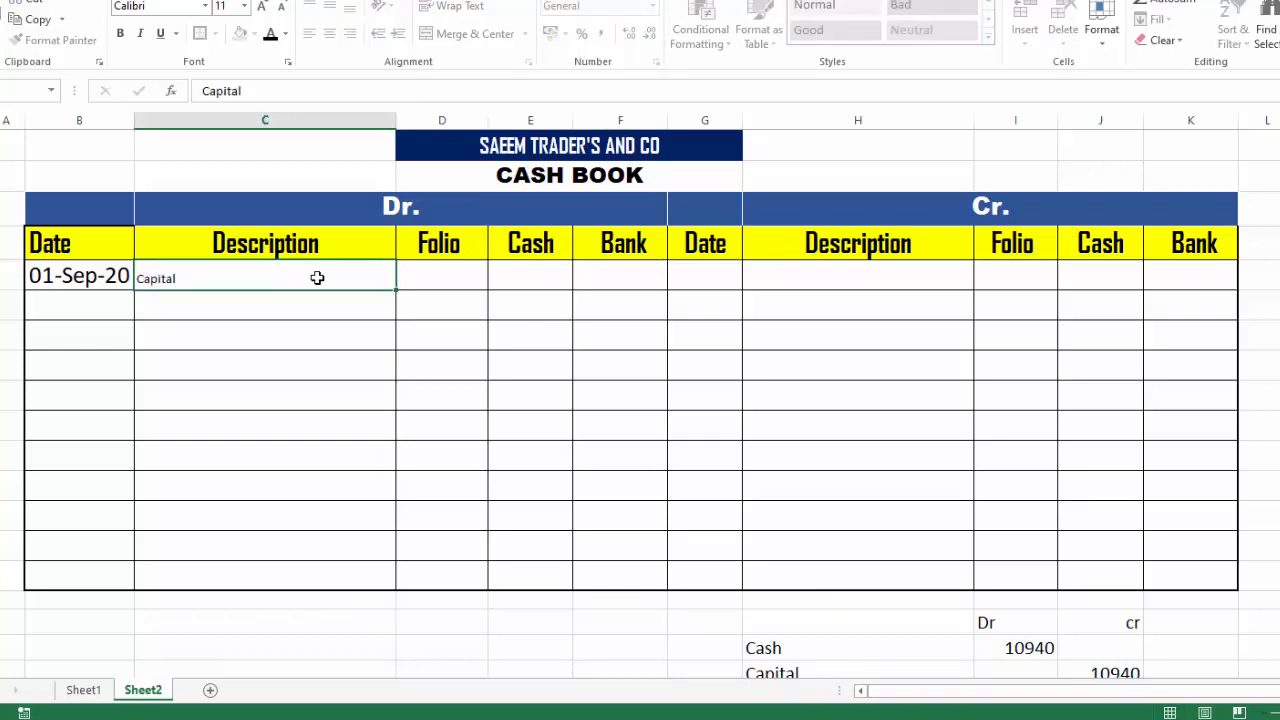
pyautogui.moveTo(317, 277); pyautogui.dragTo(1190, 575)
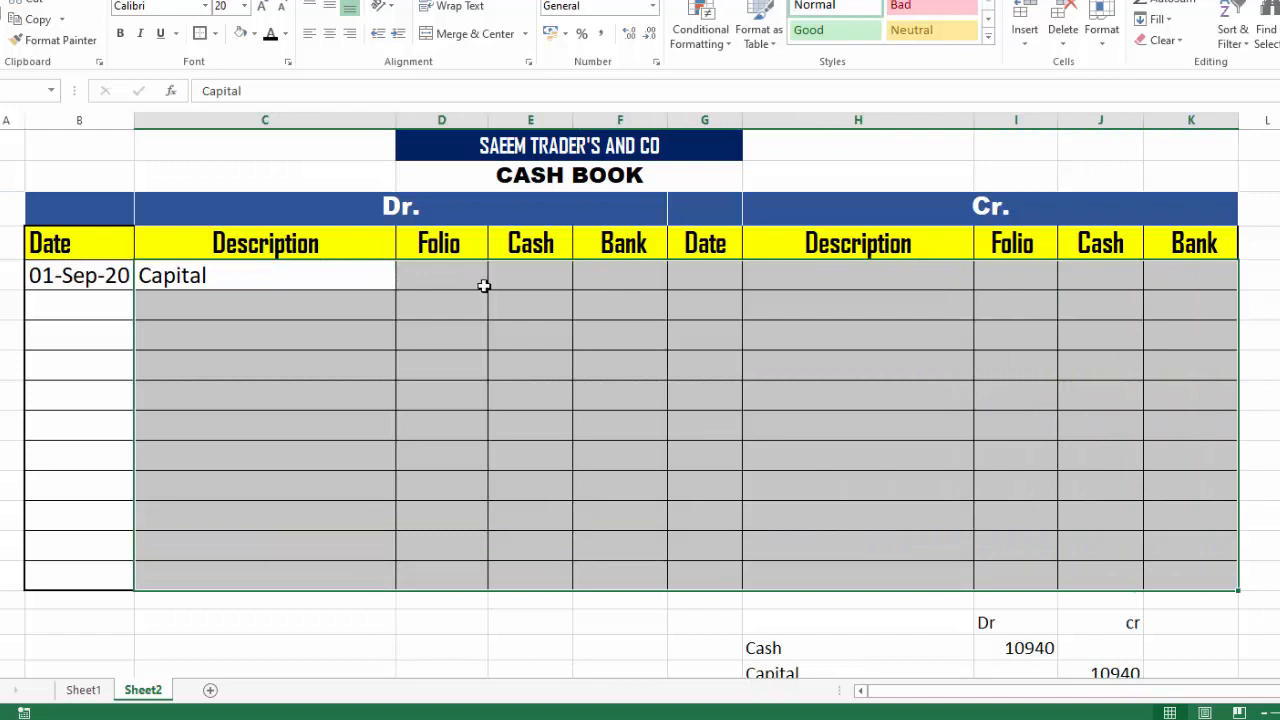
# - Enter 10940 in the Bank column of the Capital row and apply comma formatting to the debit amount cells
pyautogui.click(537, 278)
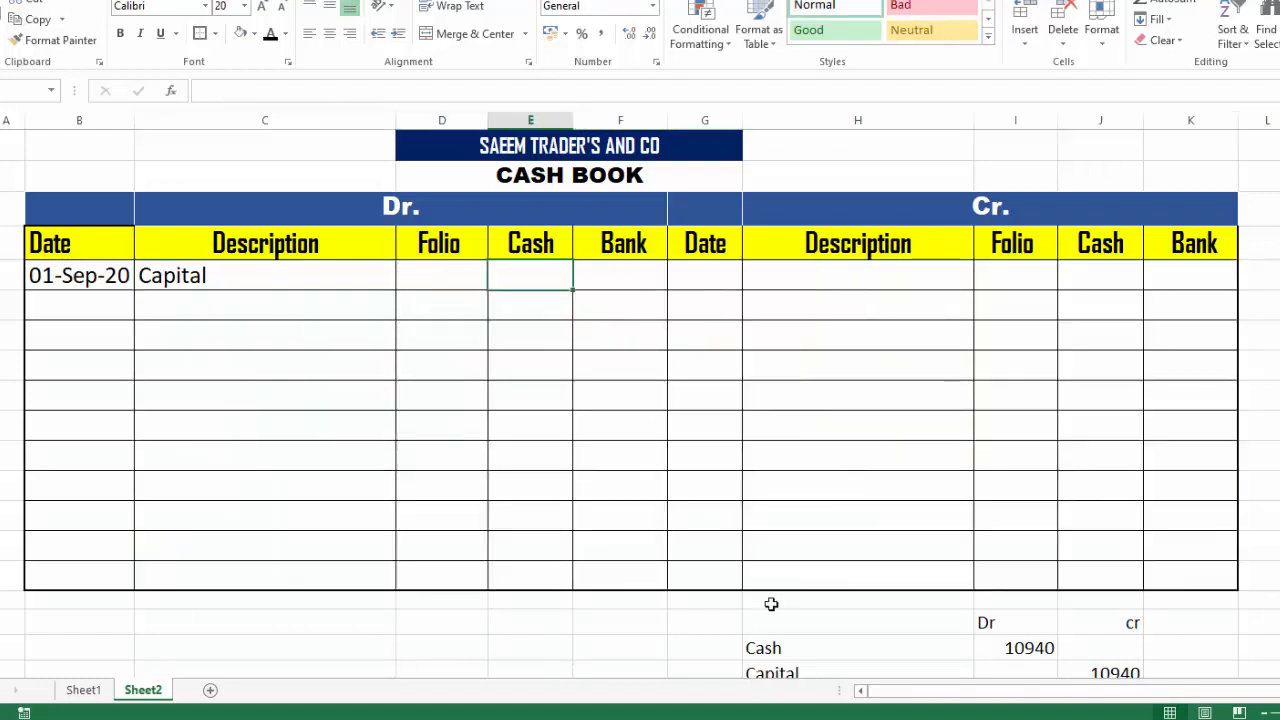
pyautogui.click(618, 276)
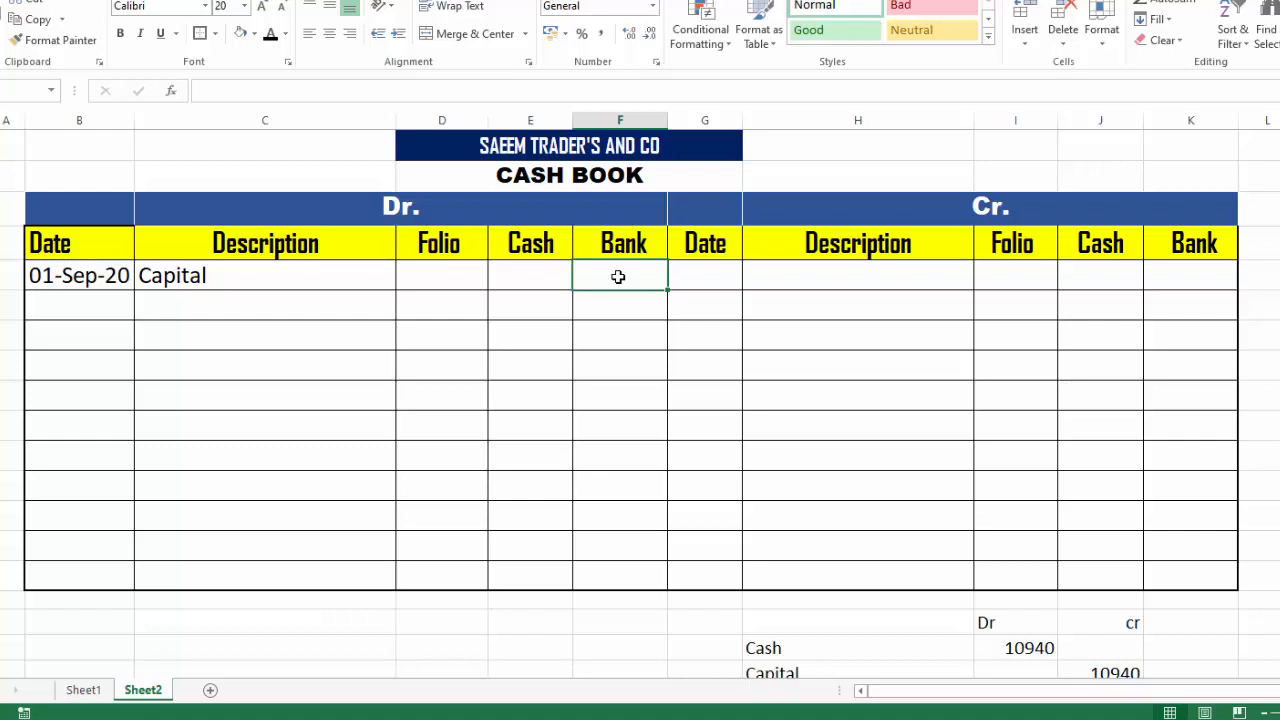
pyautogui.write('1094')
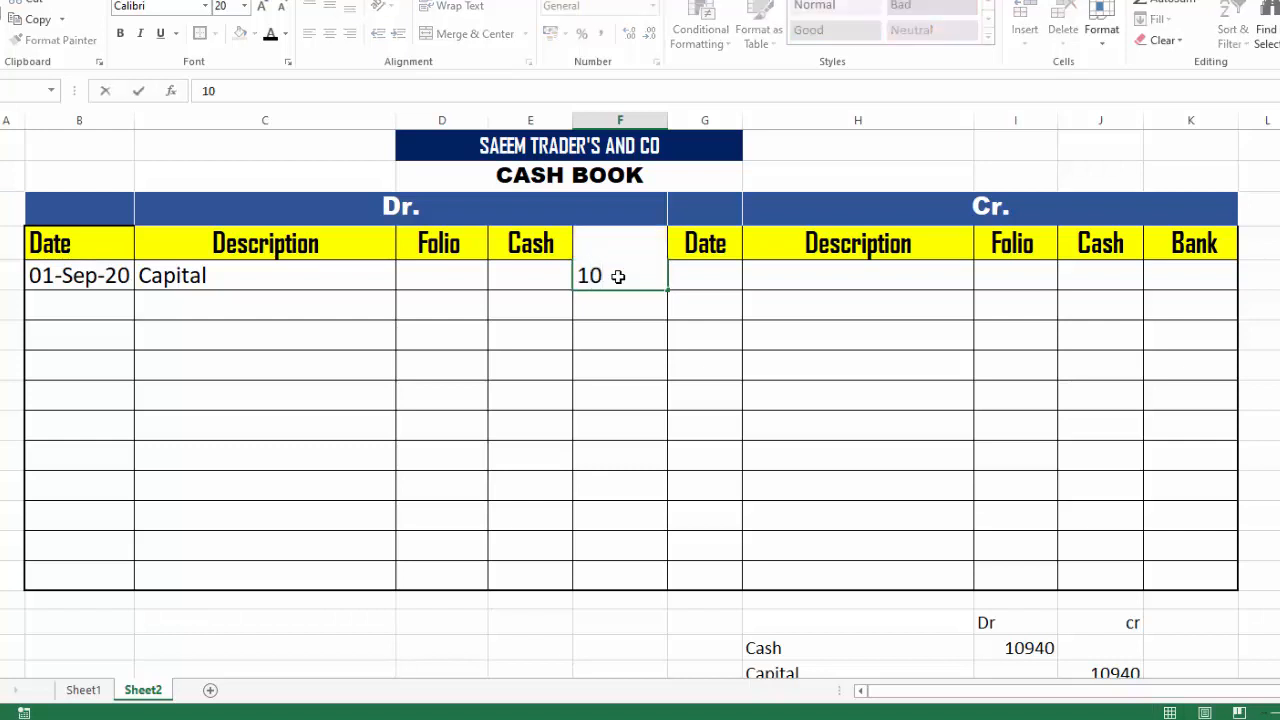
pyautogui.write('0')
pyautogui.moveTo(530, 275); pyautogui.dragTo(634, 569)
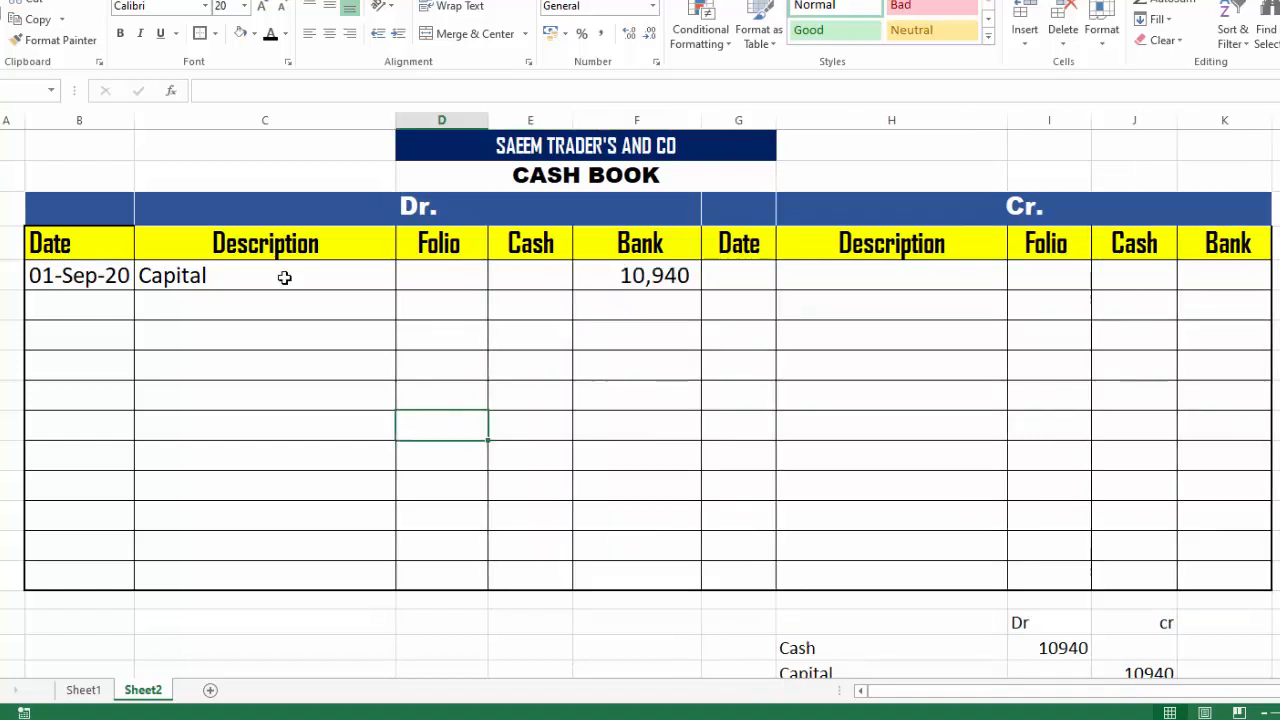
# - Start the second debit entry on Sheet2 with the date 02-Sep-20 and the cheque payer's name as the description
pyautogui.scroll(-1, 920, 642)
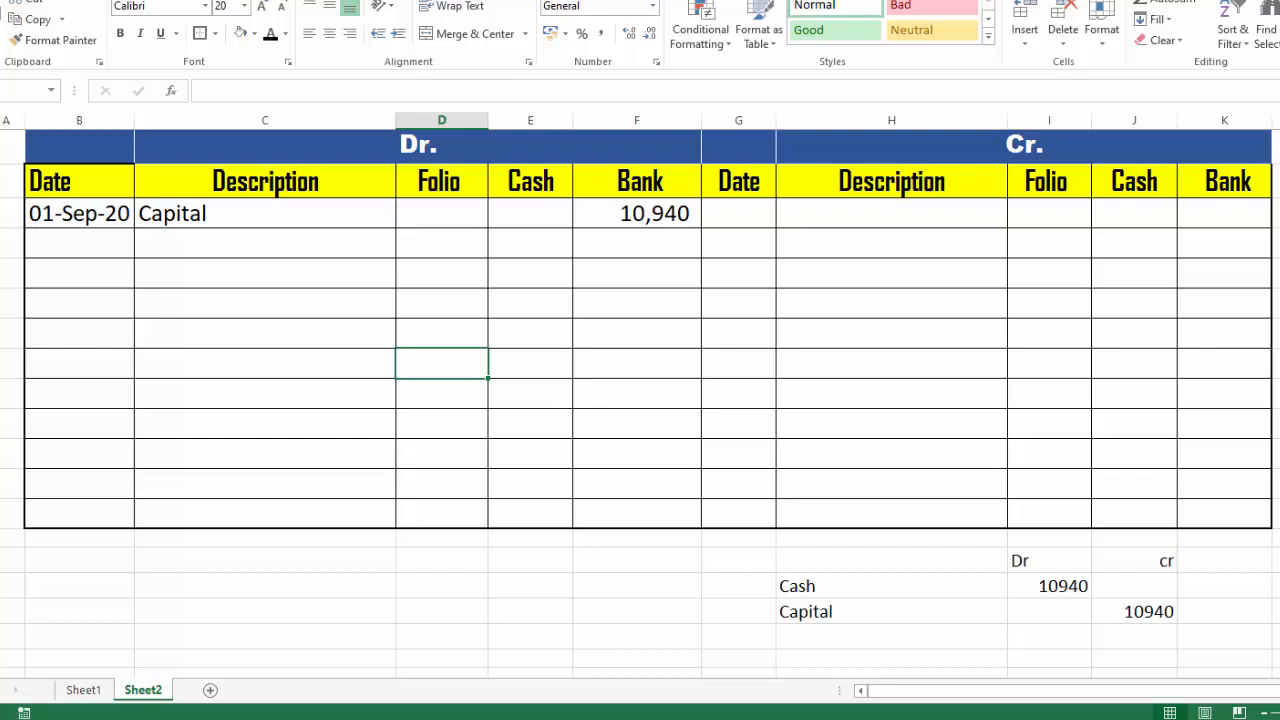
pyautogui.scroll(1, 743, 163)
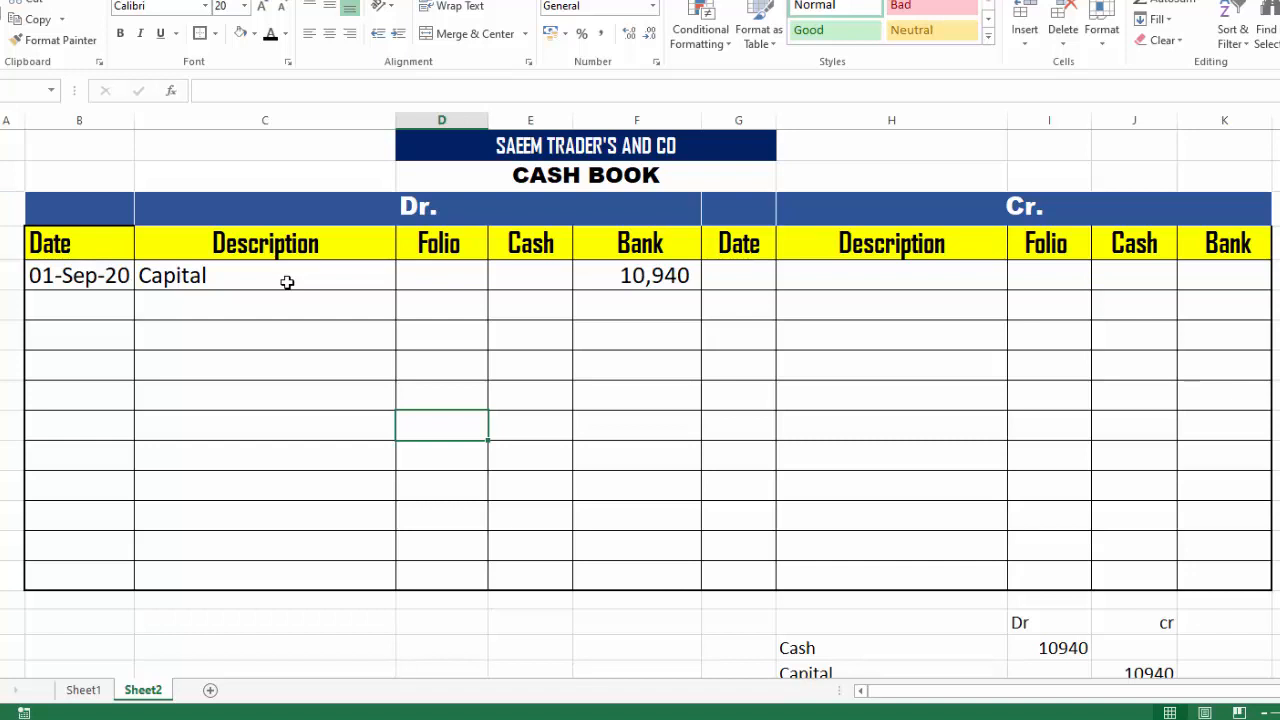
pyautogui.click(84, 690)
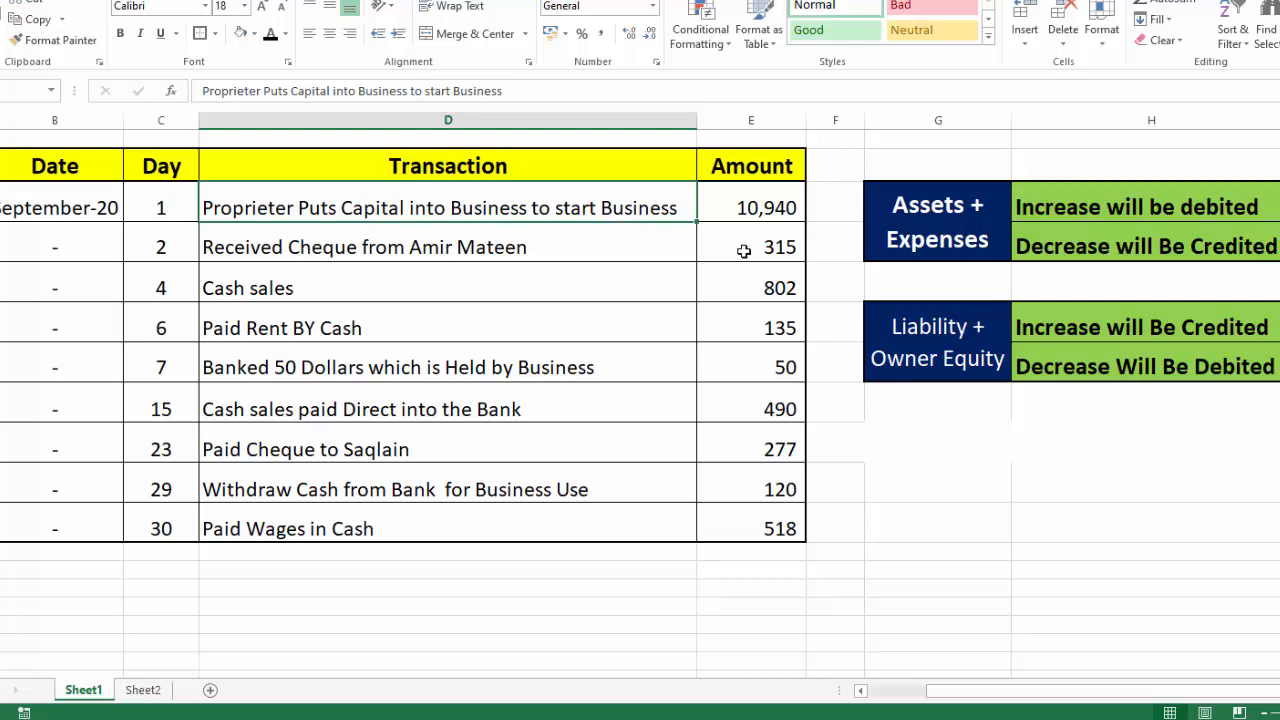
pyautogui.click(142, 690)
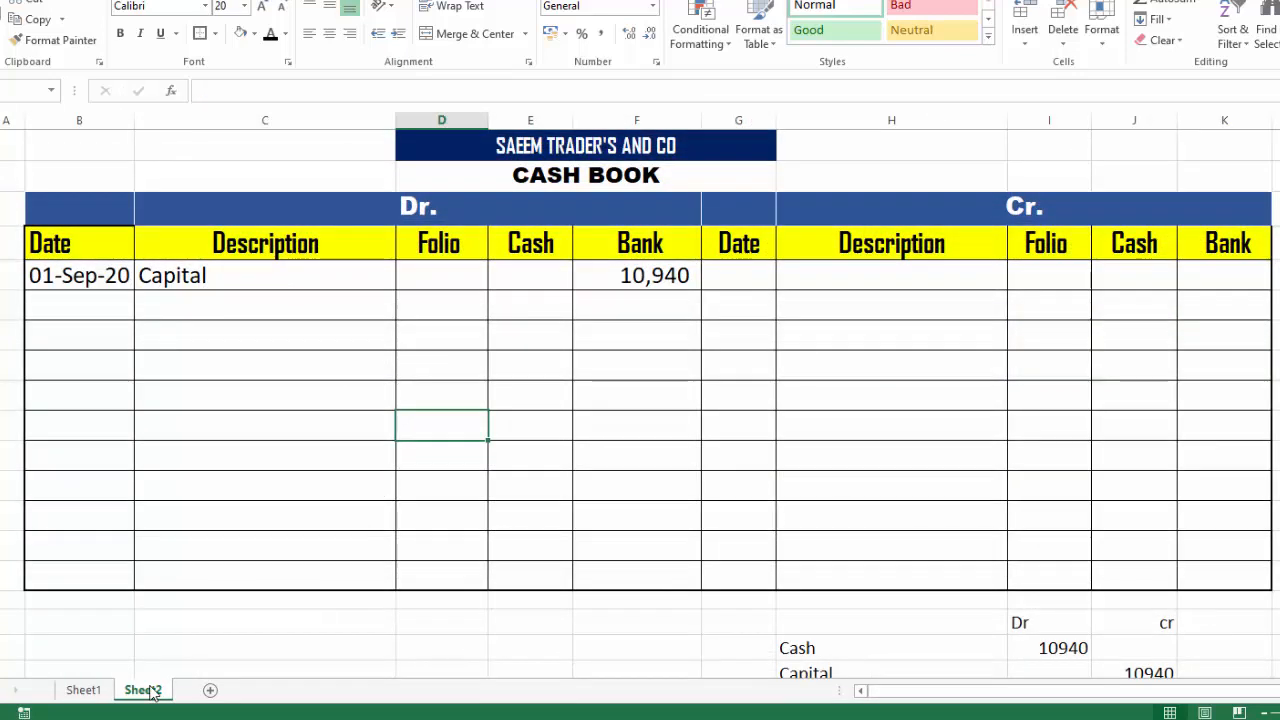
pyautogui.click(217, 311)
pyautogui.write('Aamir Mateen')
pyautogui.press('Tab')
pyautogui.press('Tab')
pyautogui.press('Tab')
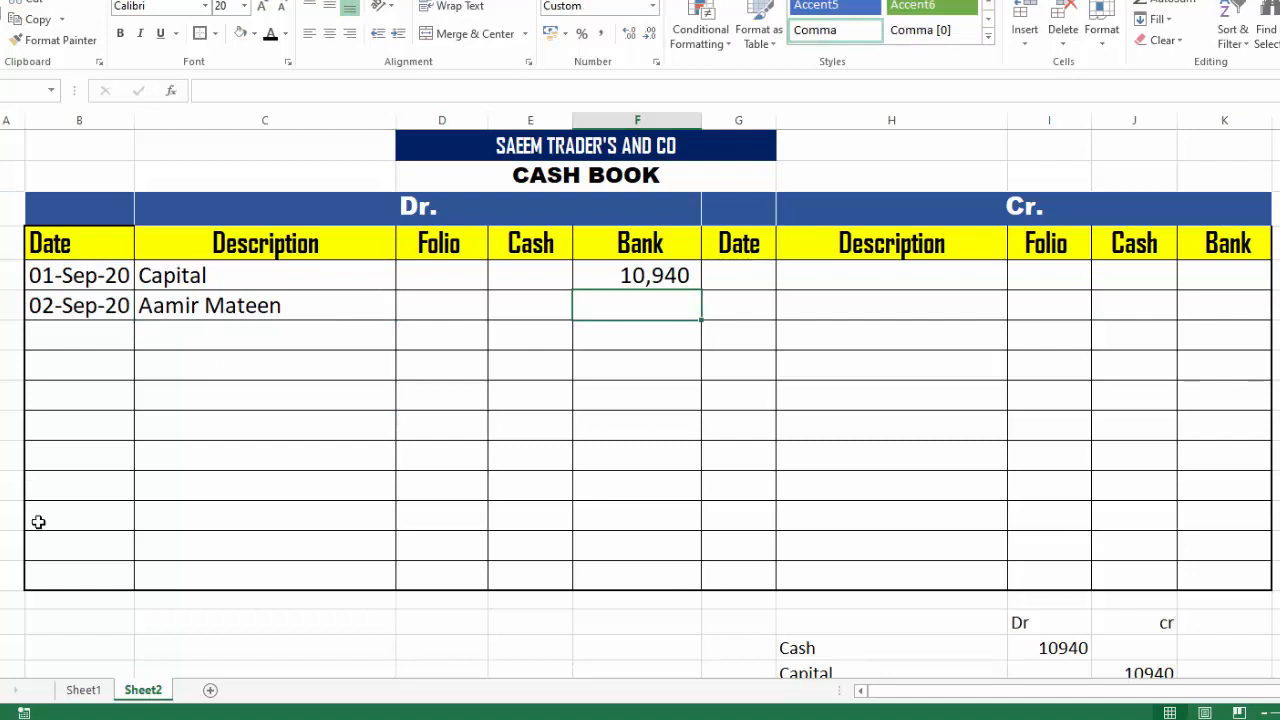
# - Check the day 2 cheque on Sheet1 and enter 315 in the debit Bank column of the 02-Sep-20 row
pyautogui.click(83, 690)
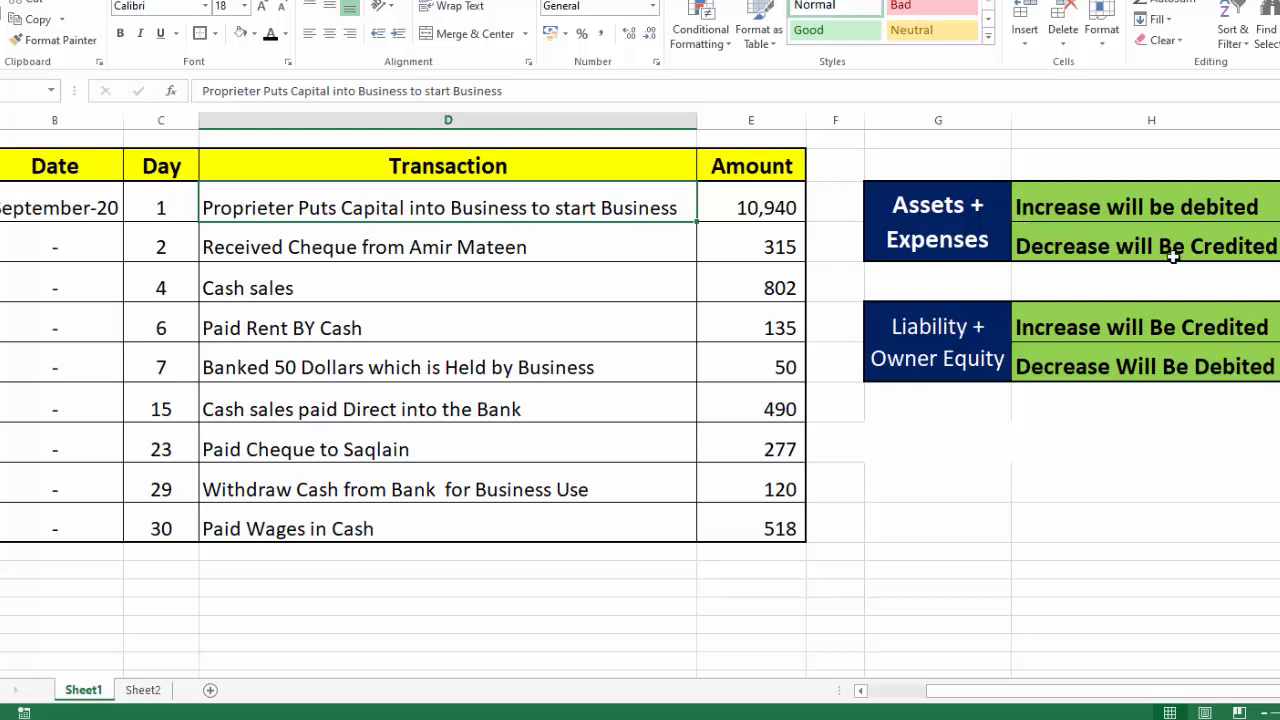
pyautogui.click(142, 690)
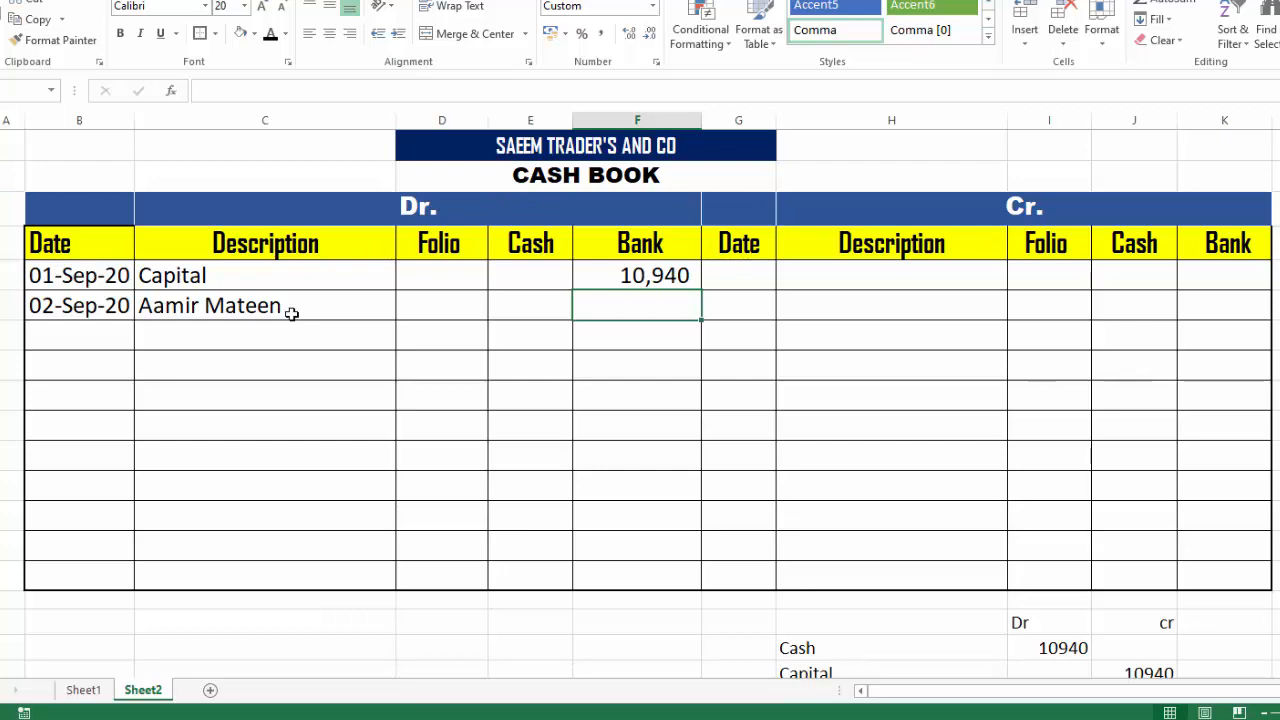
pyautogui.click(86, 689)
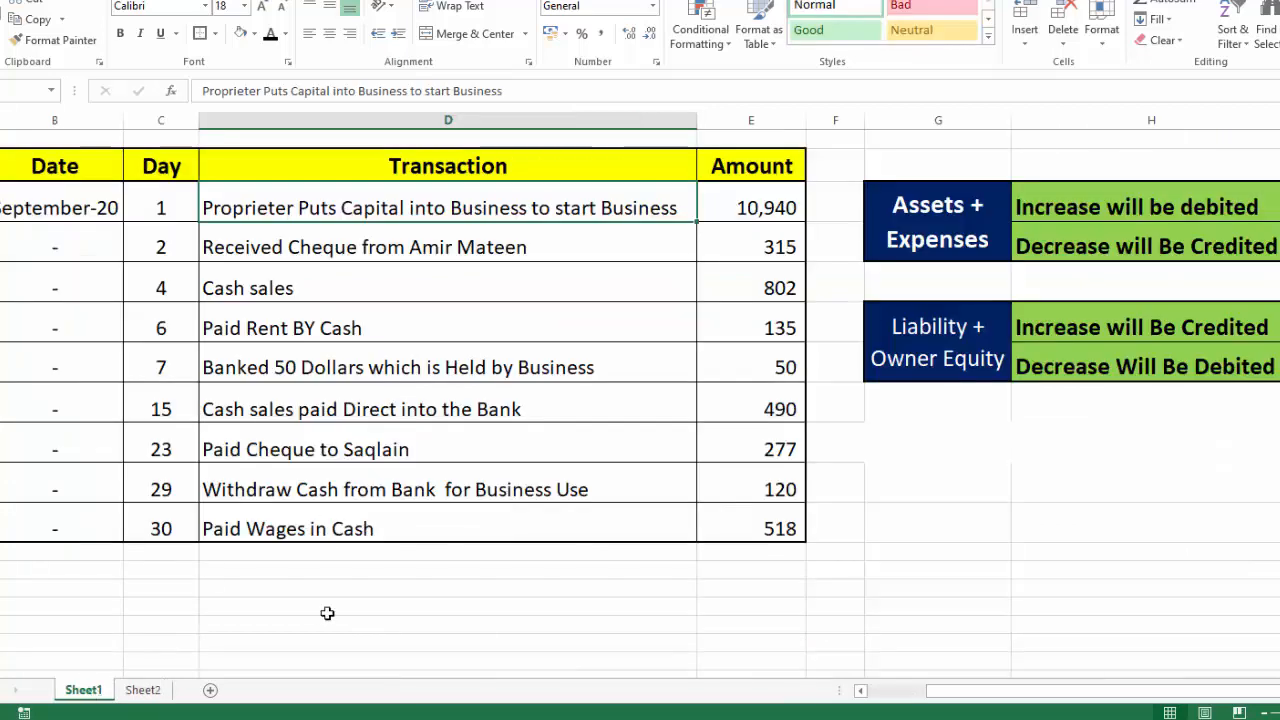
pyautogui.write('31')
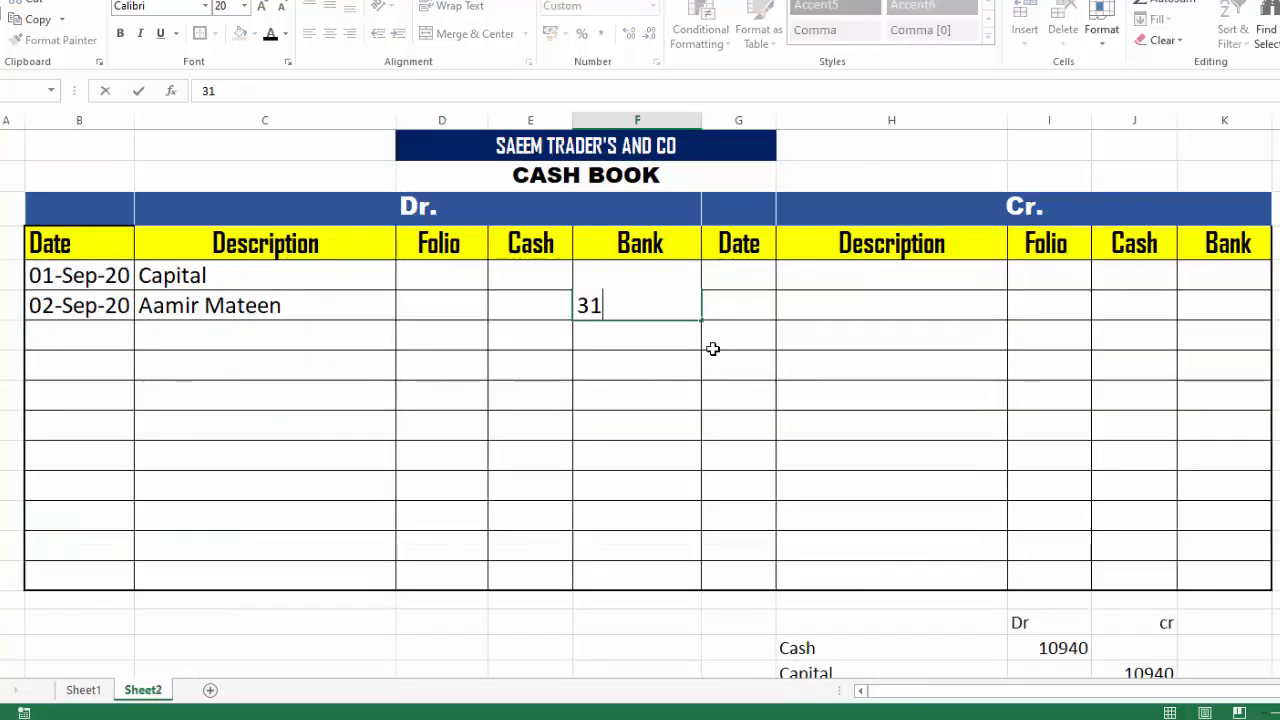
pyautogui.write('5')
pyautogui.press('Return')
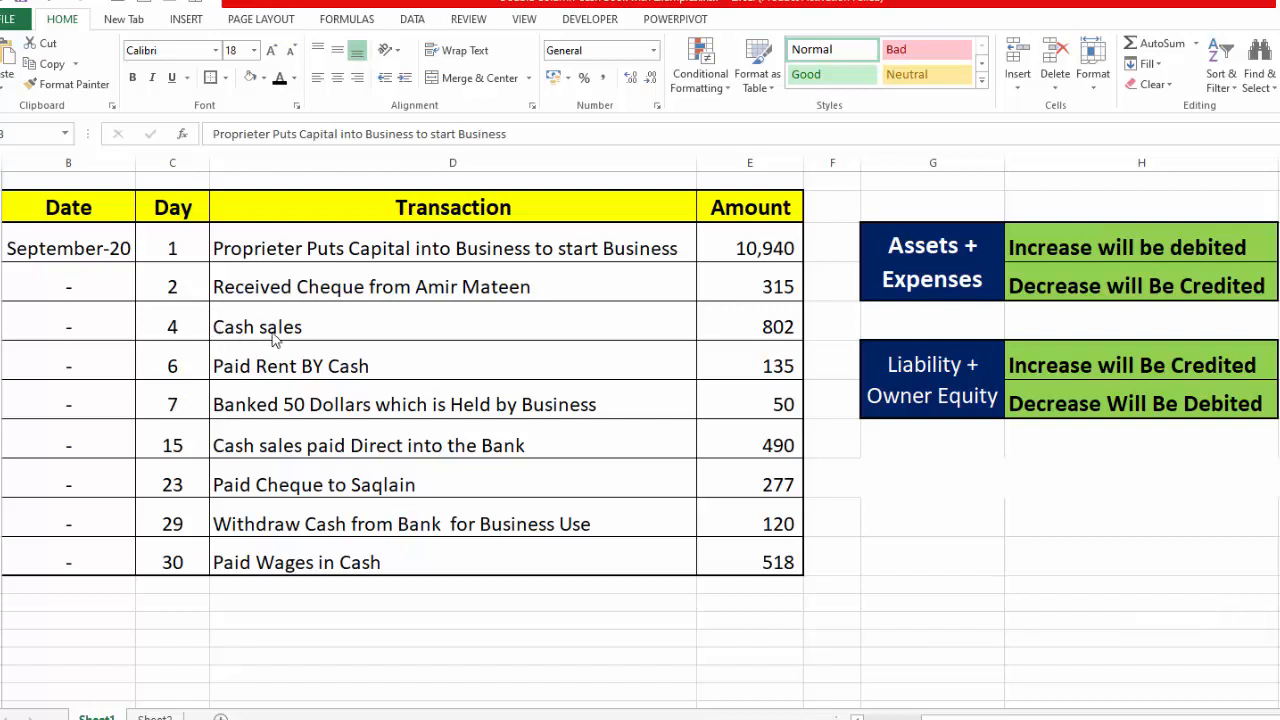
# - Add Revenue to the Liability + Owner Equity label in the debit and credit rules on Sheet1
pyautogui.moveTo(273, 338); pyautogui.dragTo(738, 318)
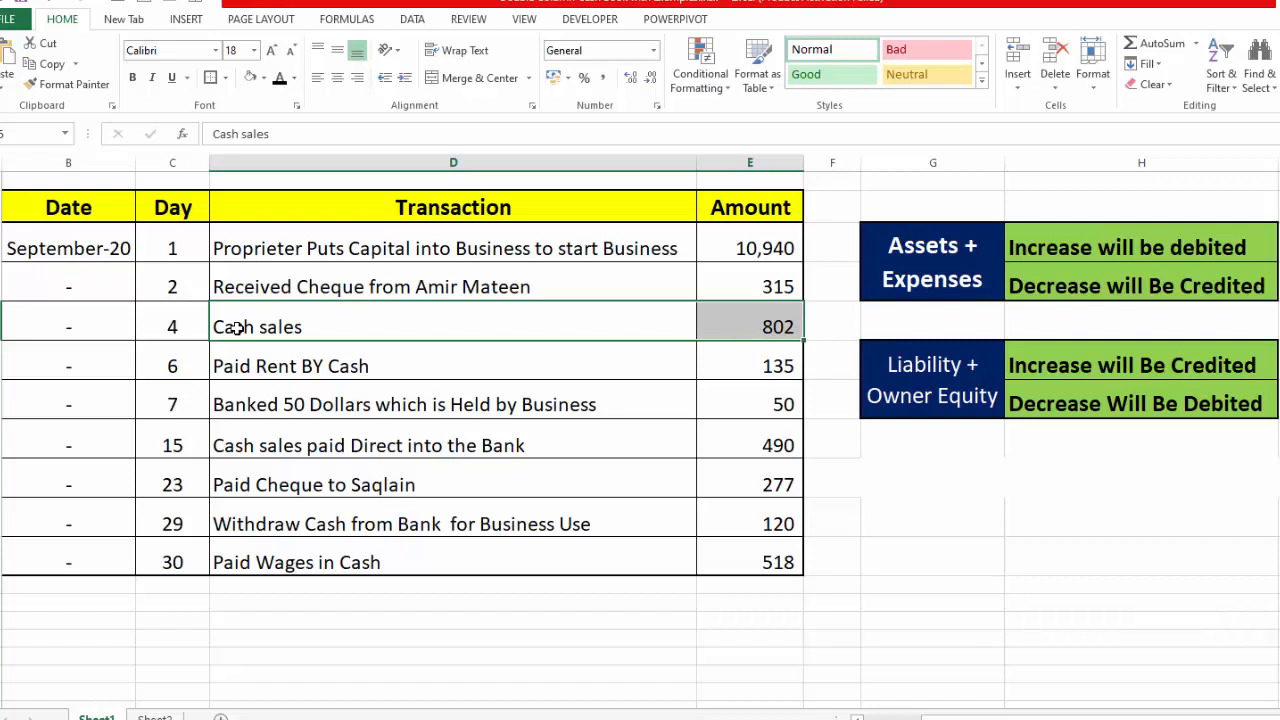
pyautogui.click(1041, 541)
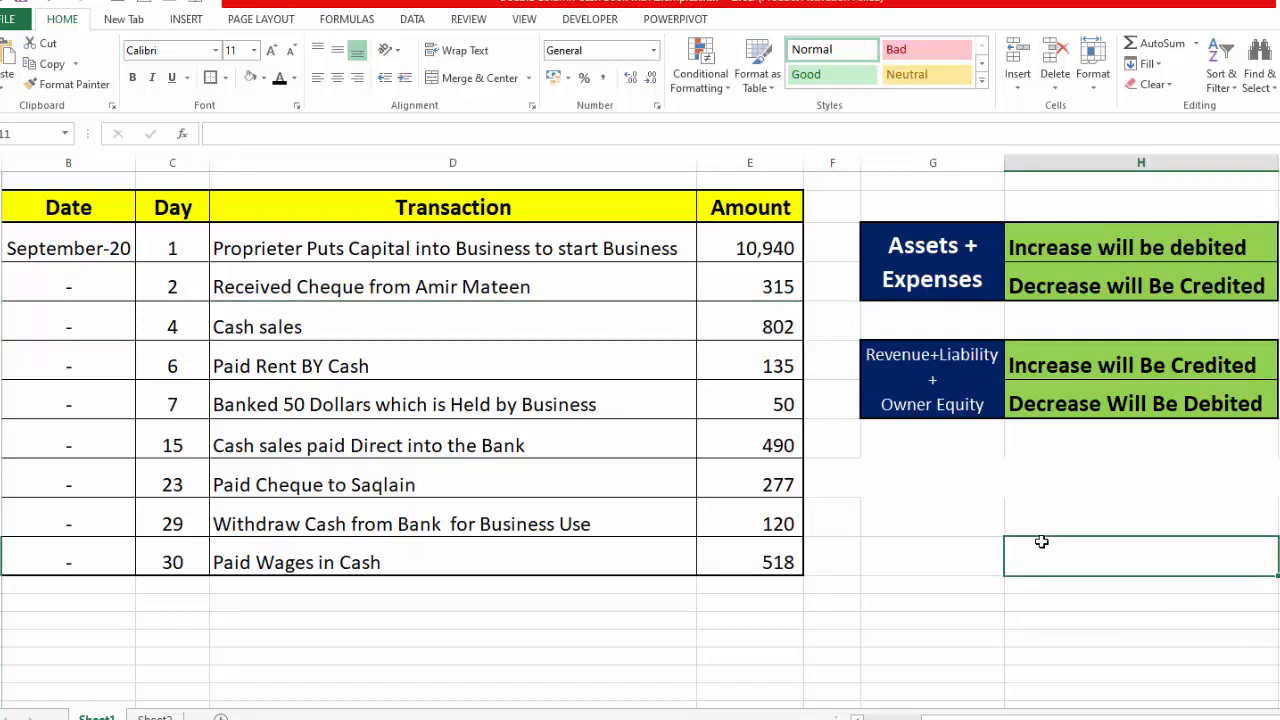
# - Draft the cash sales entry below the transaction list in larger text, with Cash 802 under Dr and Cales 802 under Cr
pyautogui.click(729, 605)
pyautogui.write('Cash')
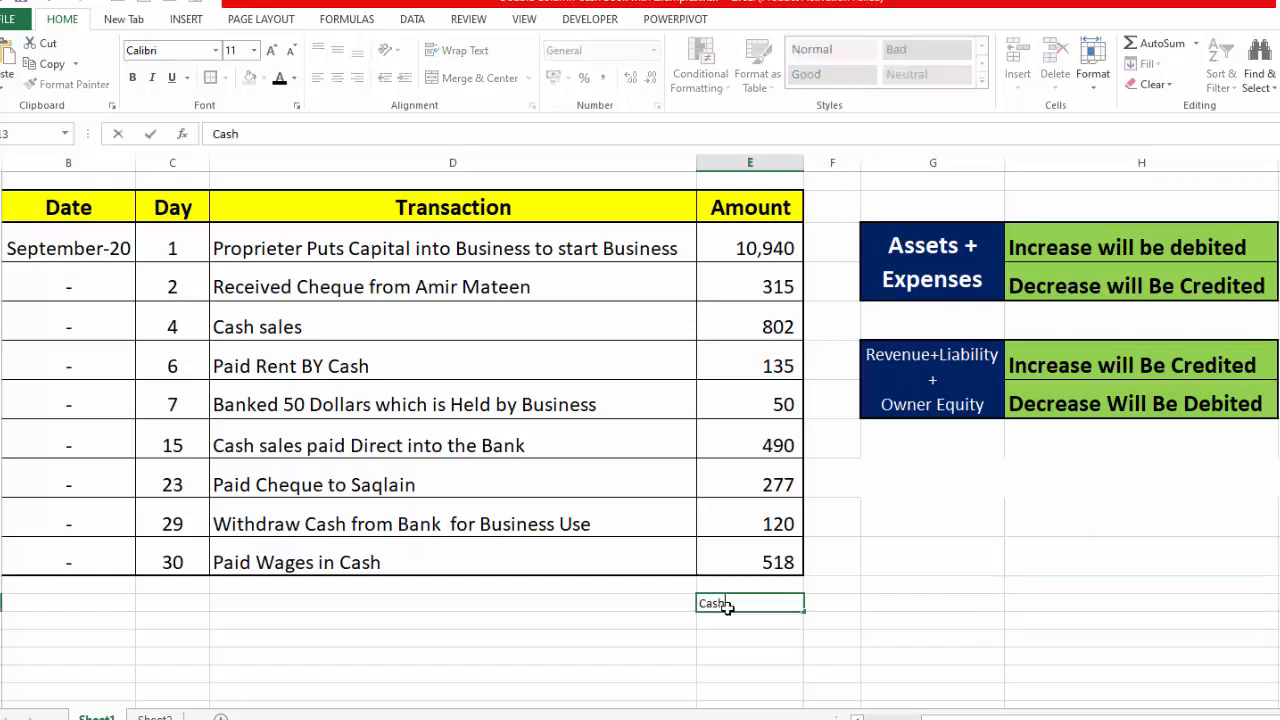
pyautogui.press('Tab')
pyautogui.write('802')
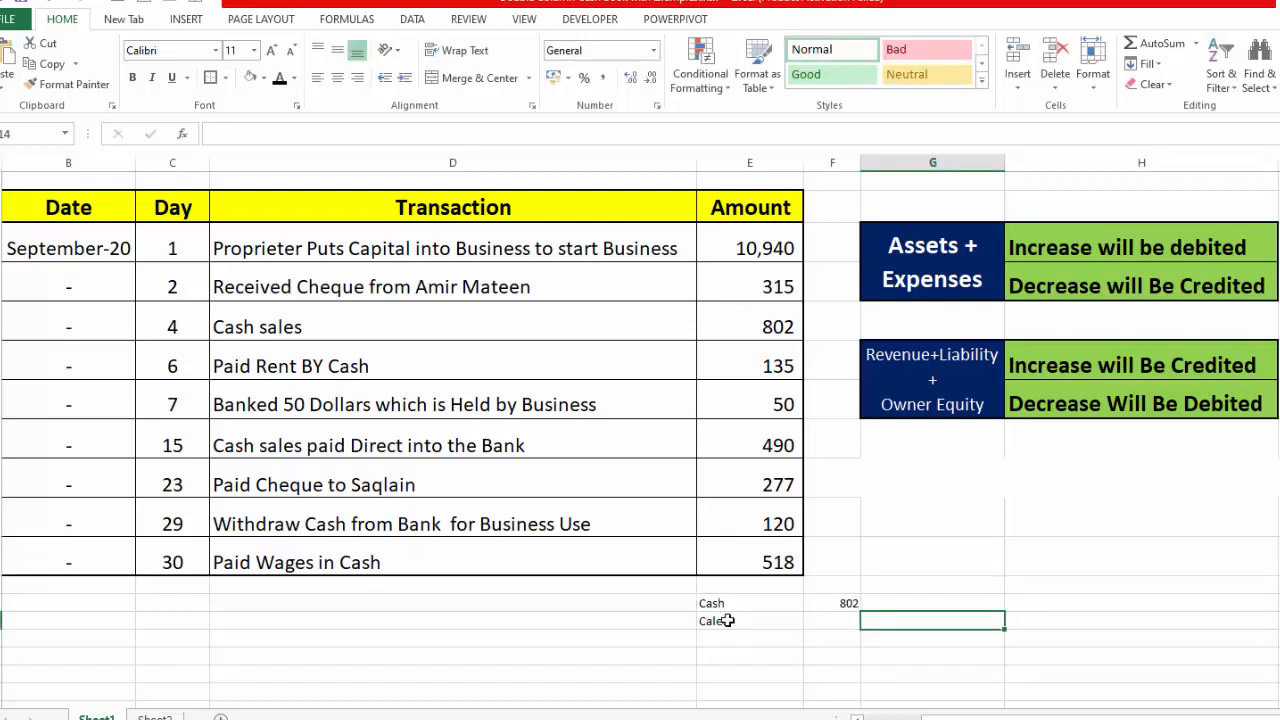
pyautogui.write('80')
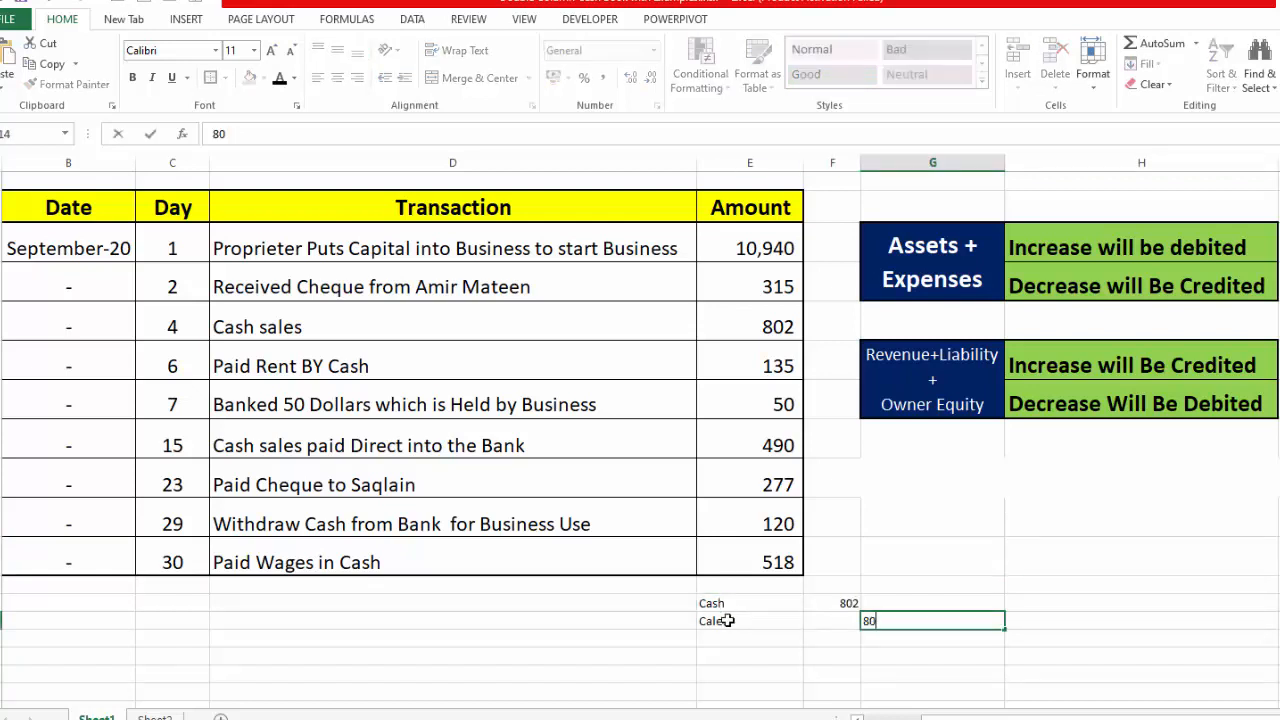
pyautogui.write('2')
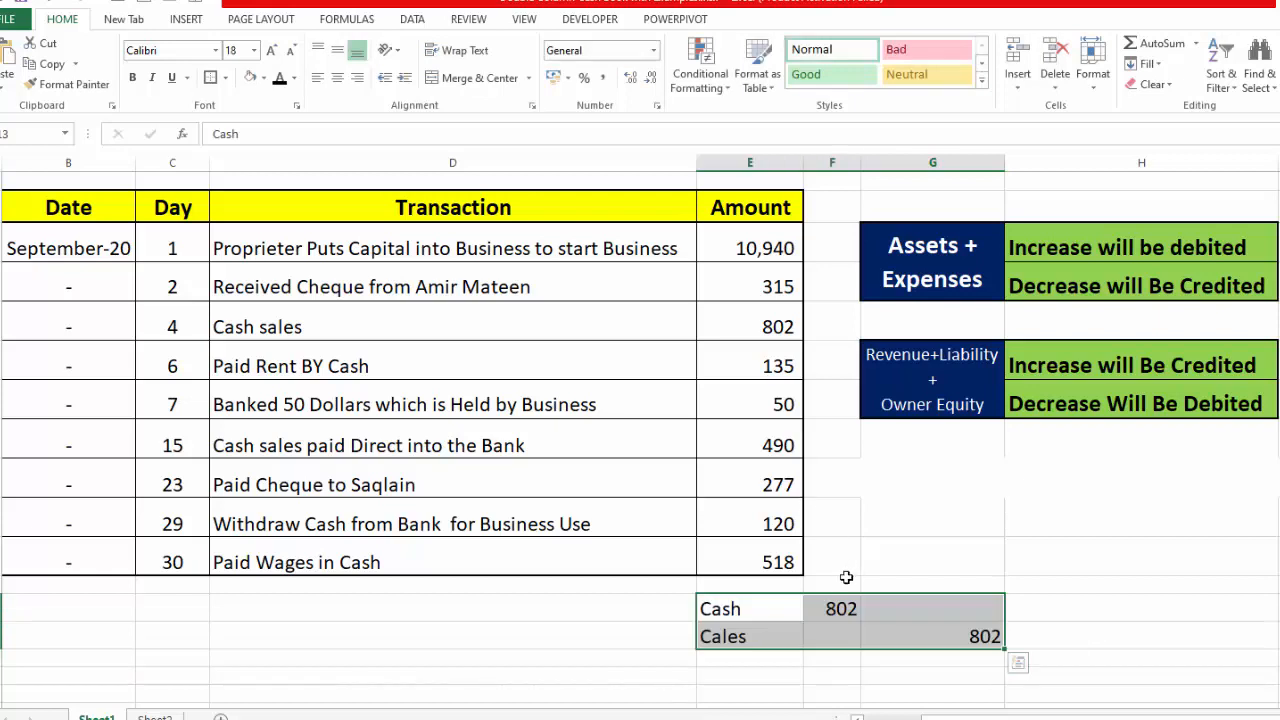
pyautogui.click(843, 583)
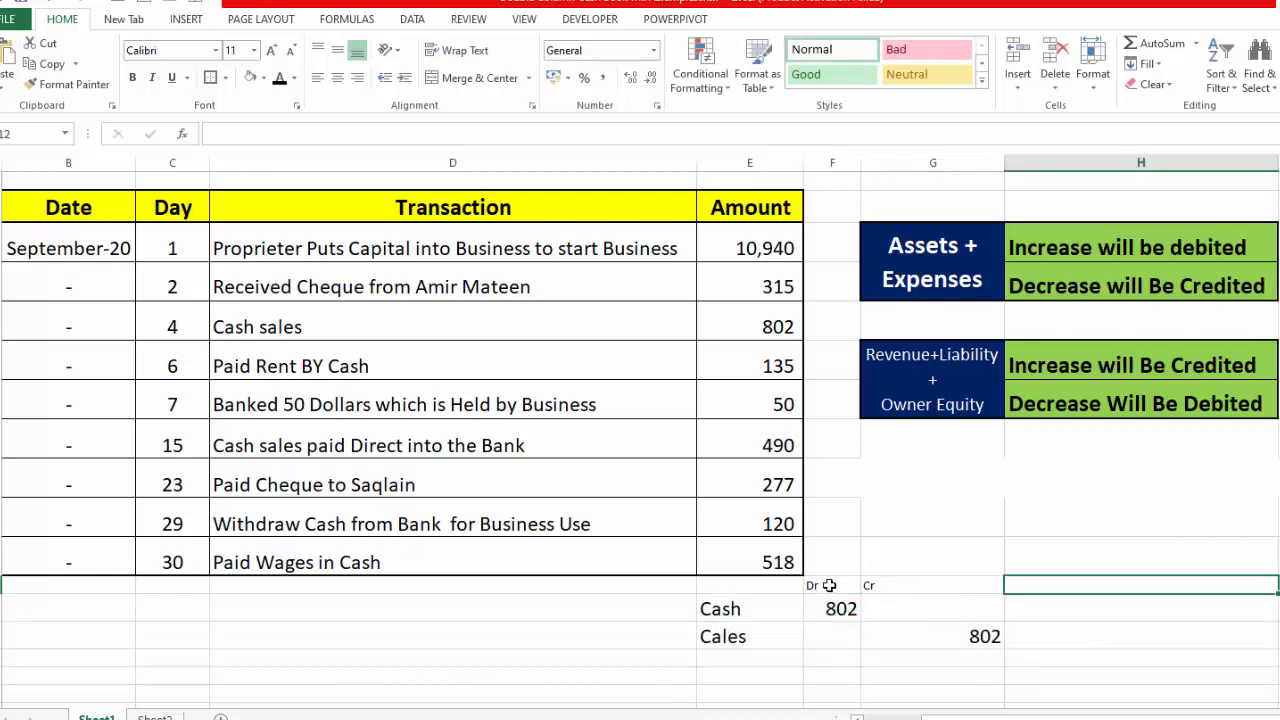
pyautogui.moveTo(831, 586); pyautogui.dragTo(907, 586)
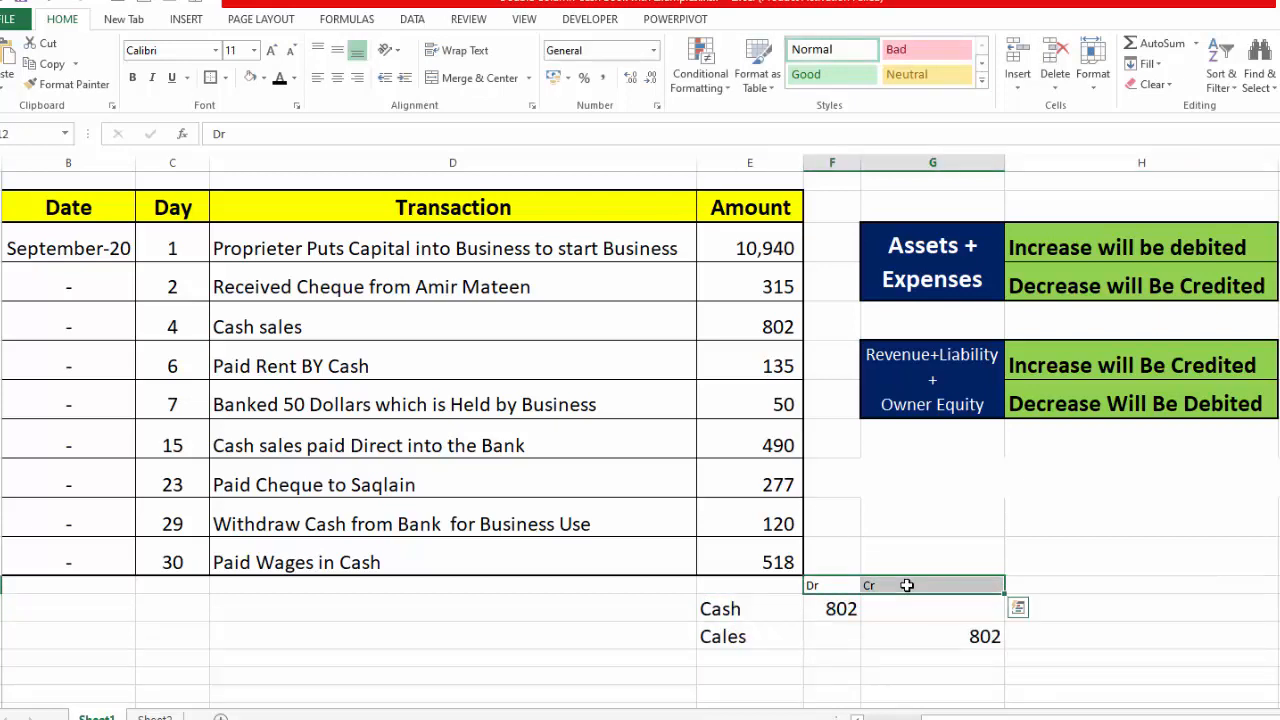
# - Post the cash sale to the cash book's debit side on Sheet2: 04-Sep-20, Sales, 802 in the Cash column
pyautogui.click(155, 716)
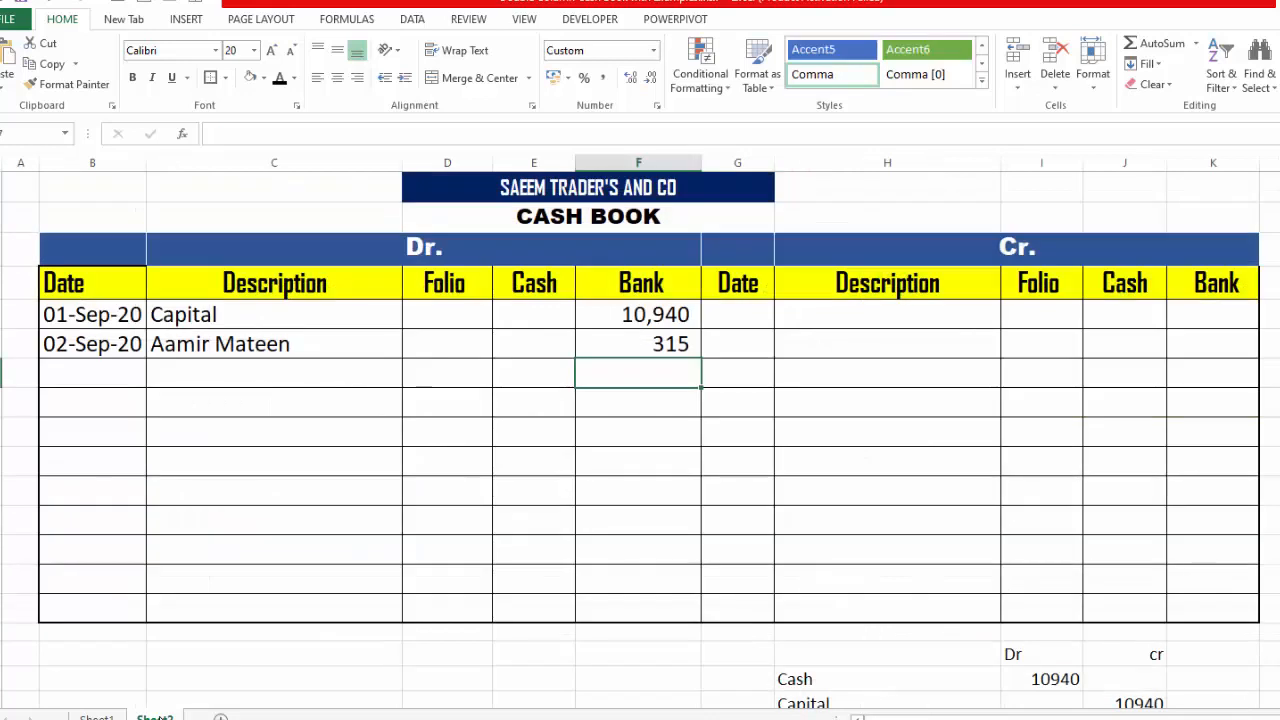
pyautogui.click(224, 372)
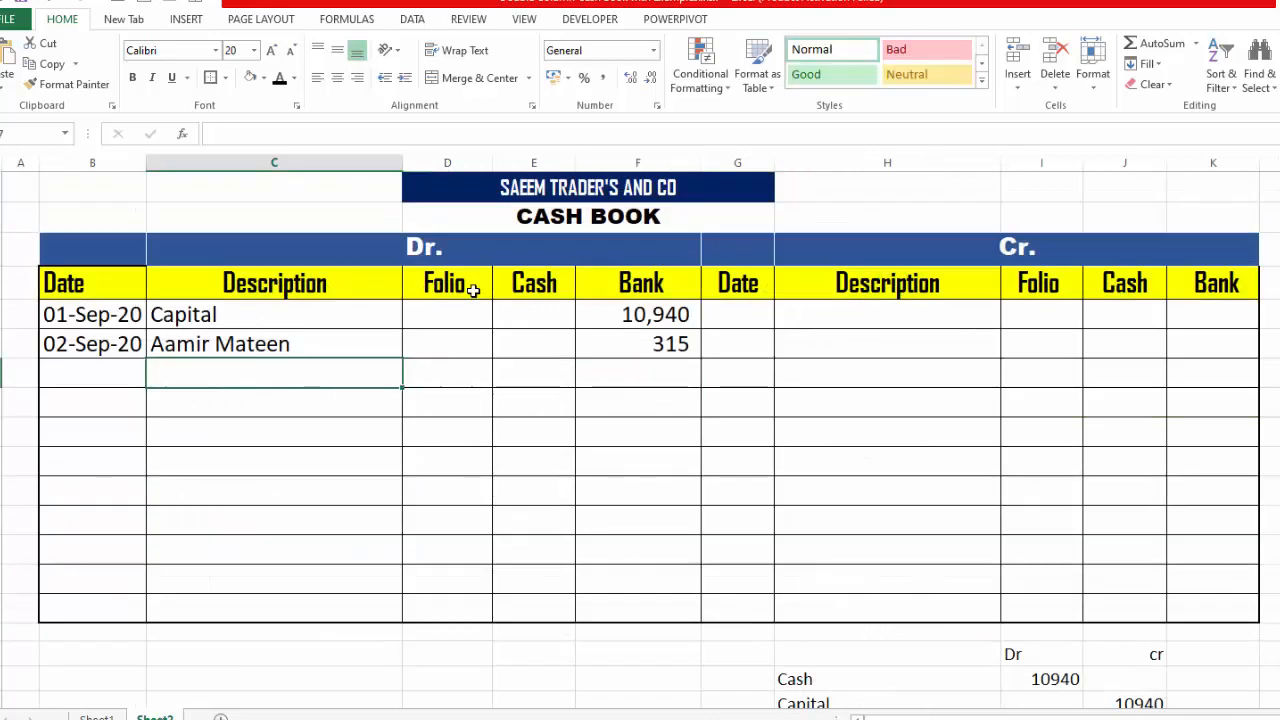
pyautogui.click(110, 370)
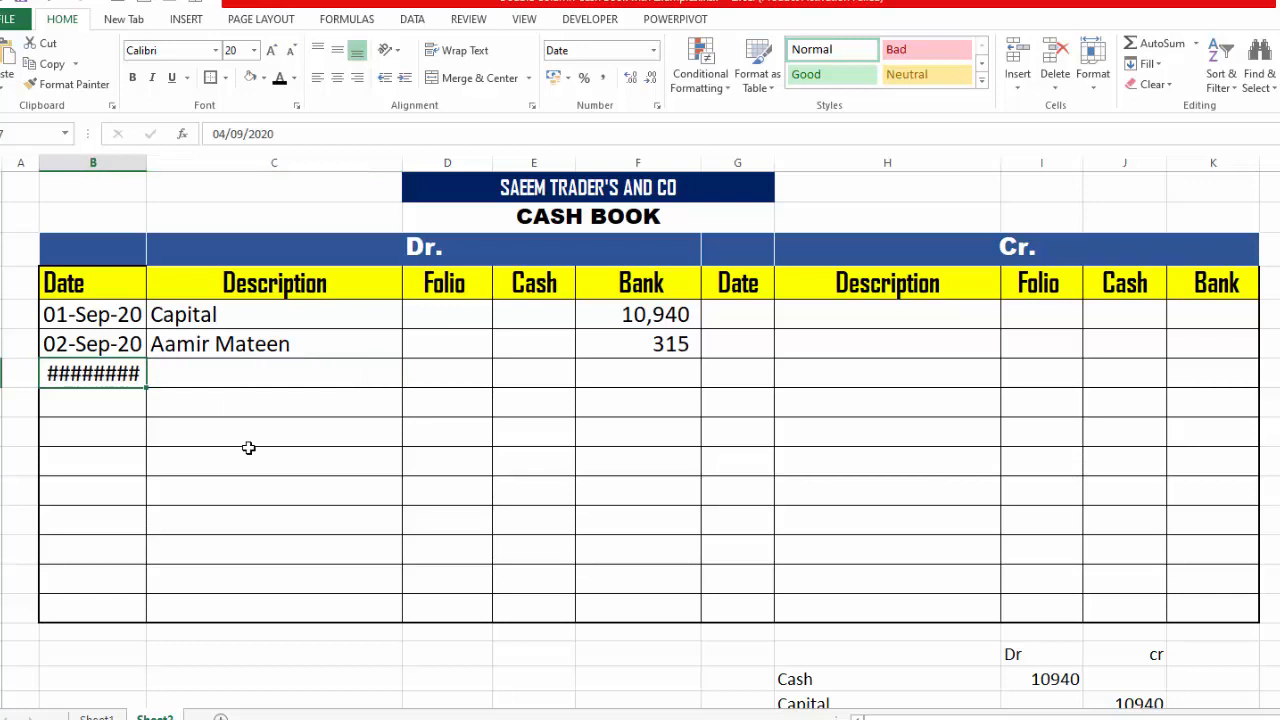
pyautogui.click(283, 370)
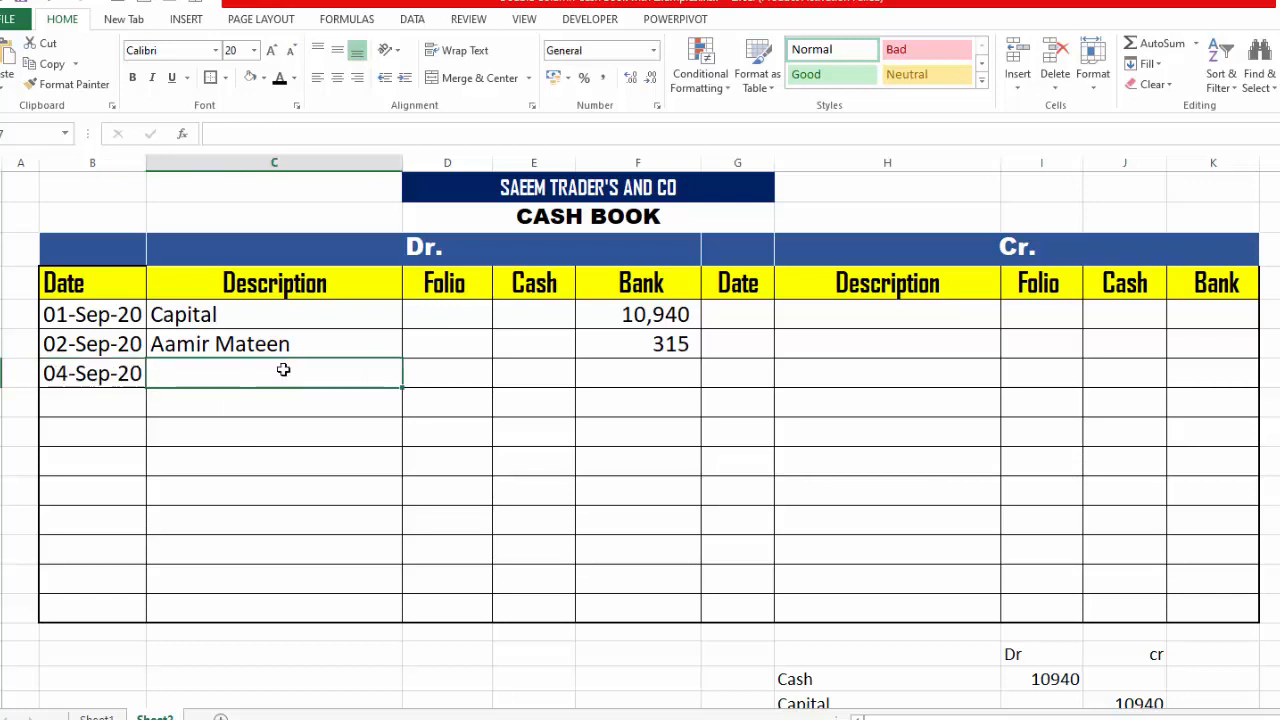
pyautogui.write('Sales')
pyautogui.press('Tab')
pyautogui.press('Tab')
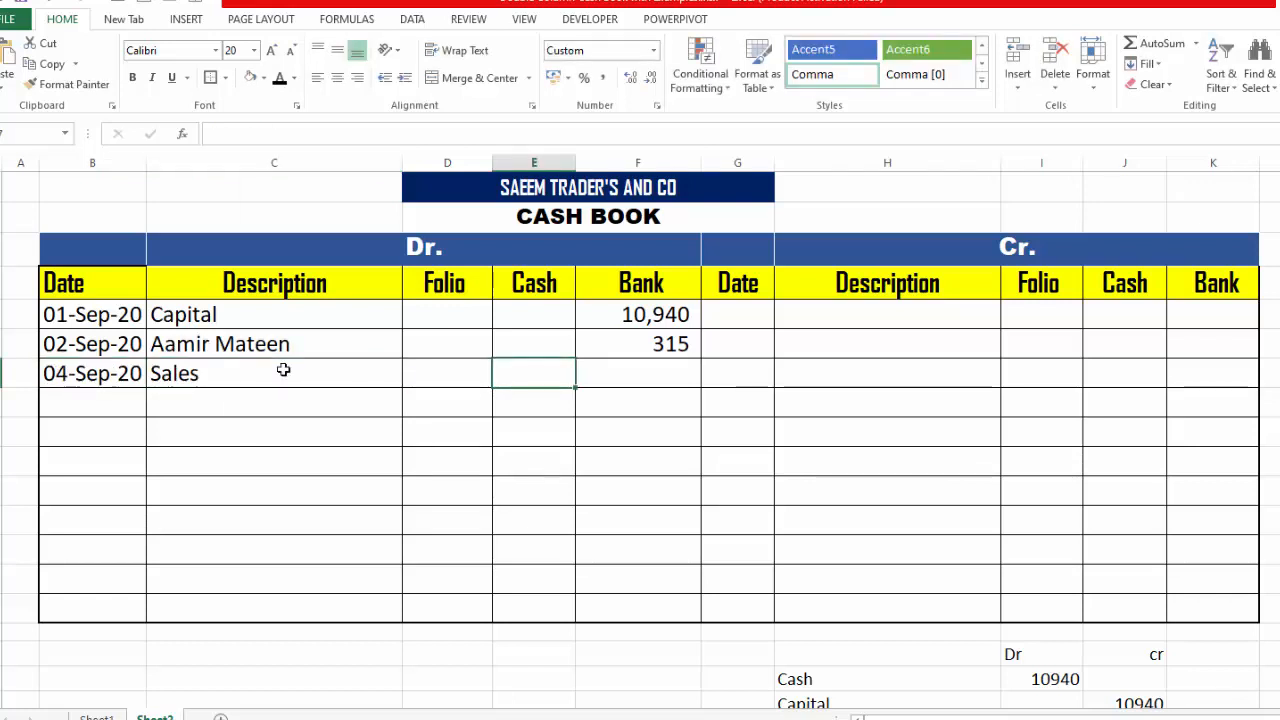
pyautogui.write('802')
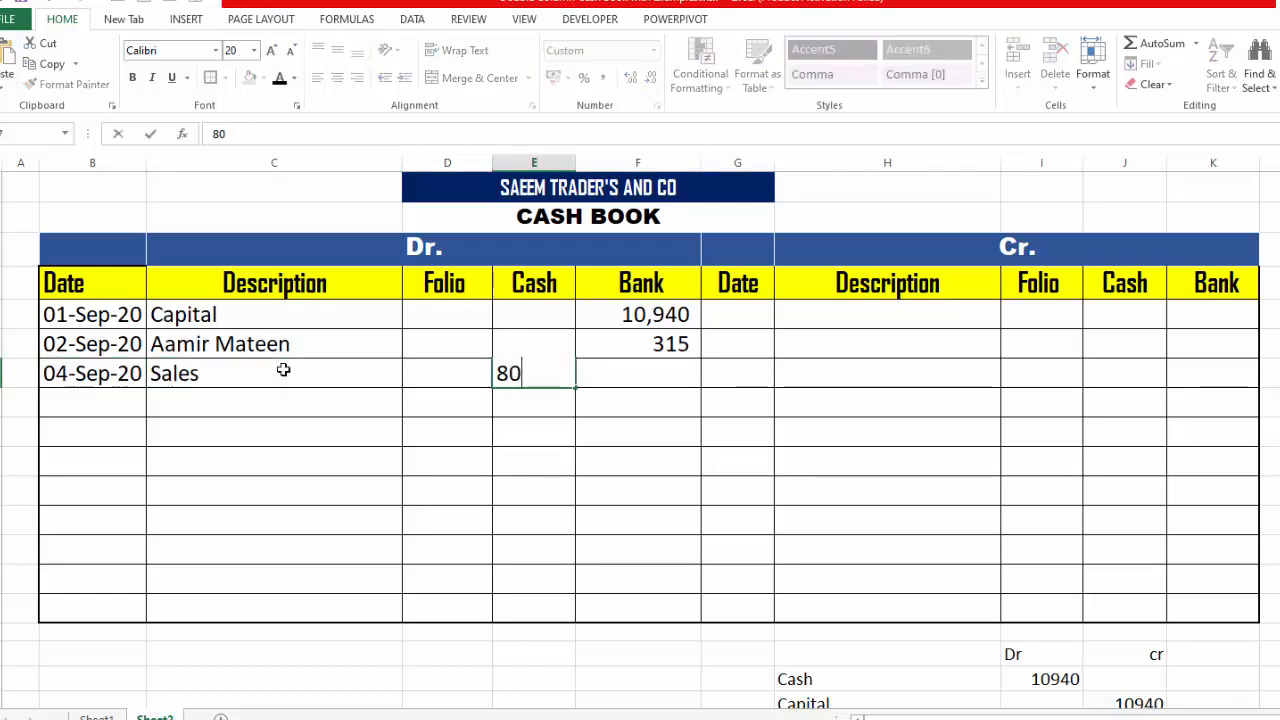
pyautogui.press('Return')
# - Clear the cash sales working entry on Sheet1 and enter Rent Exp with 135 under Dr
pyautogui.hotkey('ctrl', 'pageup')
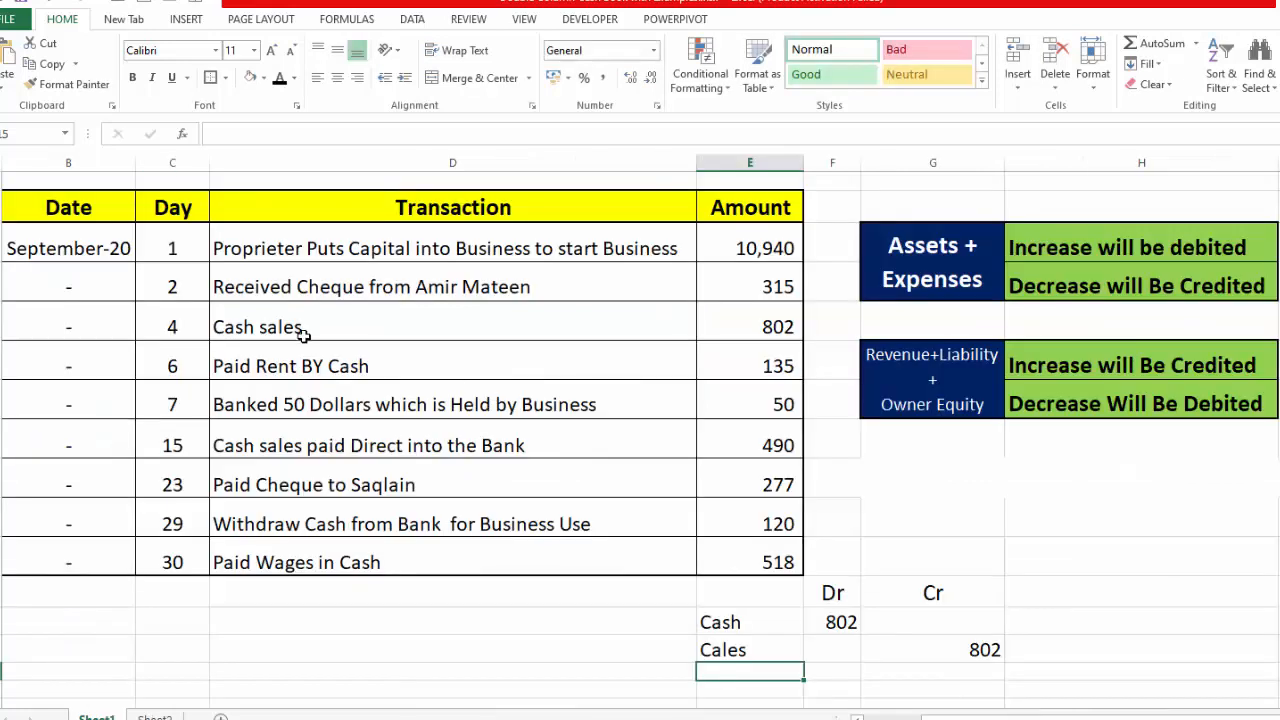
pyautogui.click(298, 360)
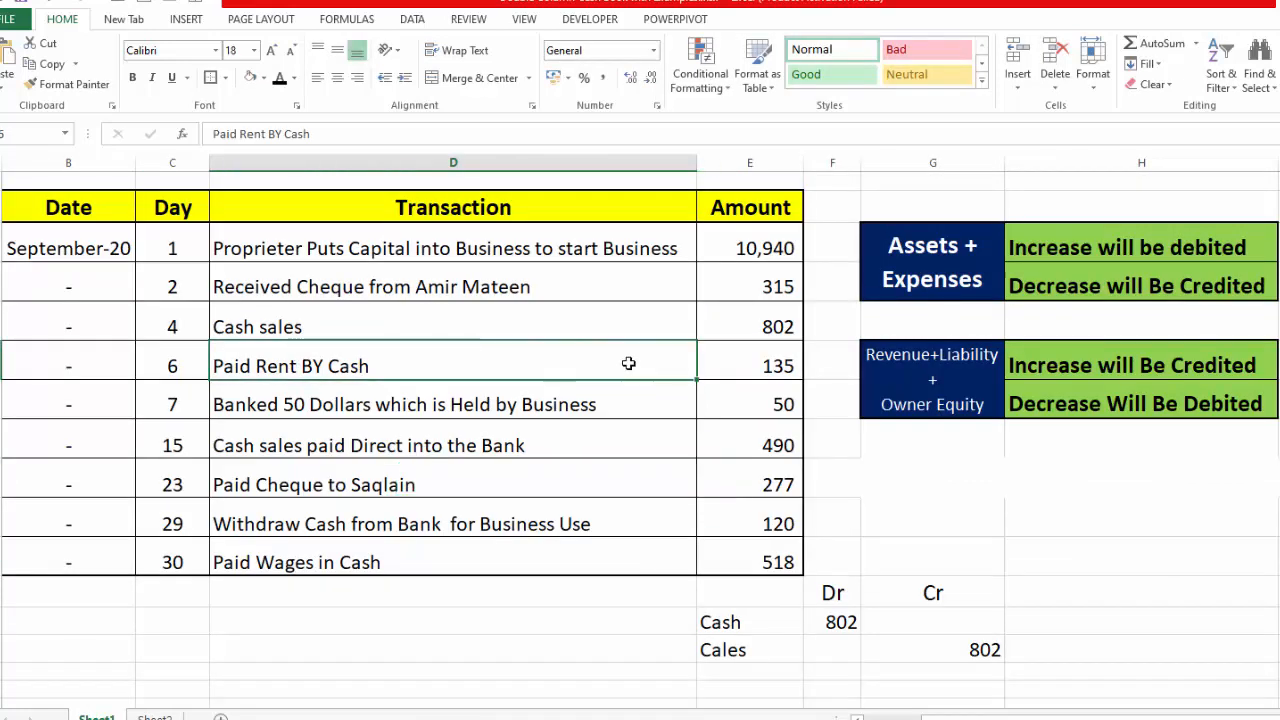
pyautogui.click(714, 362)
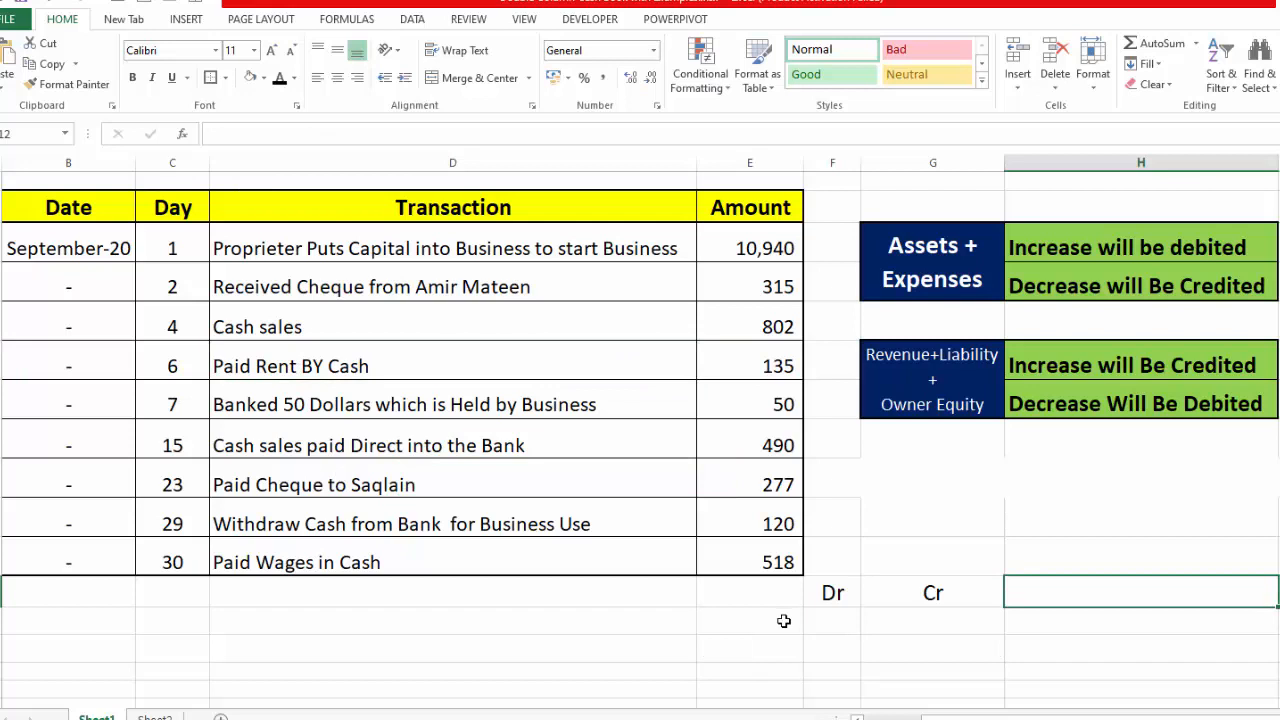
pyautogui.click(784, 621)
pyautogui.write('Rent Exp')
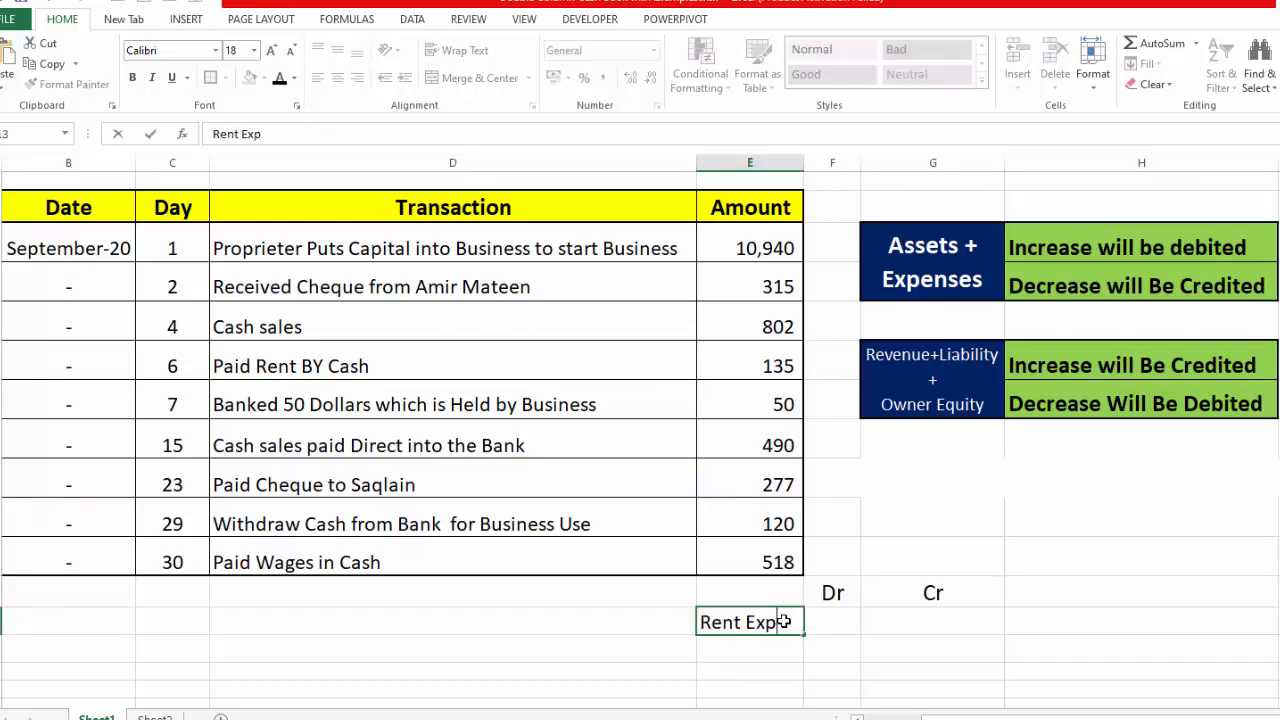
pyautogui.press('Tab')
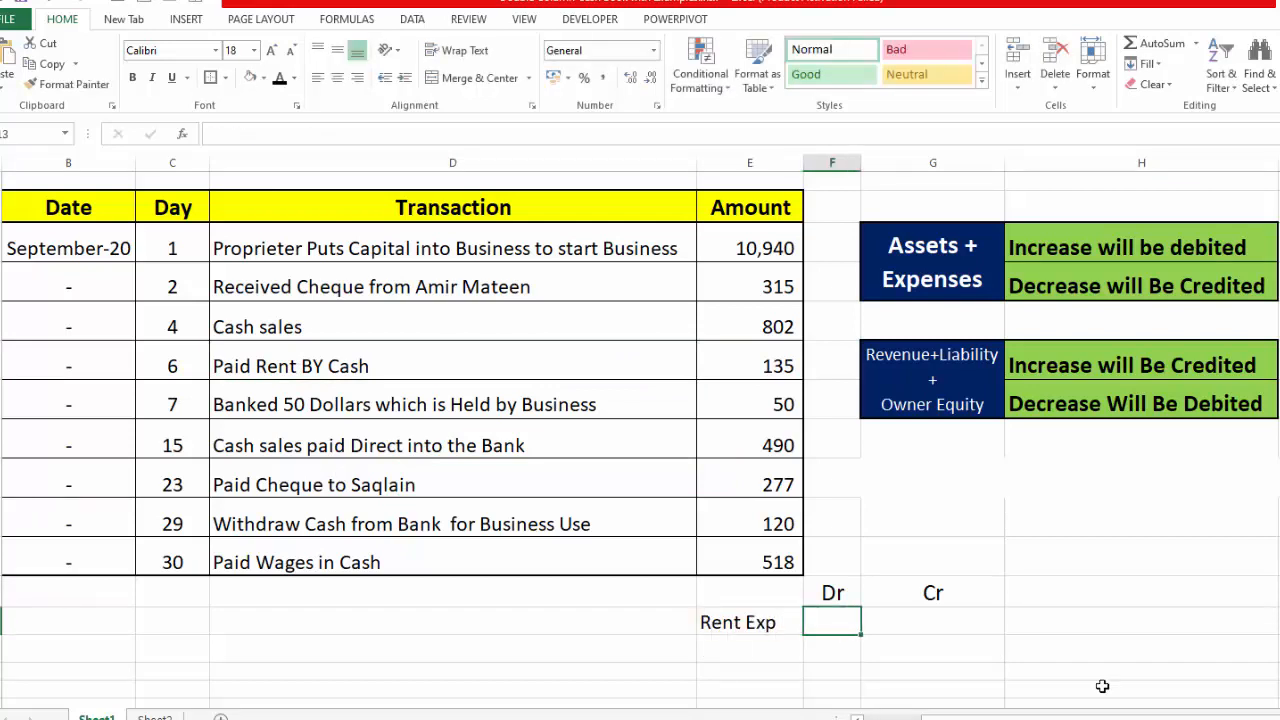
pyautogui.write('135')
# - Complete the rent working entry with a Cash line of 135 under Cr
pyautogui.click(774, 650)
pyautogui.write('C')
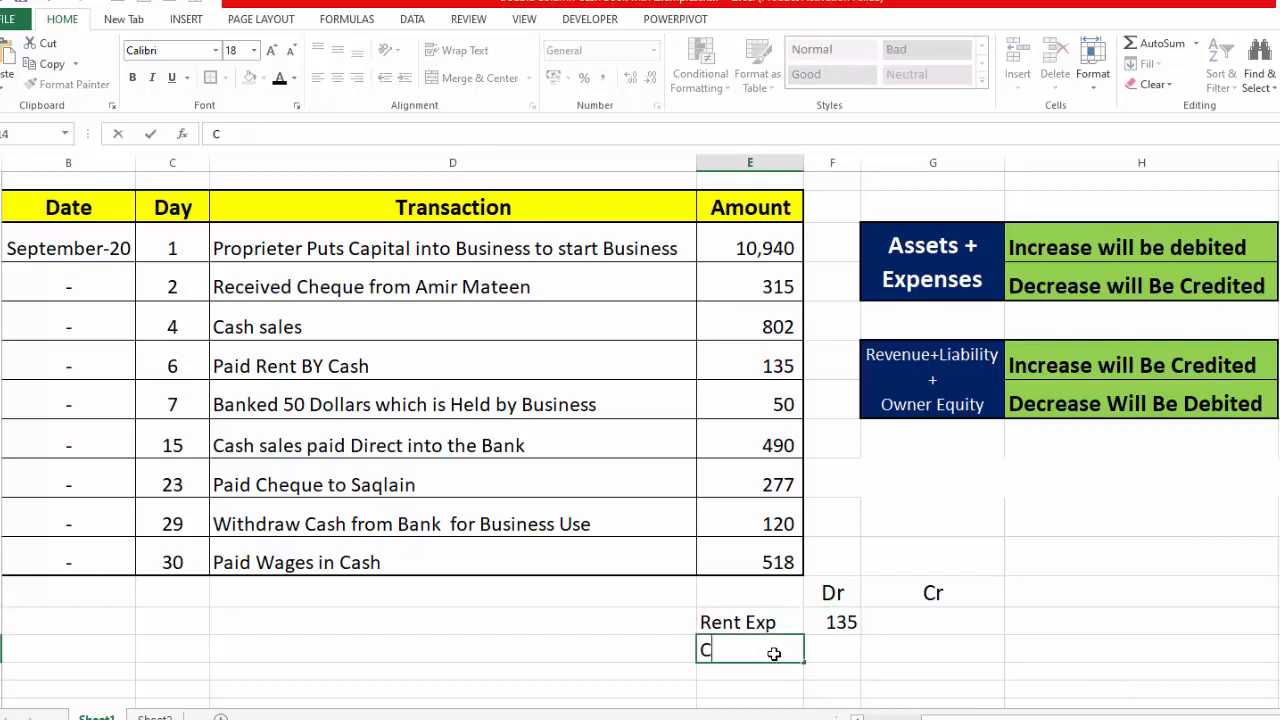
pyautogui.write('ash')
pyautogui.press('Tab')
pyautogui.press('Tab')
pyautogui.write('13')
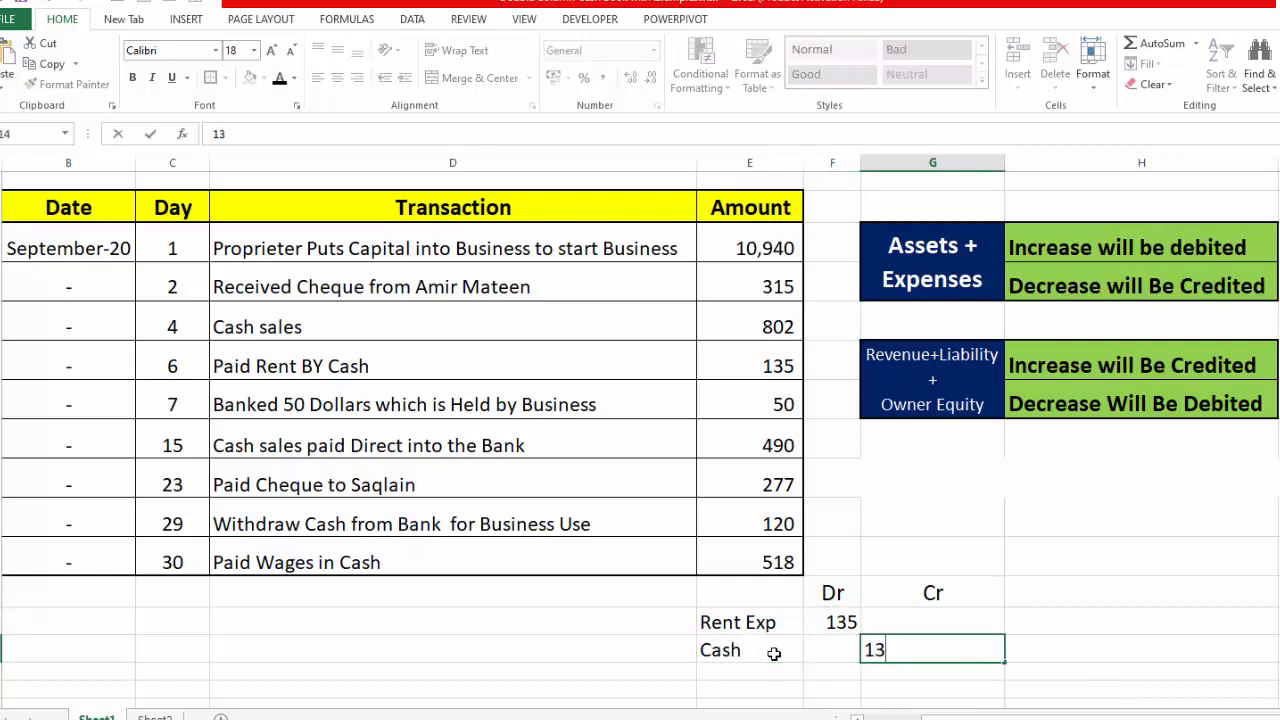
pyautogui.write('5')
pyautogui.press('Return')
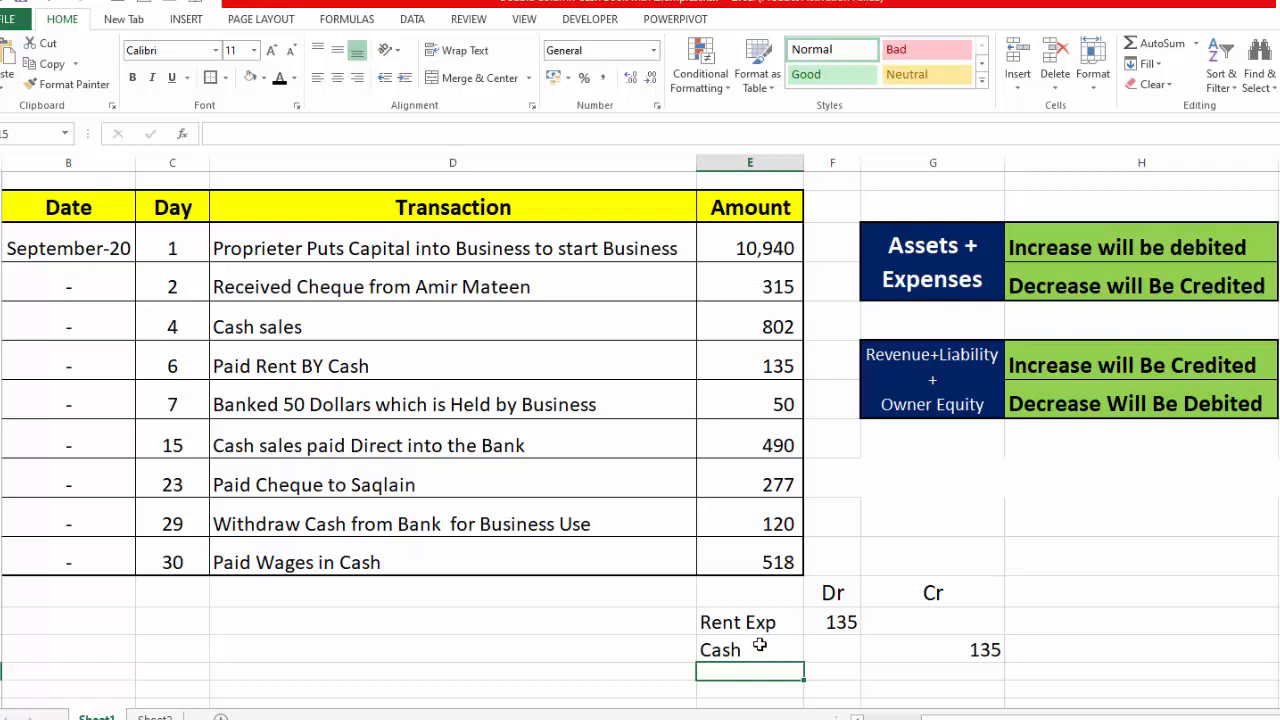
# - Enter 06-Sep-20 in the next row's debit Date cell on Sheet2 and move it to the credit side's Date column
pyautogui.hotkey('ctrl', 'pagedown')
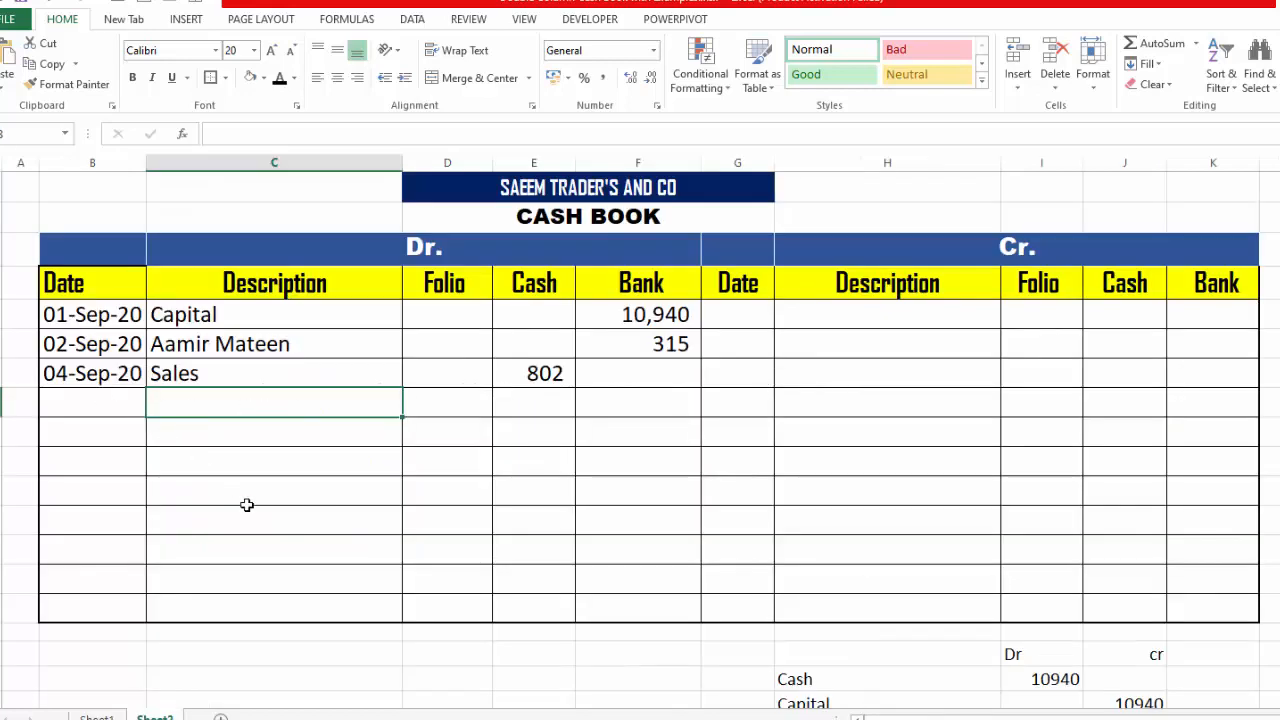
pyautogui.hotkey('ctrl', 'pageup')
pyautogui.hotkey('ctrl', 'pagedown')
pyautogui.click(87, 403)
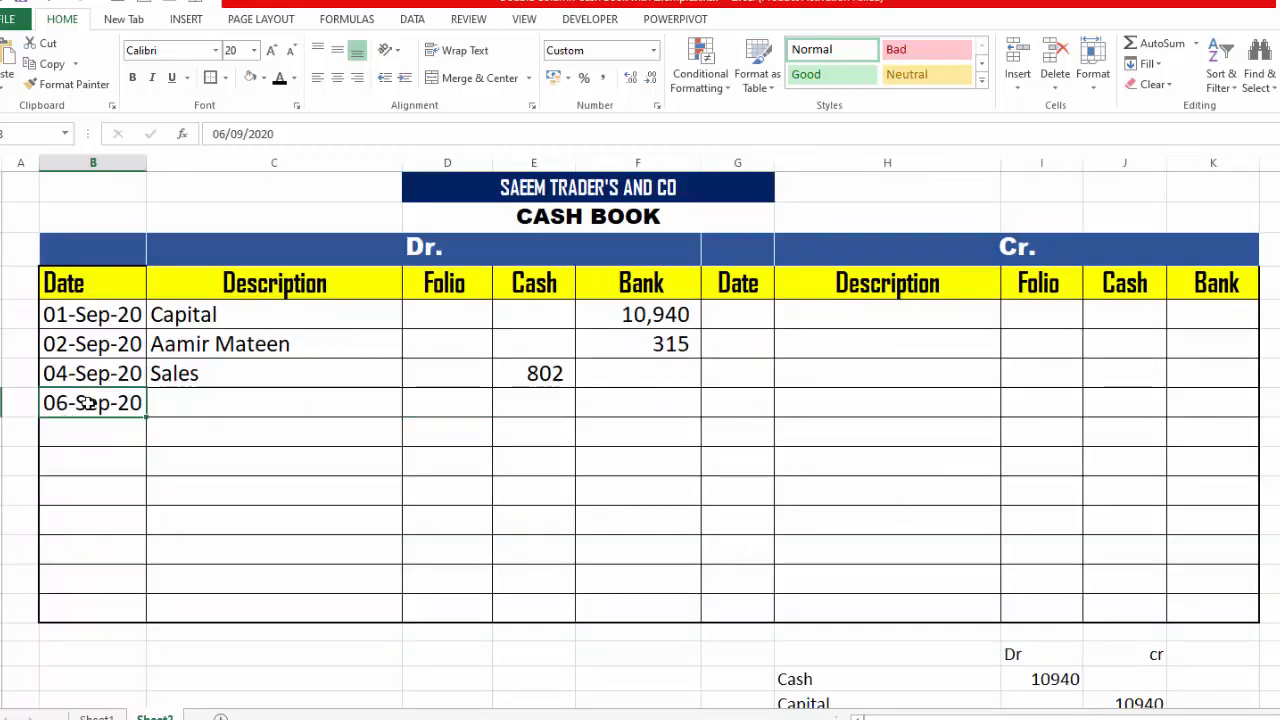
pyautogui.hotkey('ctrl', 'x')
pyautogui.click(720, 403)
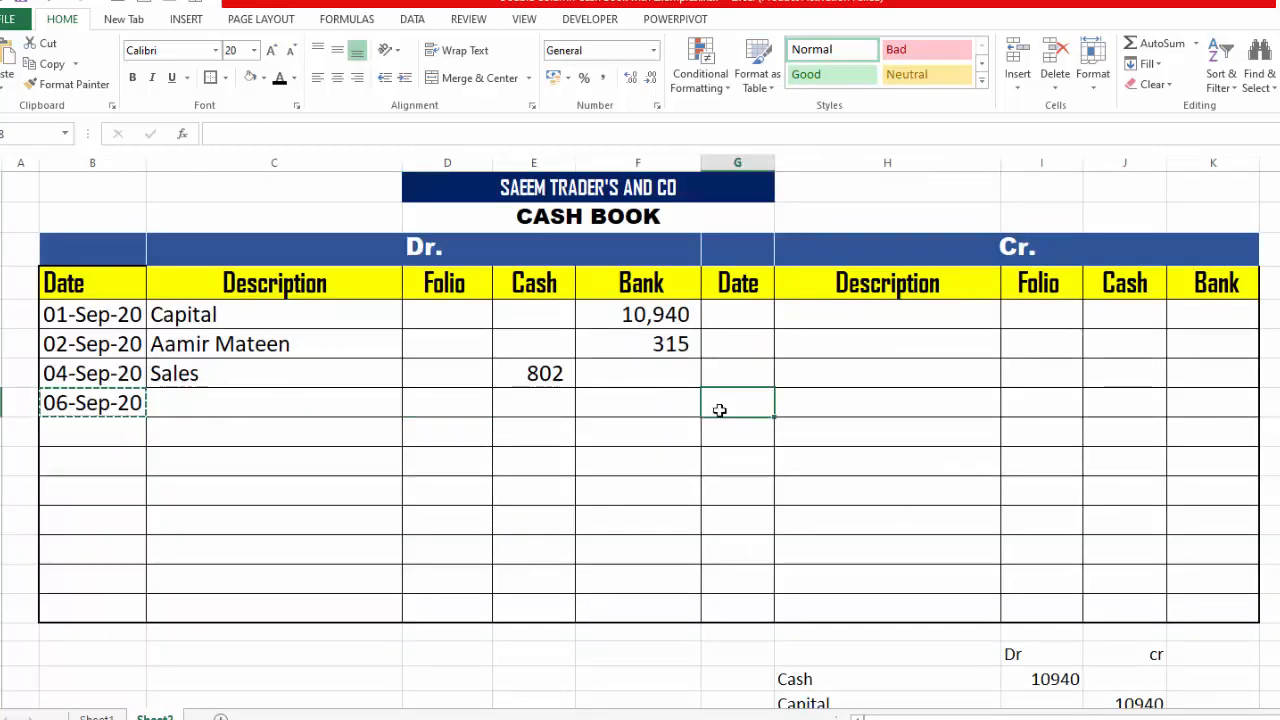
pyautogui.hotkey('ctrl', 'v')
# - Describe the 06-Sep-20 credit entry as Paid Rent By Cash and enter 135 in its Cash column
pyautogui.click(849, 403)
pyautogui.write('Paid Rent By Cash')
pyautogui.press('Tab')
pyautogui.press('Tab')
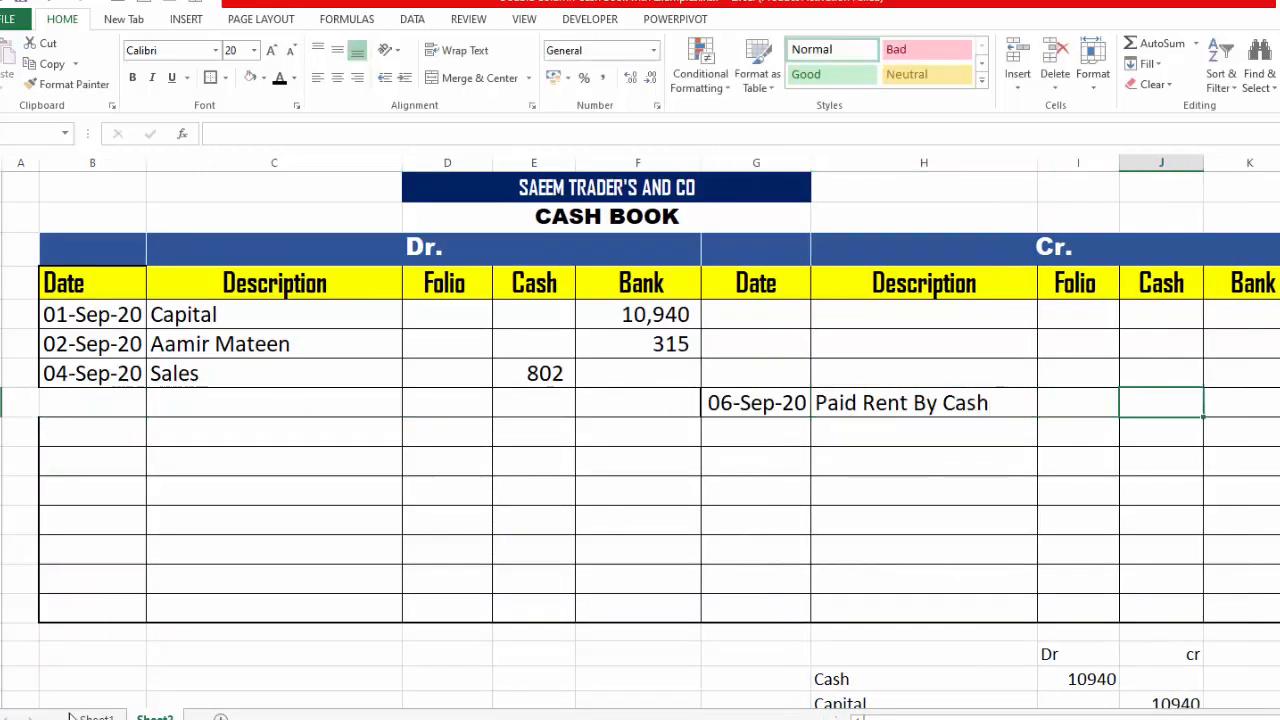
# - Check the day 7 banking transaction on Sheet1 and date the row below the rent entry 07-Sep-20 on Sheet2's debit side
pyautogui.click(97, 717)
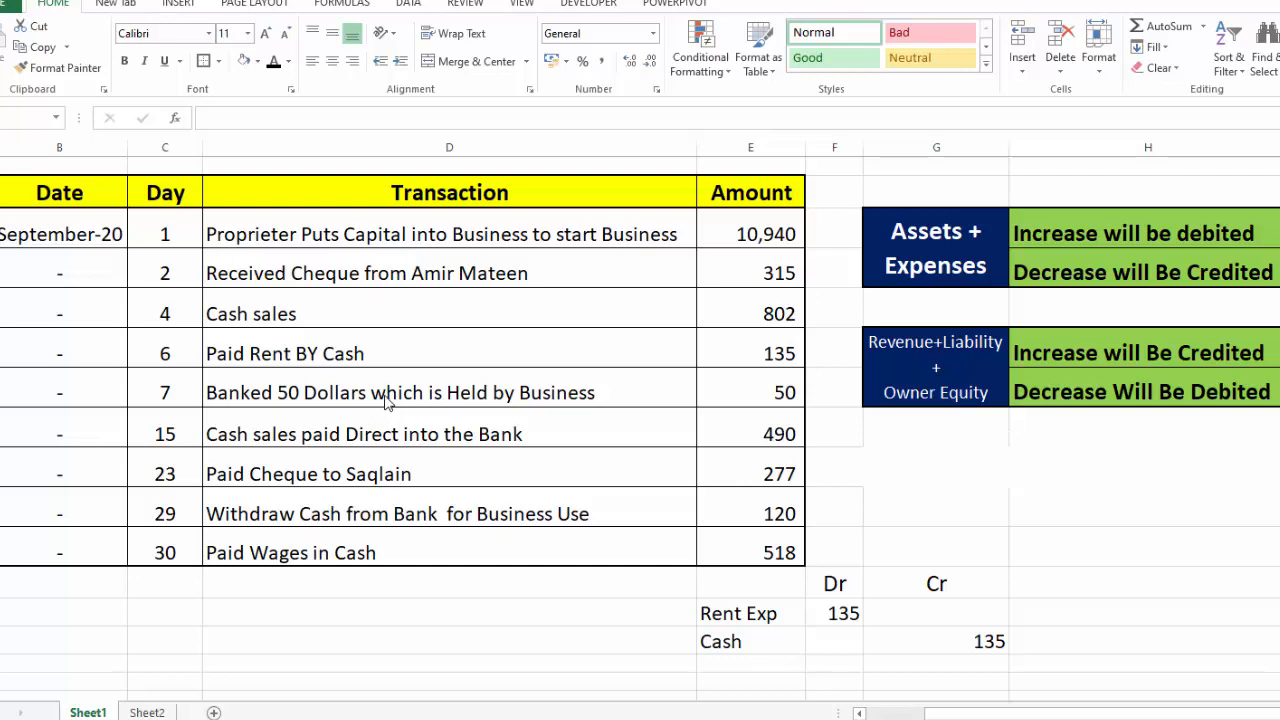
pyautogui.doubleClick(750, 663)
pyautogui.click(386, 396)
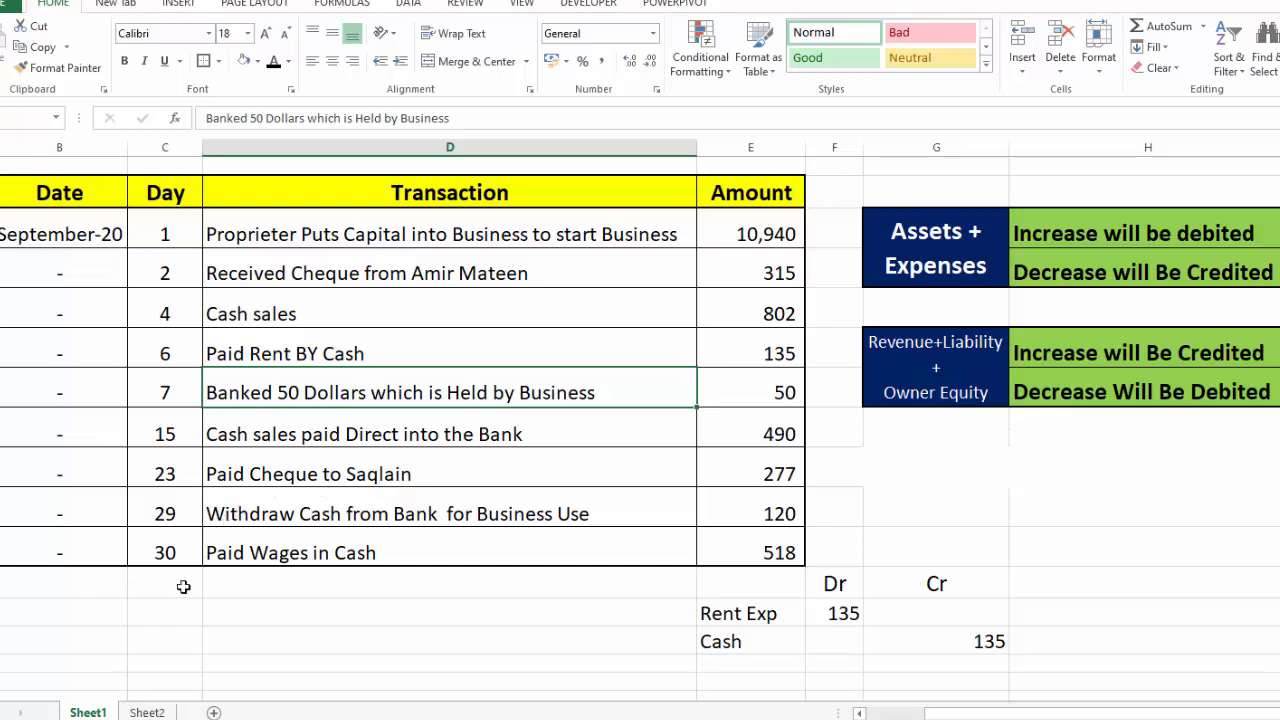
pyautogui.click(147, 712)
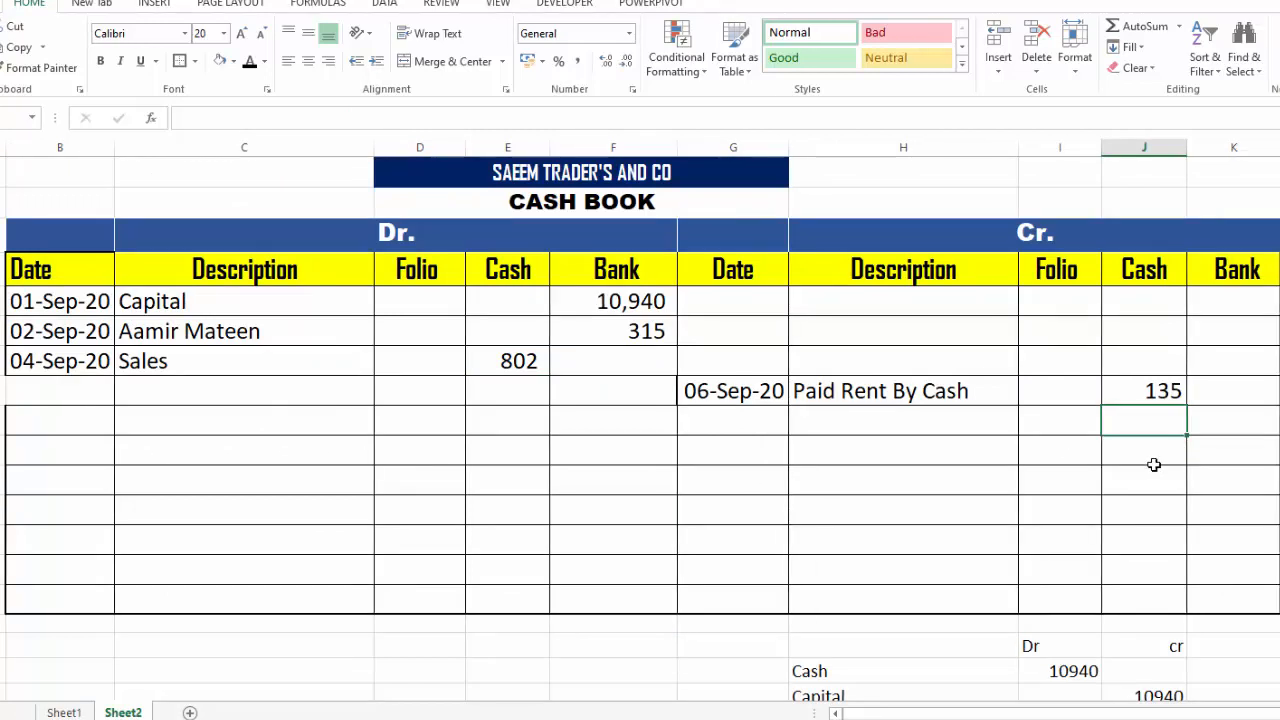
pyautogui.click(79, 425)
pyautogui.write('7/9/20')
pyautogui.press('Return')
pyautogui.press('Up')
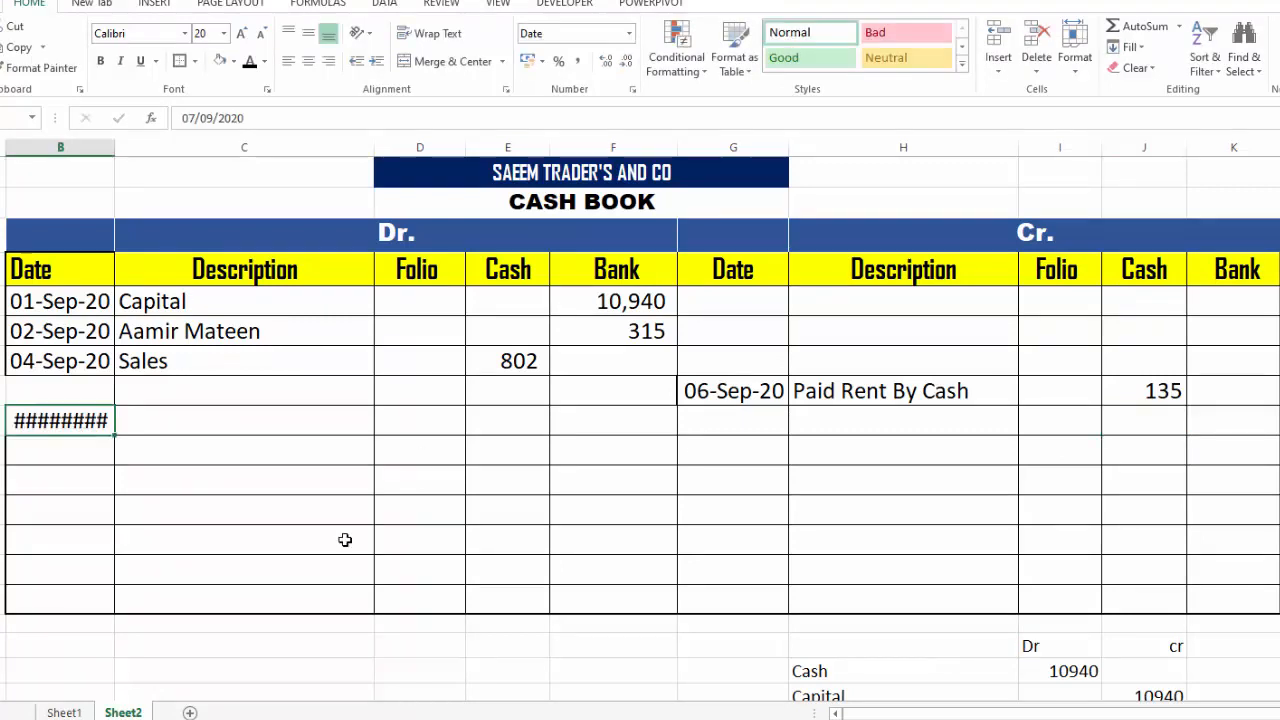
pyautogui.hotkey('ctrl', 'shift', '3')
pyautogui.click(287, 427)
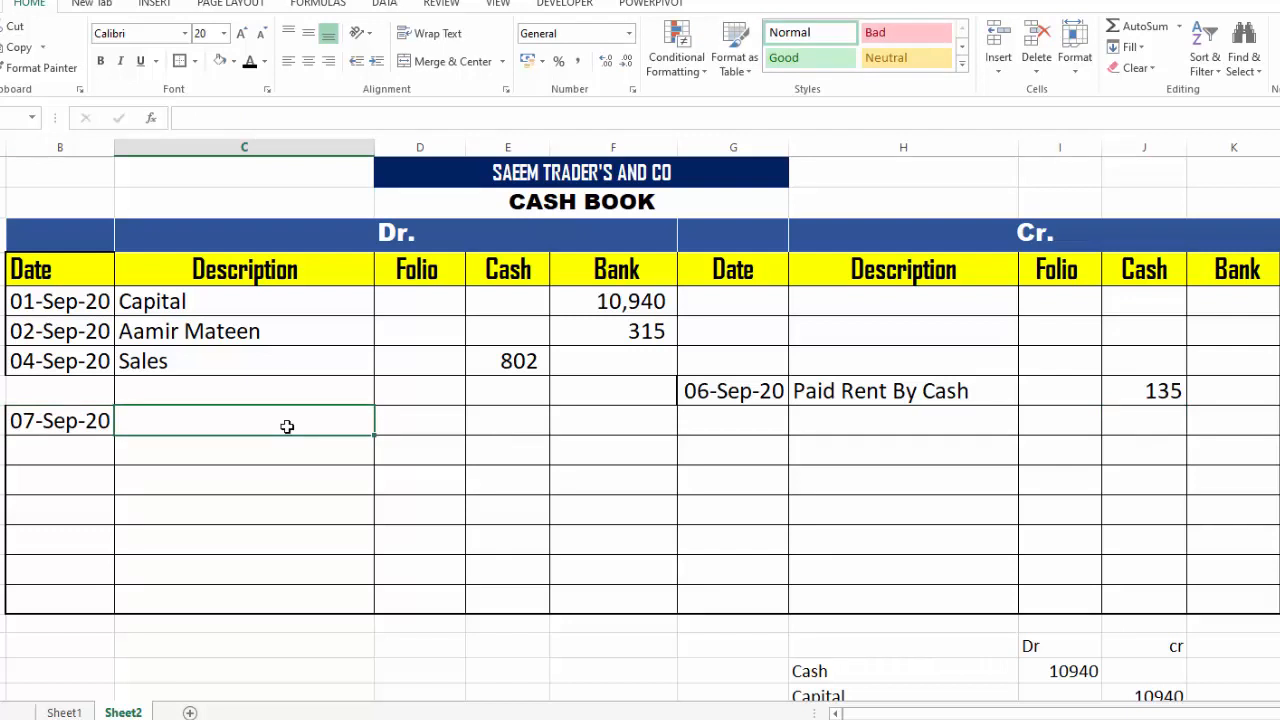
# - Complete the 07-Sep-20 debit entry with description Banked 50 dollars, 50 in the Bank column and C in Folio
pyautogui.write('Banked 50 dollars')
pyautogui.press('Tab')
pyautogui.press('Tab')
pyautogui.press('Tab')
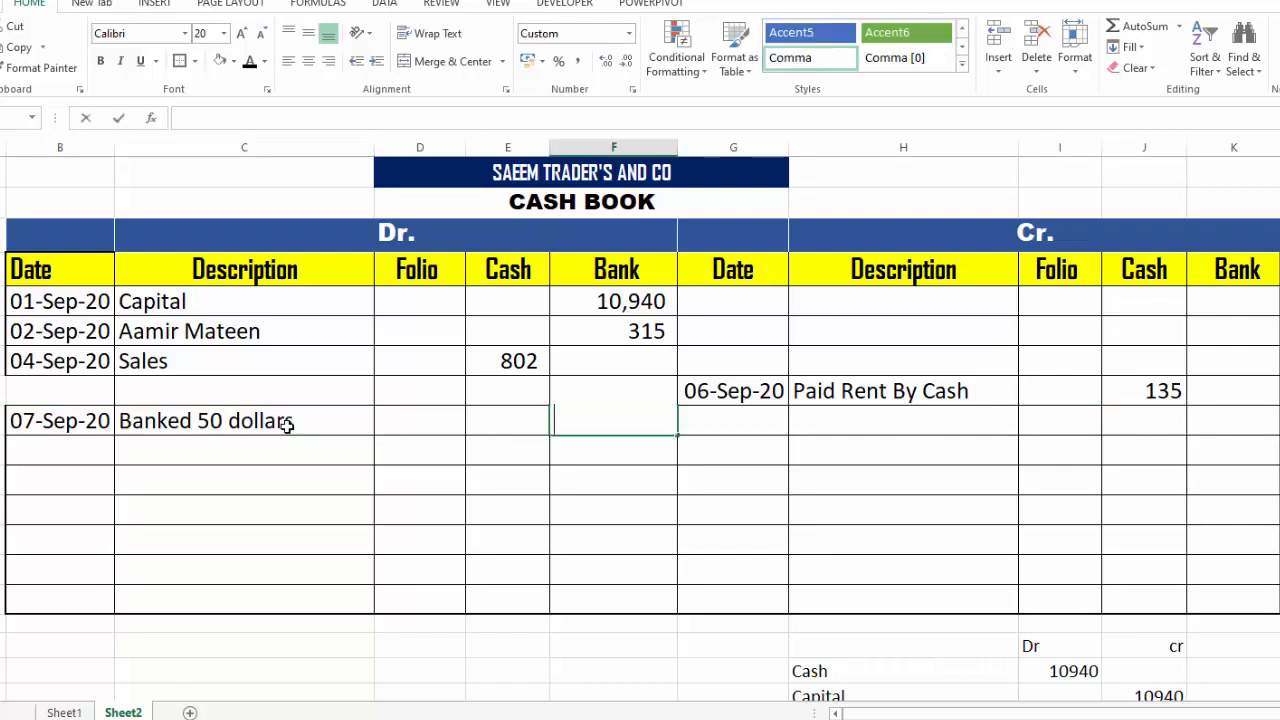
pyautogui.write('50')
pyautogui.click(418, 420)
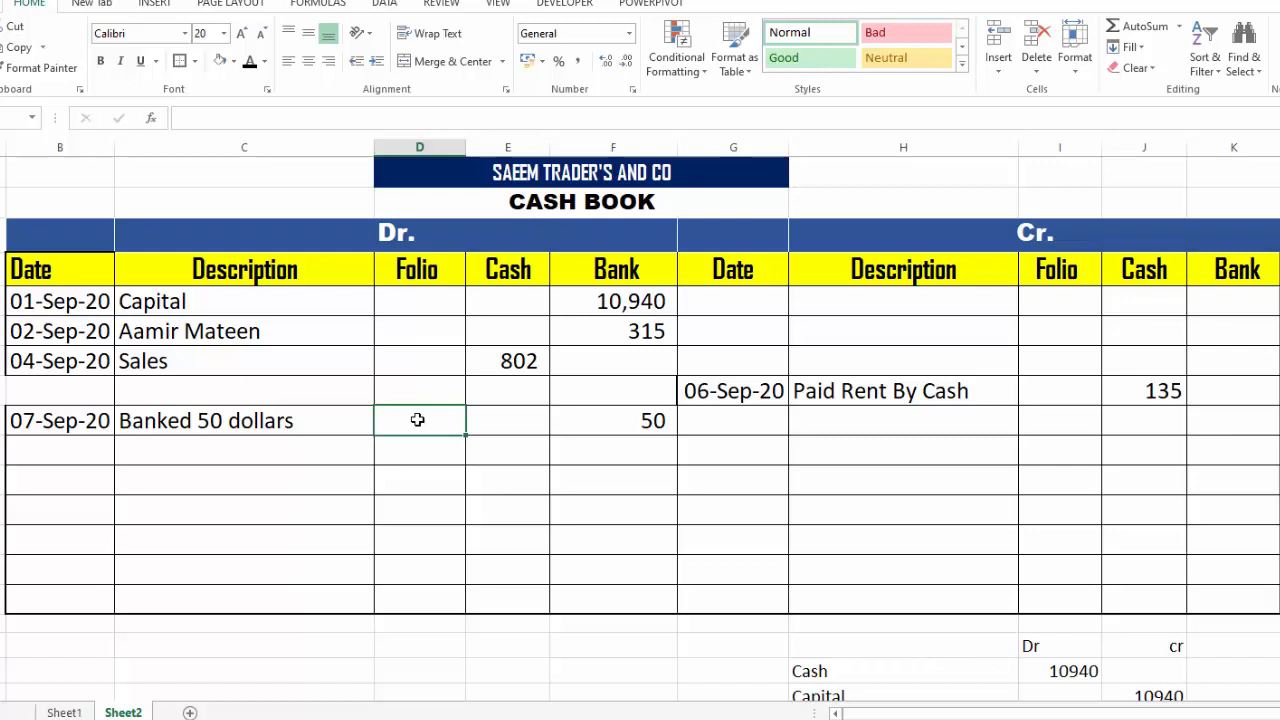
pyautogui.write('C')
# - Date the credit side of the Banked 50 dollars row 07-Sep-20
pyautogui.click(715, 432)
pyautogui.write('7')
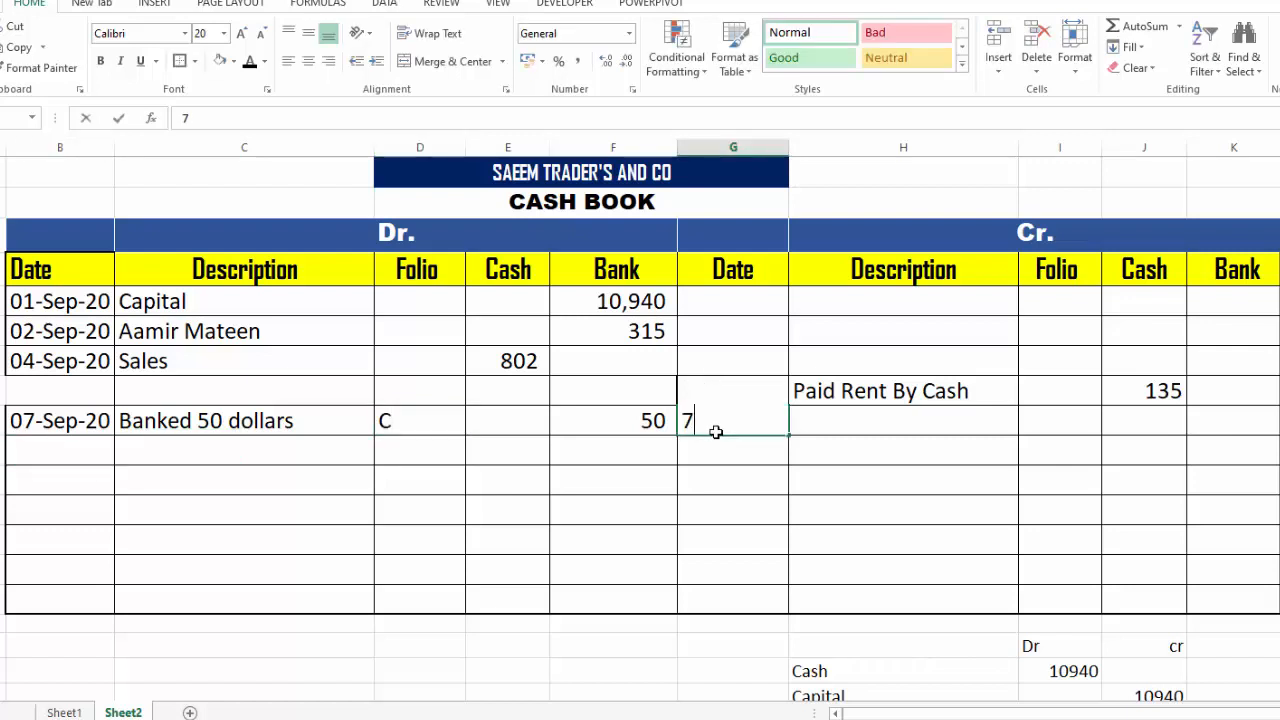
pyautogui.write('/09/2')
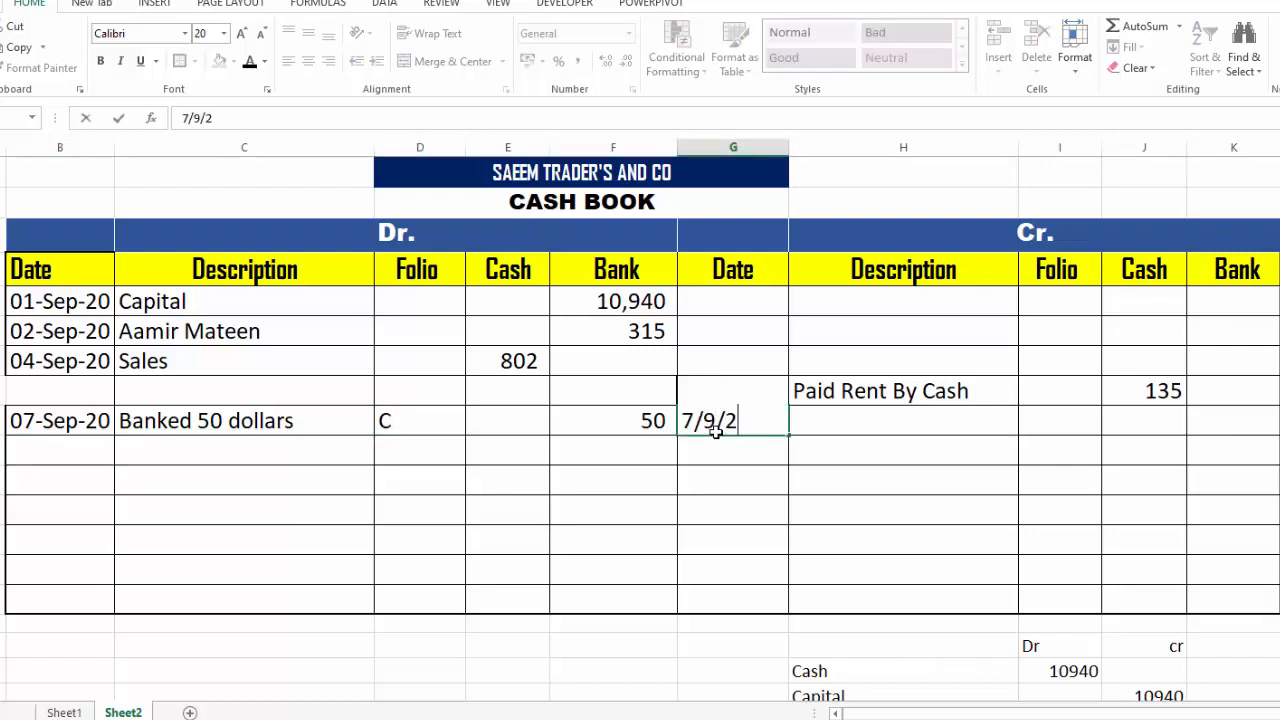
pyautogui.write('020')
pyautogui.hotkey('ctrl', 'Return')
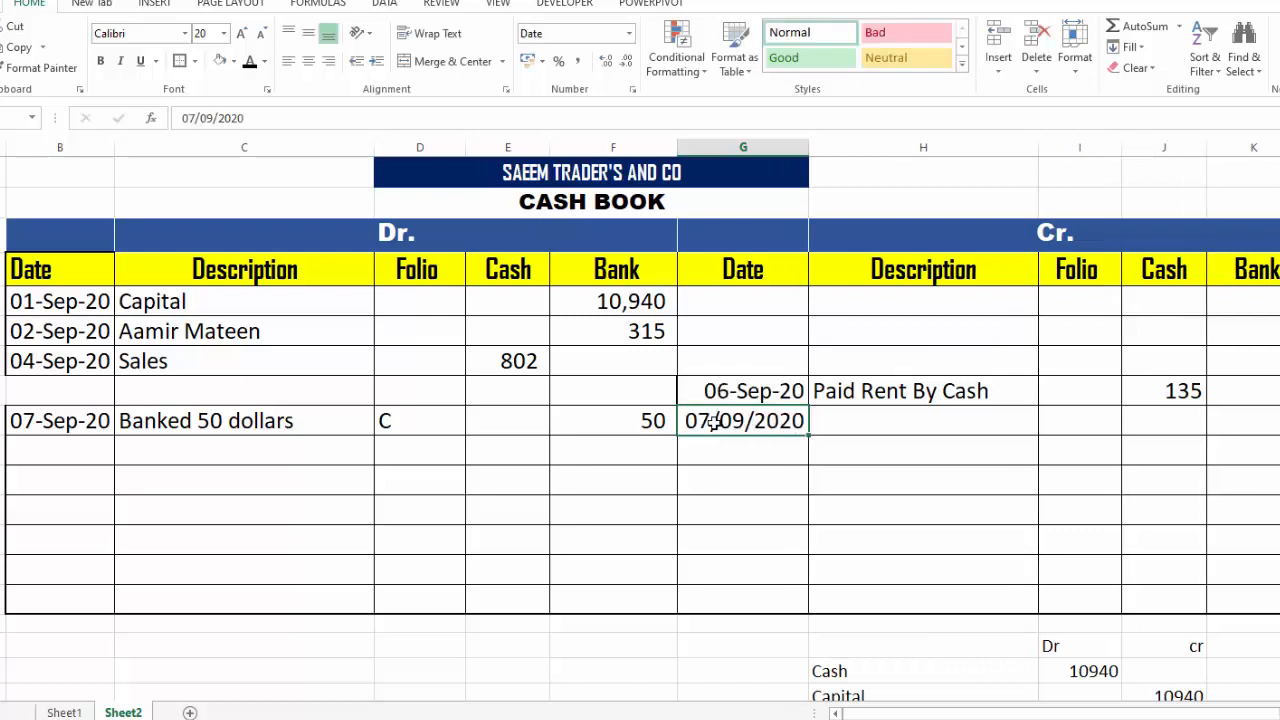
# - Copy the Banked 50 dollars description to the credit side of the same row and enter 50 in its Cash column
pyautogui.click(290, 423)
pyautogui.hotkey('ctrl', 'c')
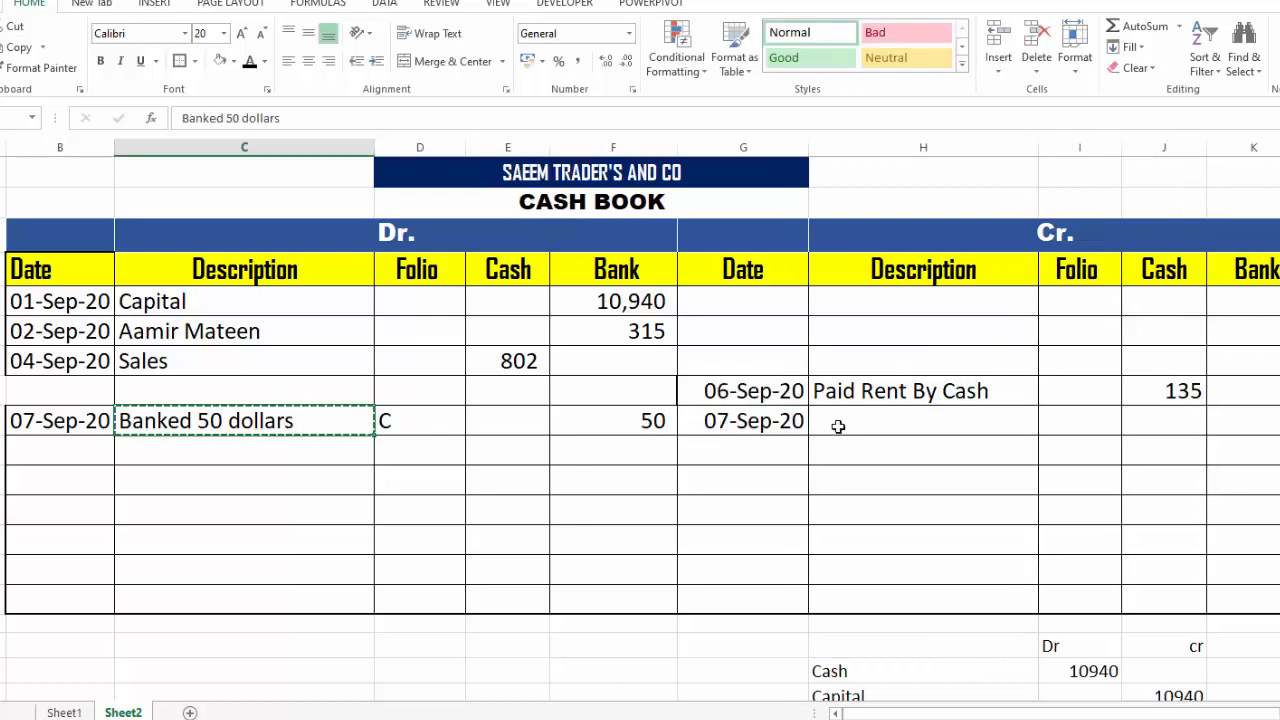
pyautogui.click(837, 421)
pyautogui.hotkey('ctrl', 'v')
pyautogui.press('Escape')
pyautogui.click(1166, 425)
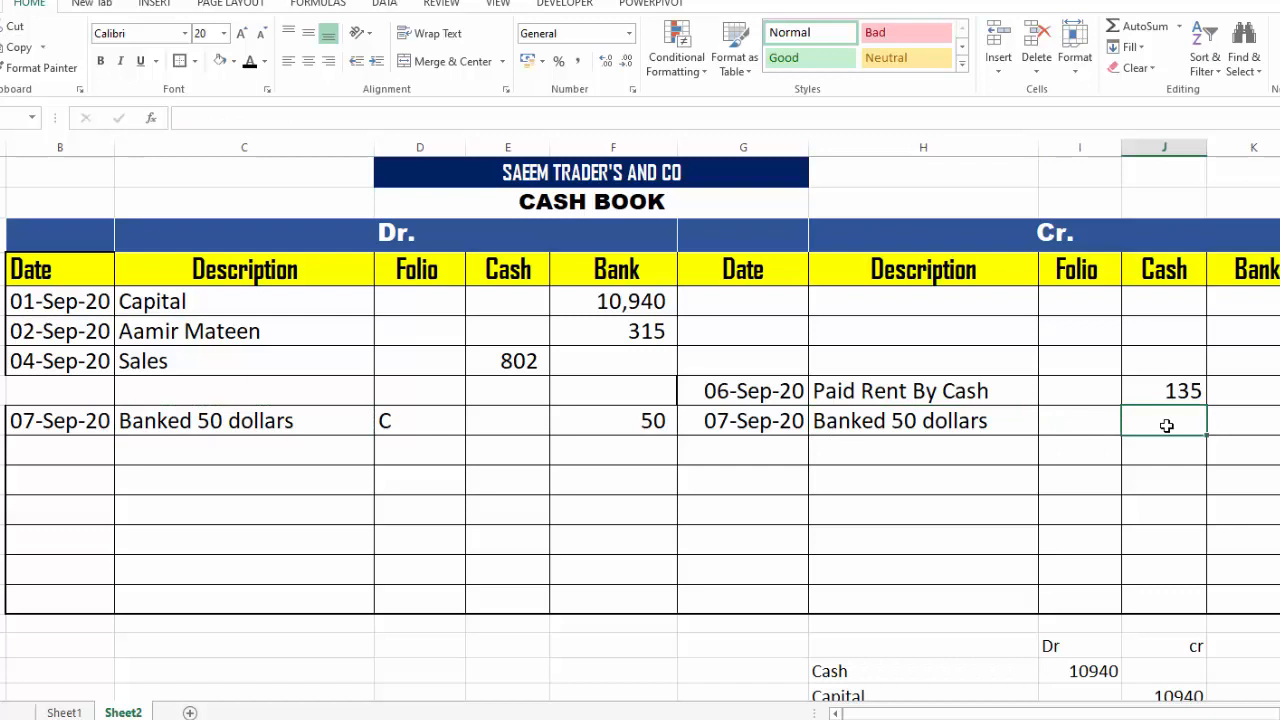
pyautogui.write('50')
pyautogui.press('Tab')
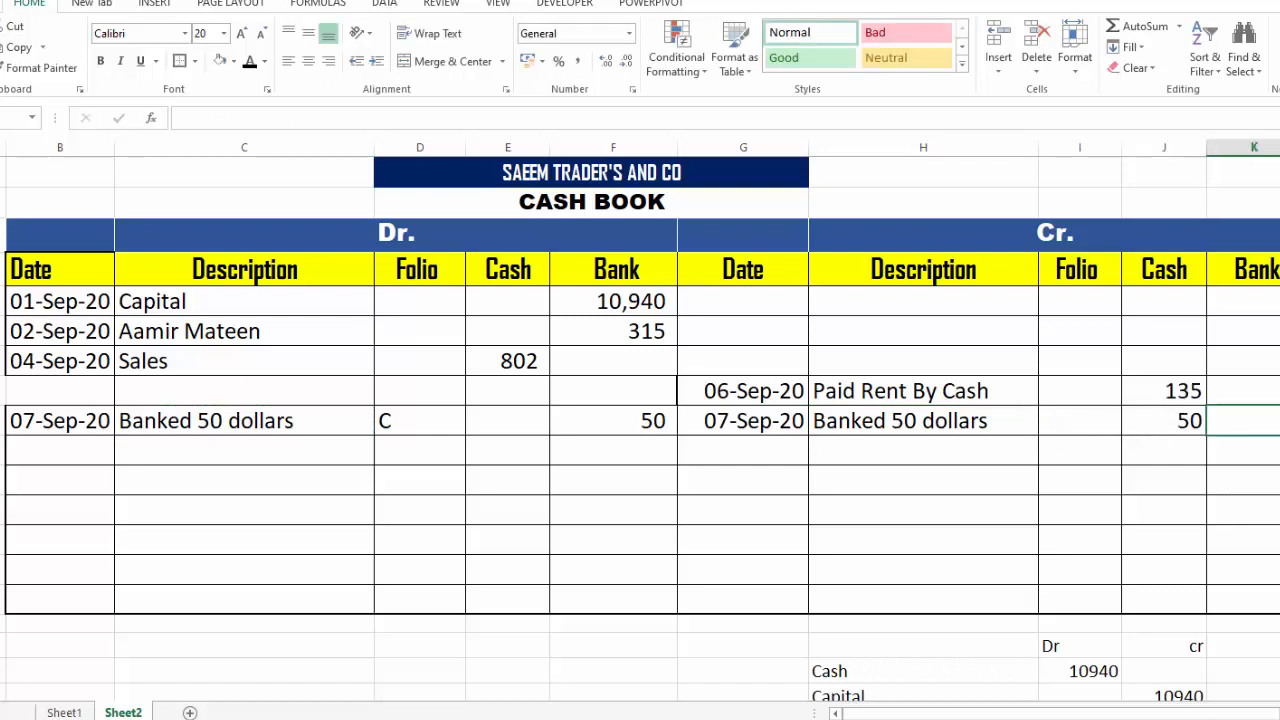
# - Replace the working entry below the cash book with Bank 50 under Dr and Cash 50 under cr
pyautogui.scroll(-1, 851, 637)
pyautogui.click(867, 609)
pyautogui.write('B')
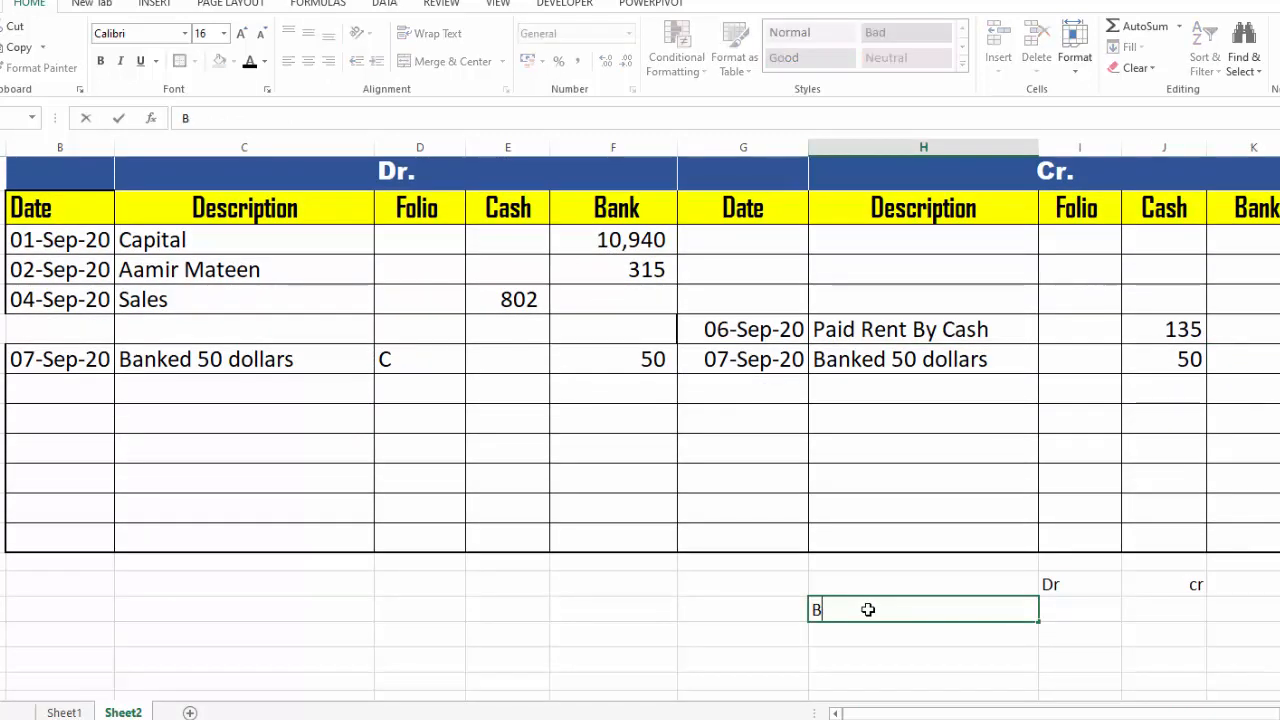
pyautogui.write('ank')
pyautogui.press('Tab')
pyautogui.write('50')
pyautogui.click(840, 635)
pyautogui.write('Cash')
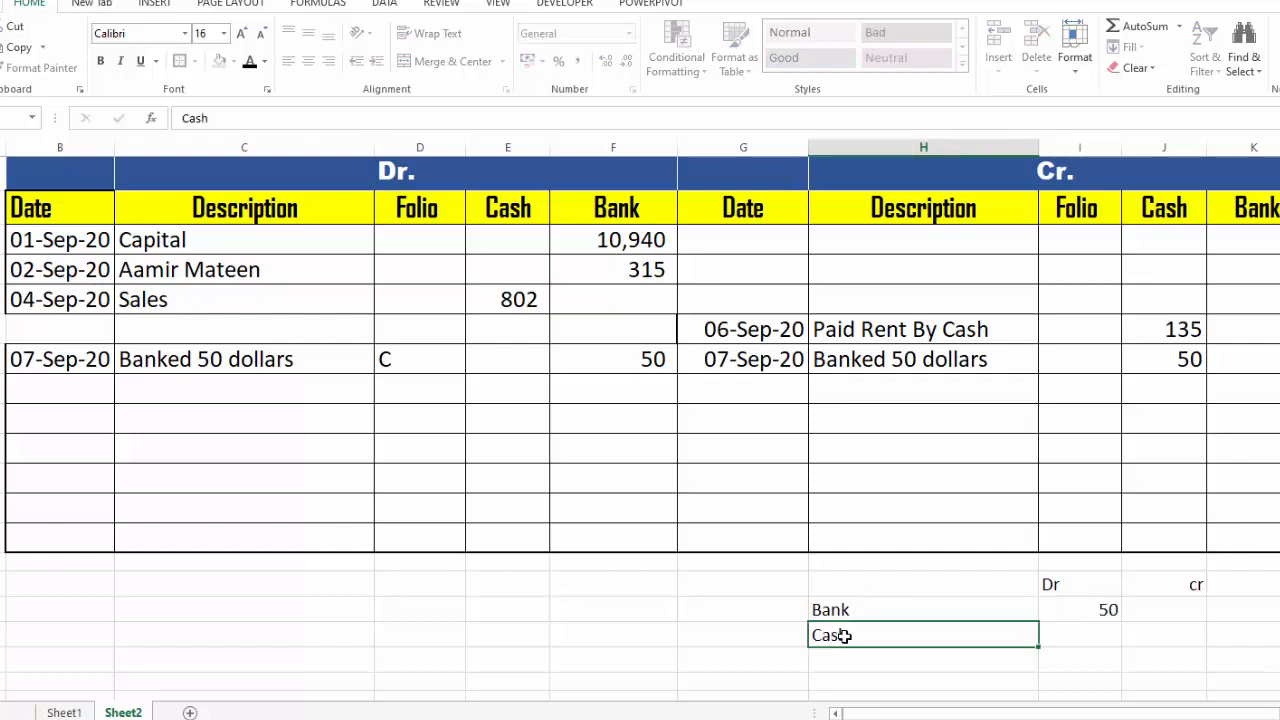
pyautogui.press('Tab')
pyautogui.press('Tab')
pyautogui.write('50')
pyautogui.press('Tab')
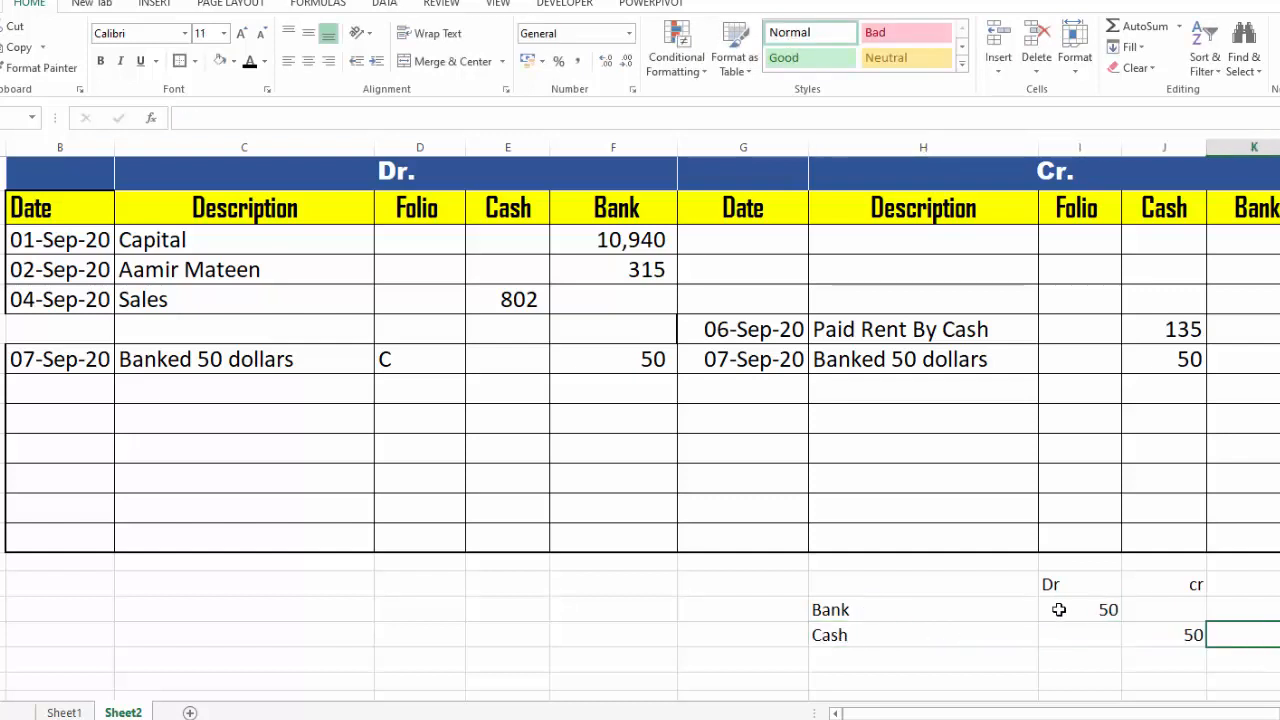
pyautogui.click(1059, 609)
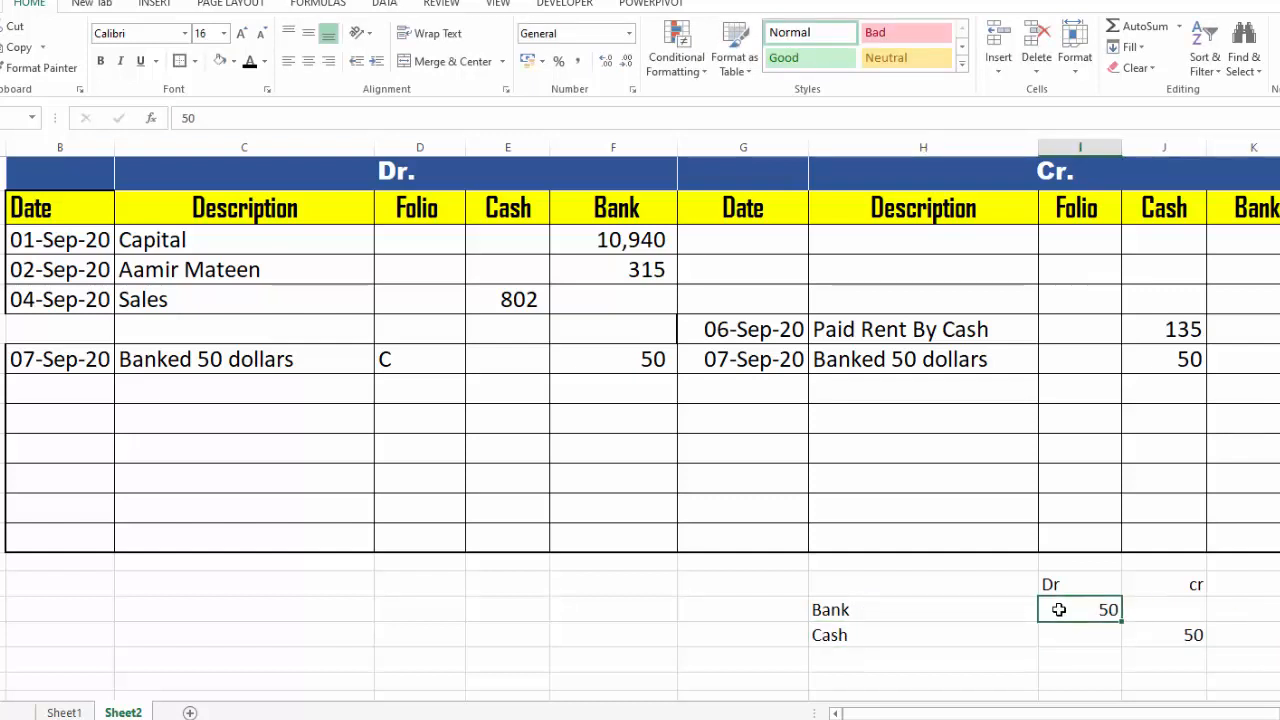
pyautogui.click(850, 635)
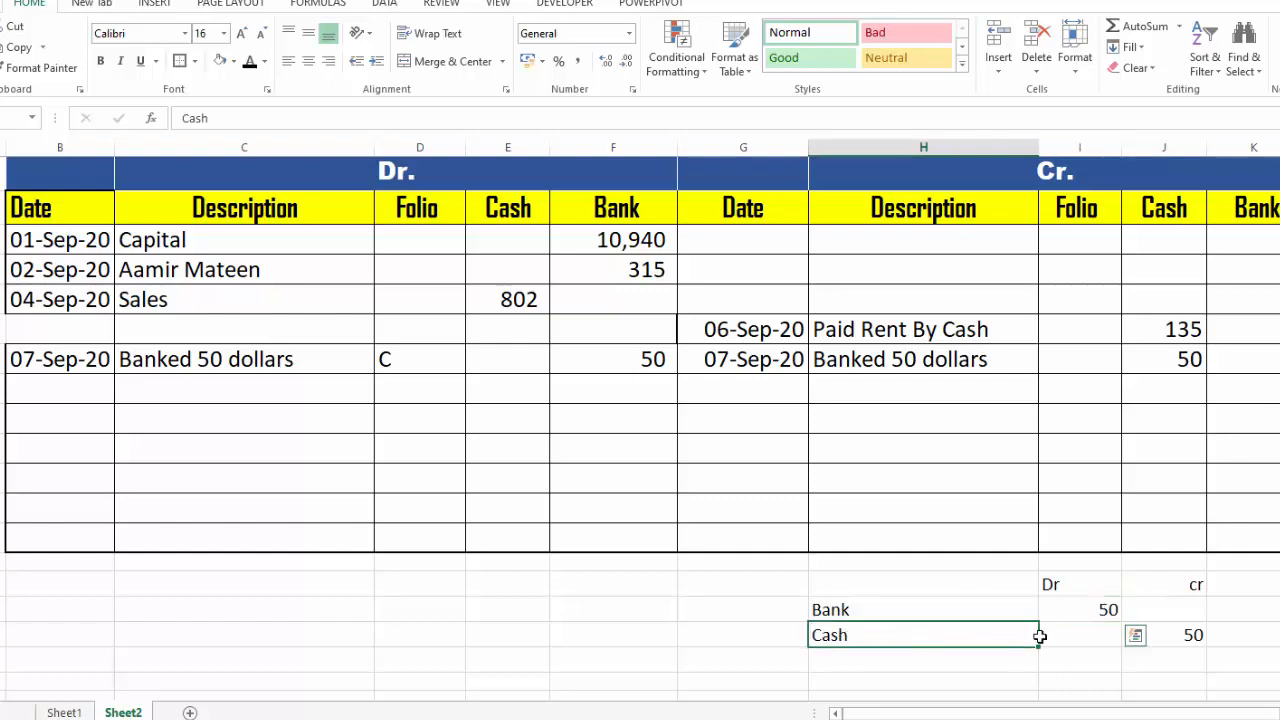
pyautogui.moveTo(1040, 636); pyautogui.dragTo(1200, 638)
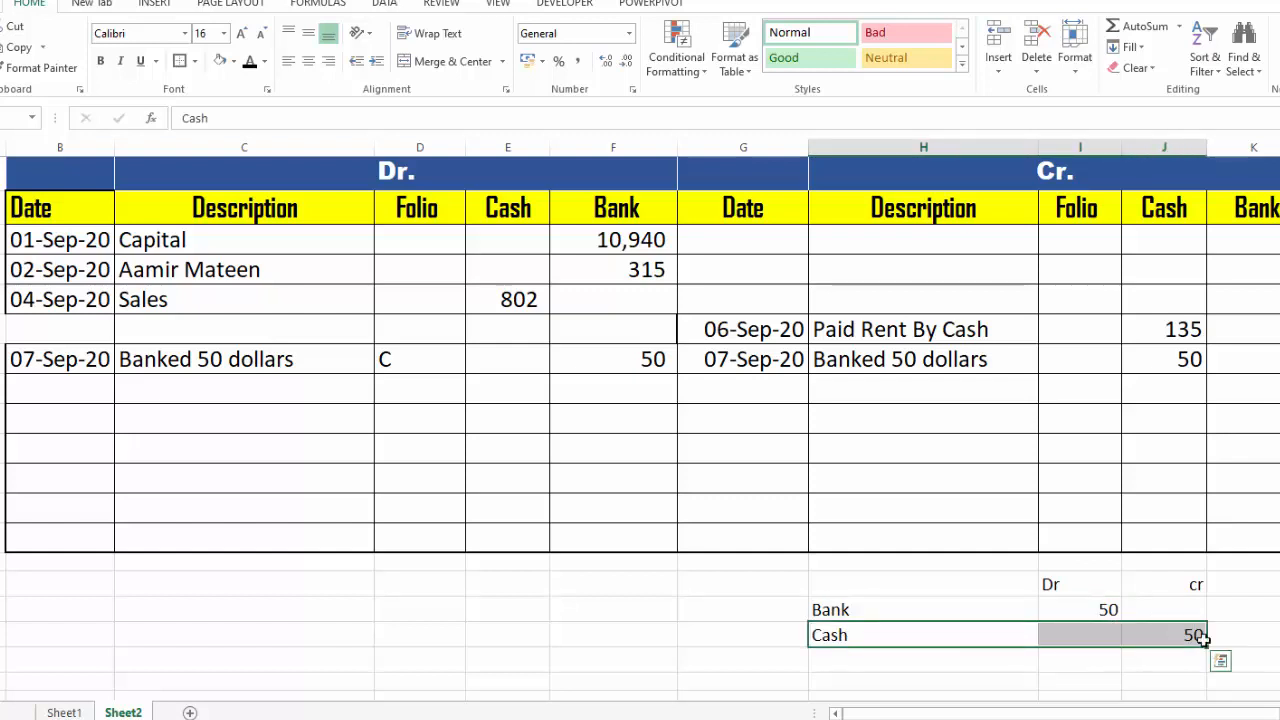
pyautogui.click(1248, 637)
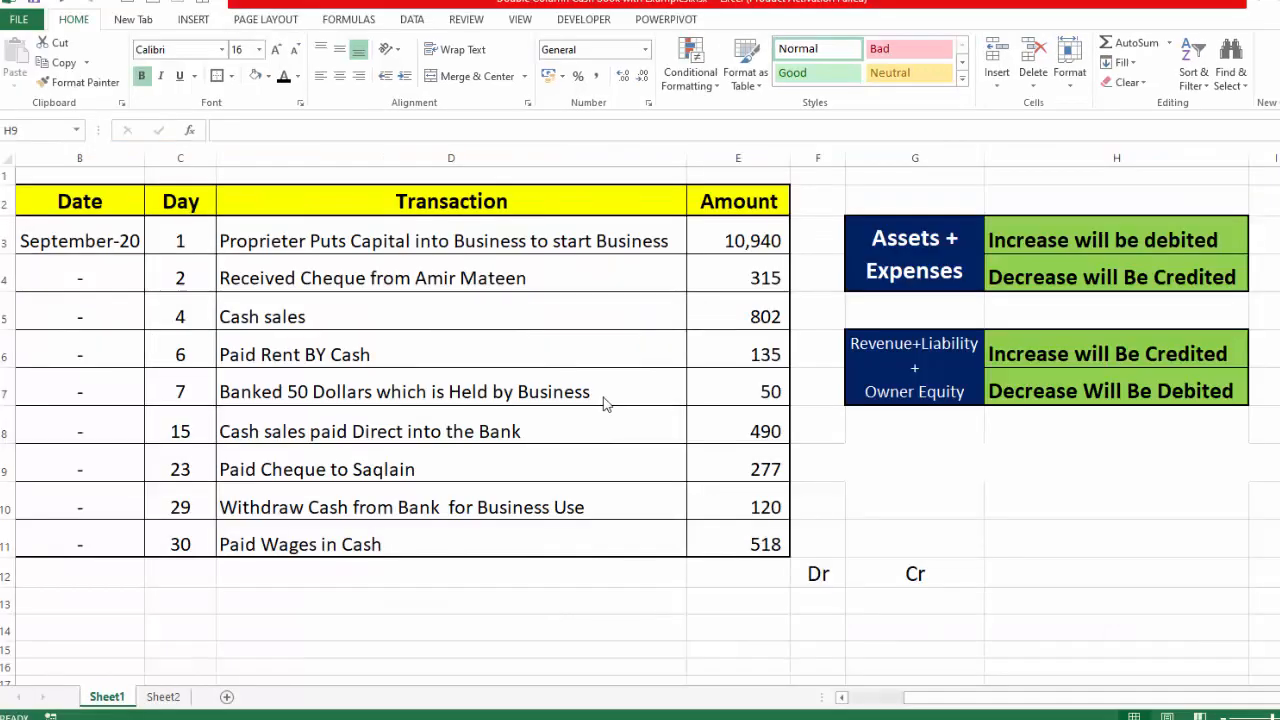
# - Draft the day 15 cash sales entry below Sheet1's transaction list, with Bank 490 under Dr and Sales 490 under Cr
pyautogui.moveTo(370, 432); pyautogui.dragTo(705, 430)
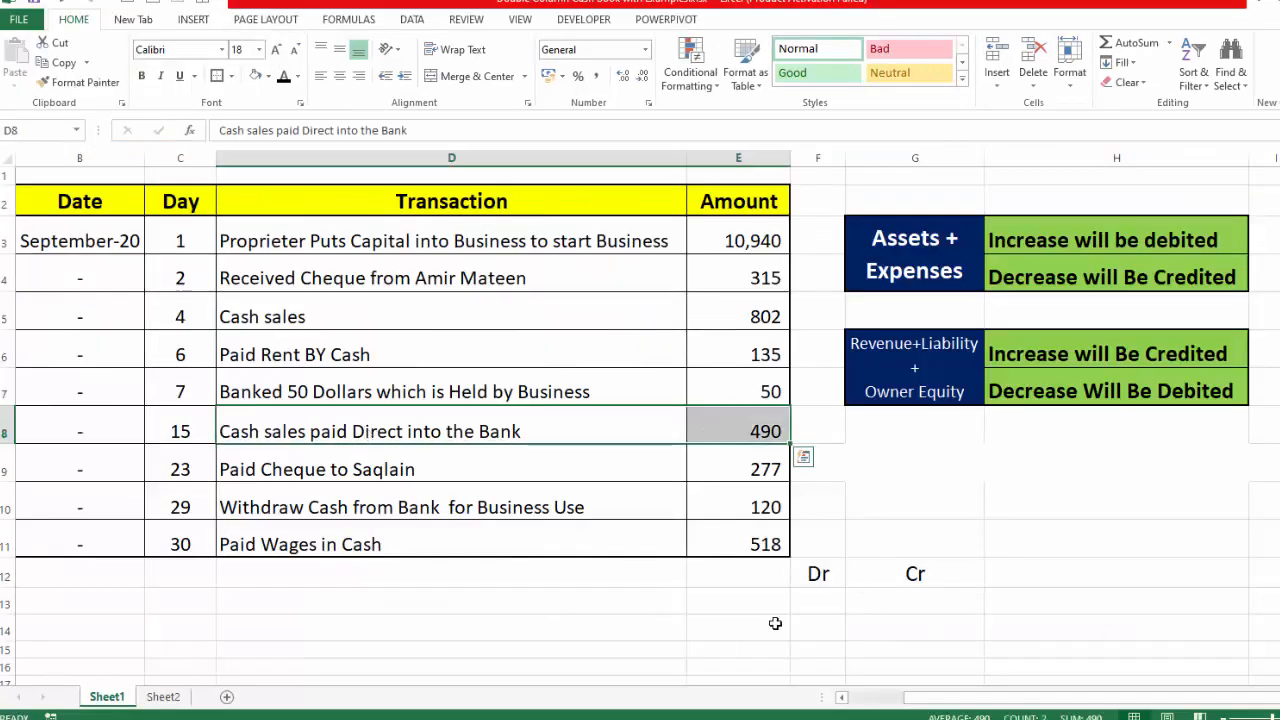
pyautogui.click(717, 600)
pyautogui.write('Bank')
pyautogui.press('Tab')
pyautogui.write('490')
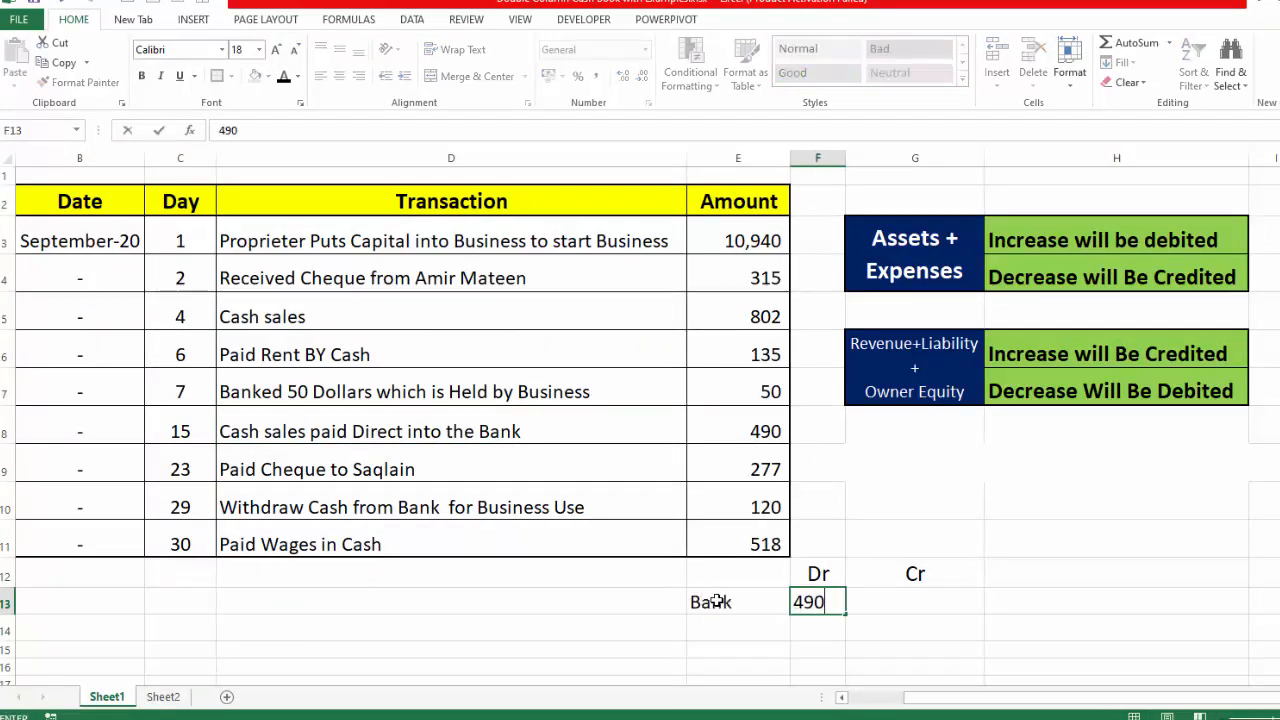
pyautogui.press('Return')
pyautogui.write('Sales')
pyautogui.press('Tab')
pyautogui.press('Tab')
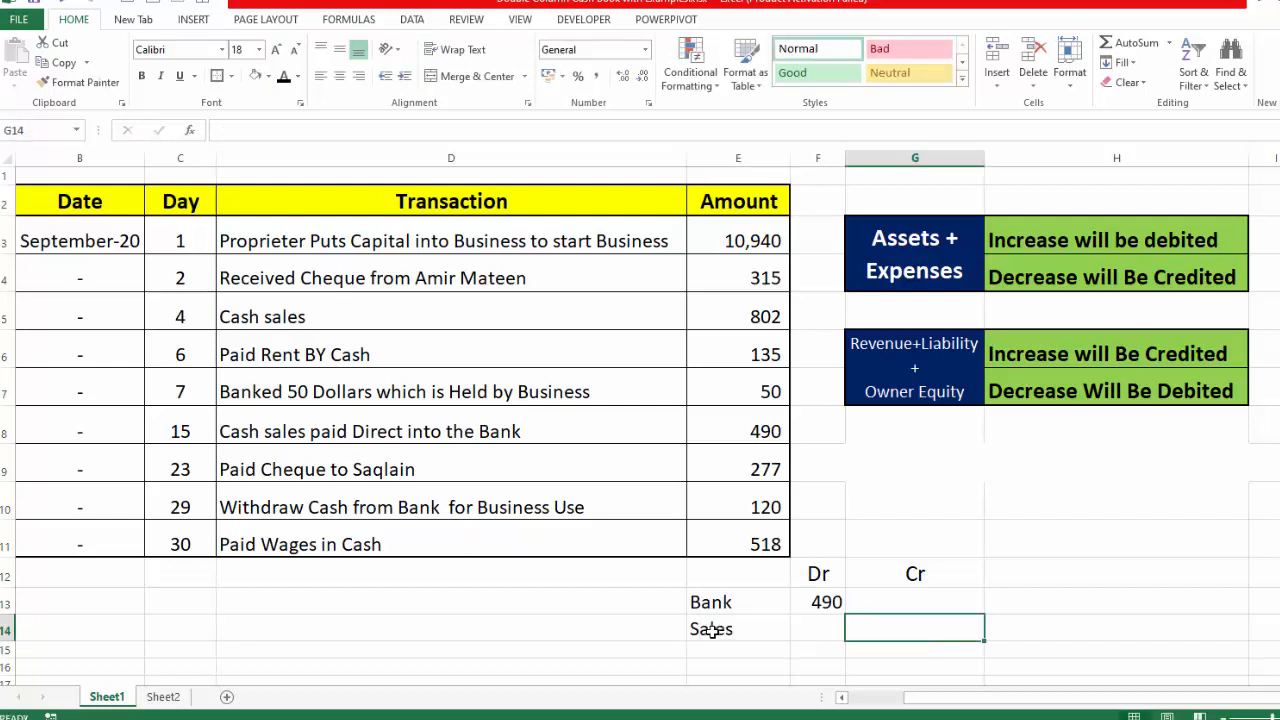
pyautogui.write('490')
pyautogui.press('Tab')
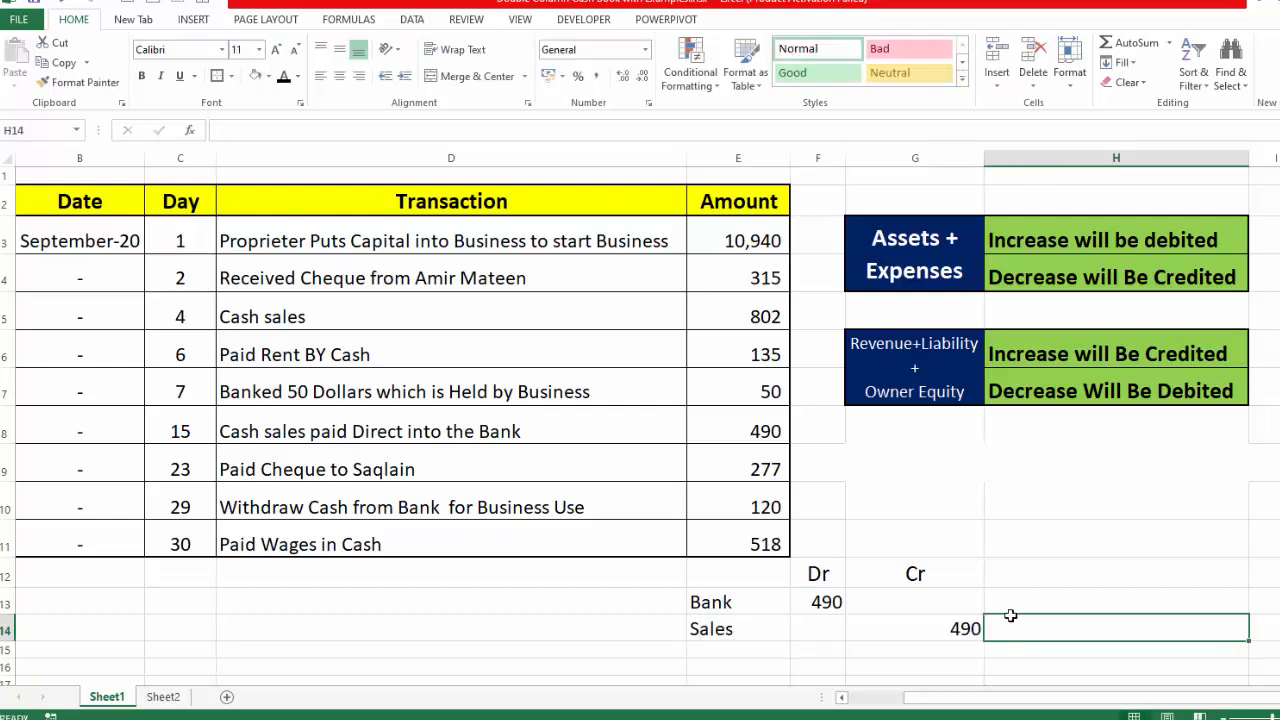
pyautogui.click(720, 598)
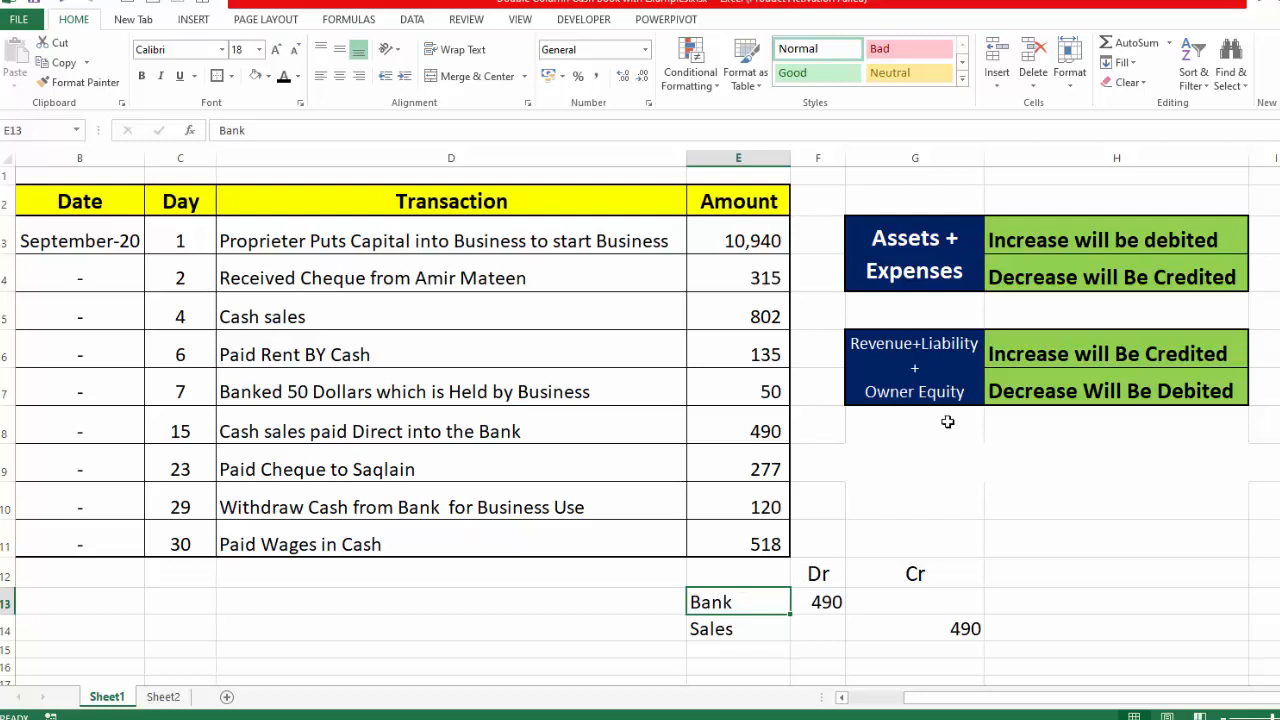
pyautogui.click(728, 628)
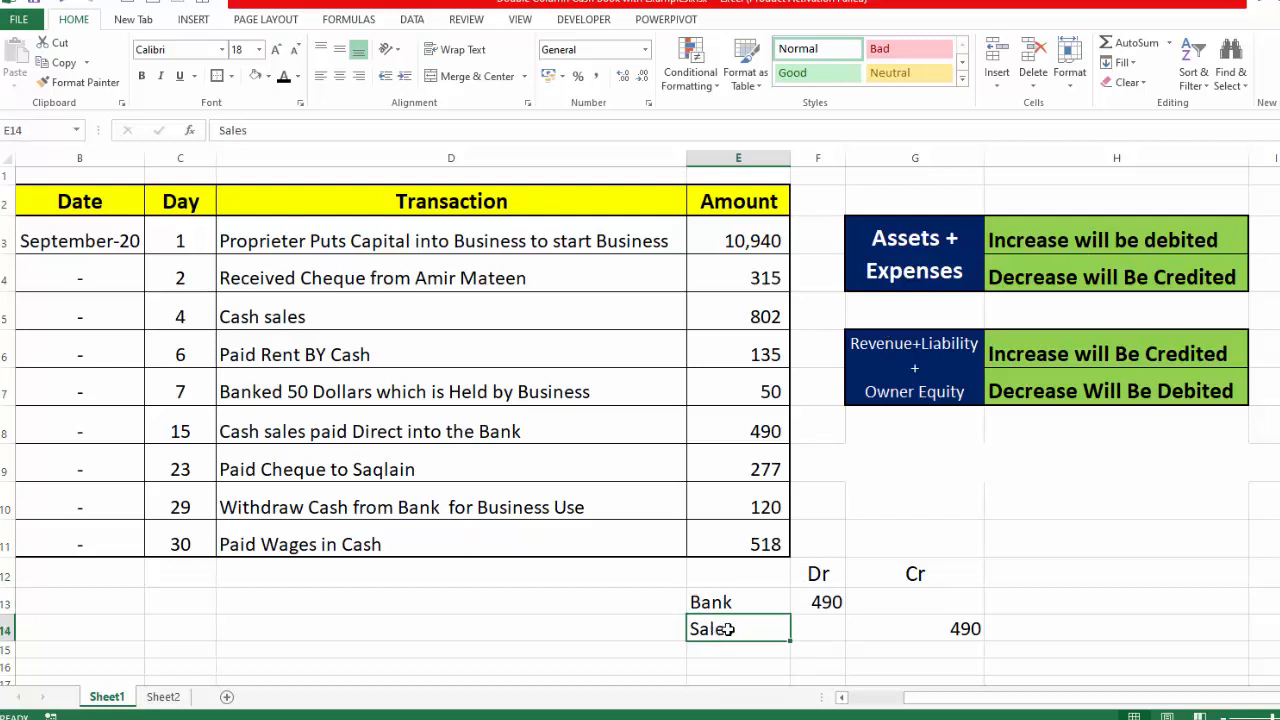
pyautogui.moveTo(728, 628); pyautogui.dragTo(955, 628)
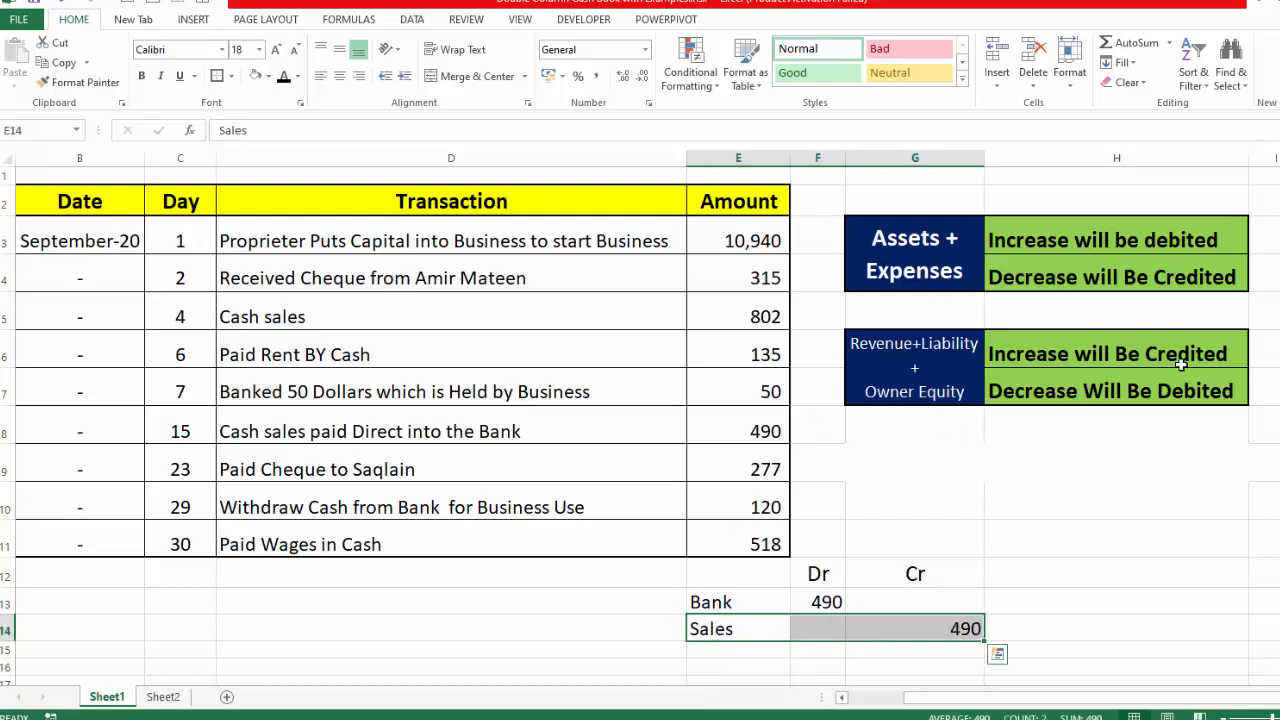
# - Add a debit entry on Sheet2 dated 15-Sep-20 with the description Cash sales direct intio Bank A/c
pyautogui.click(163, 697)
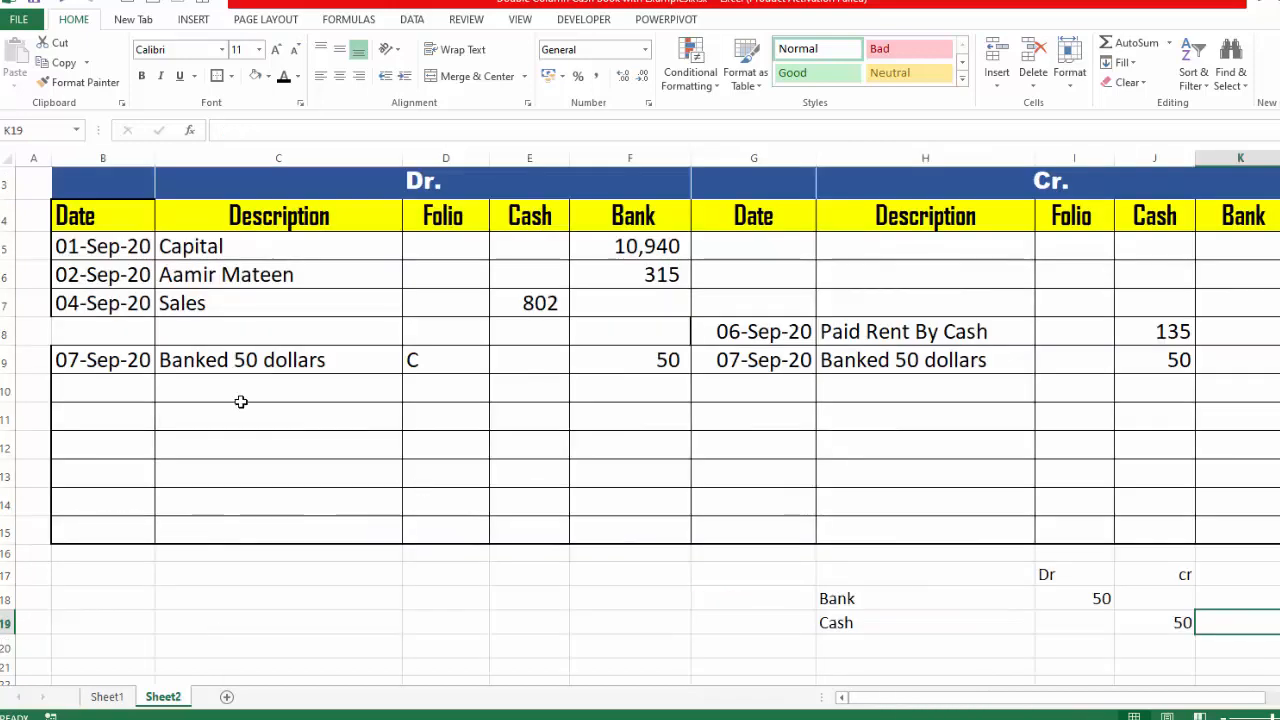
pyautogui.click(110, 697)
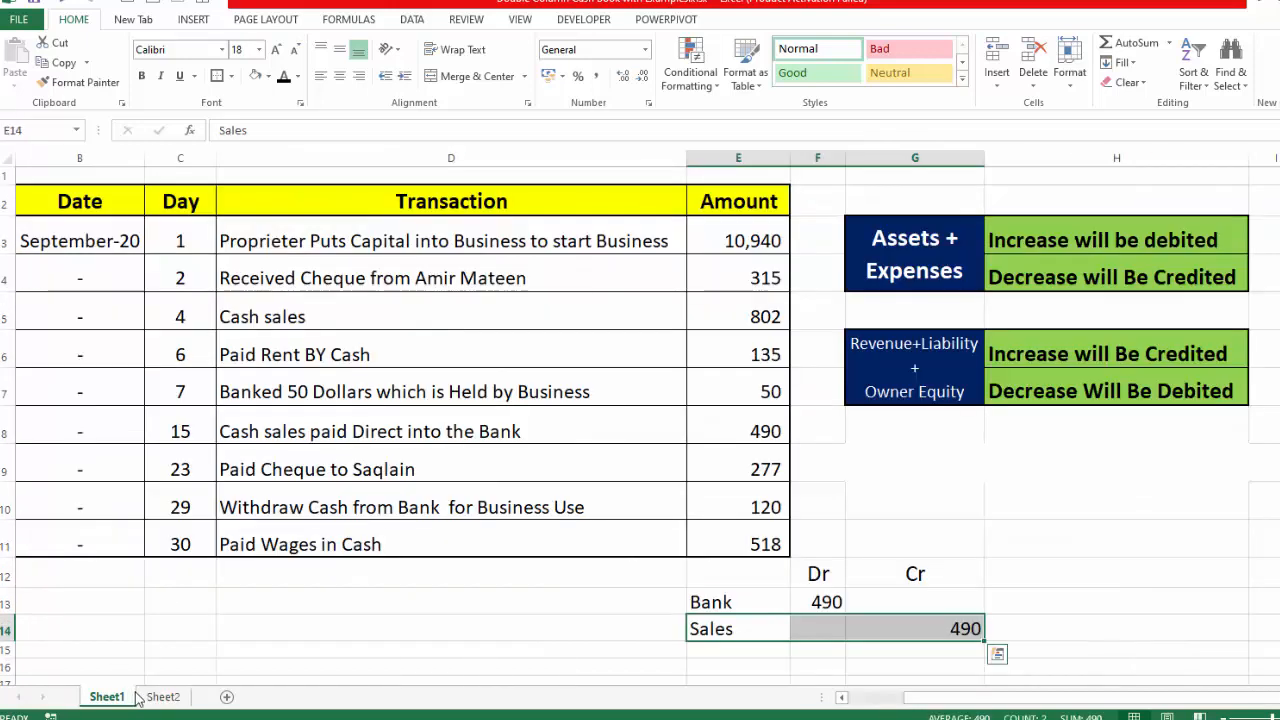
pyautogui.click(154, 701)
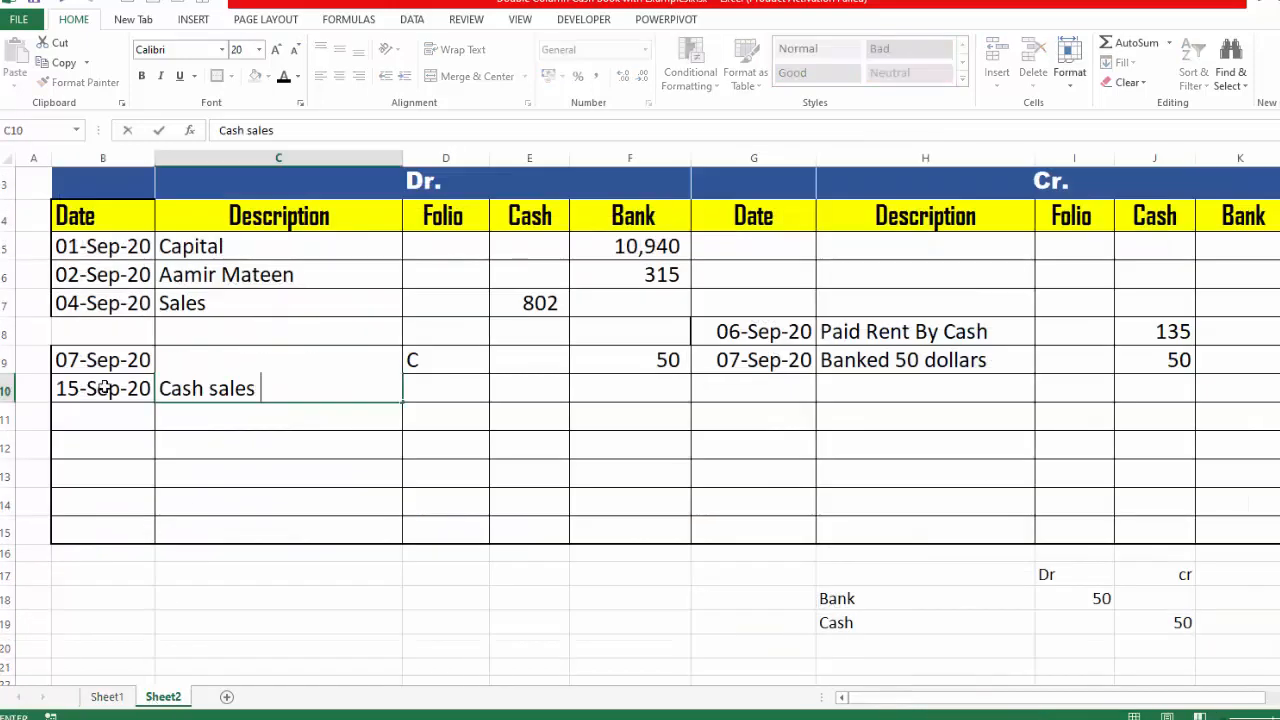
pyautogui.write('direct intio Bank A/c')
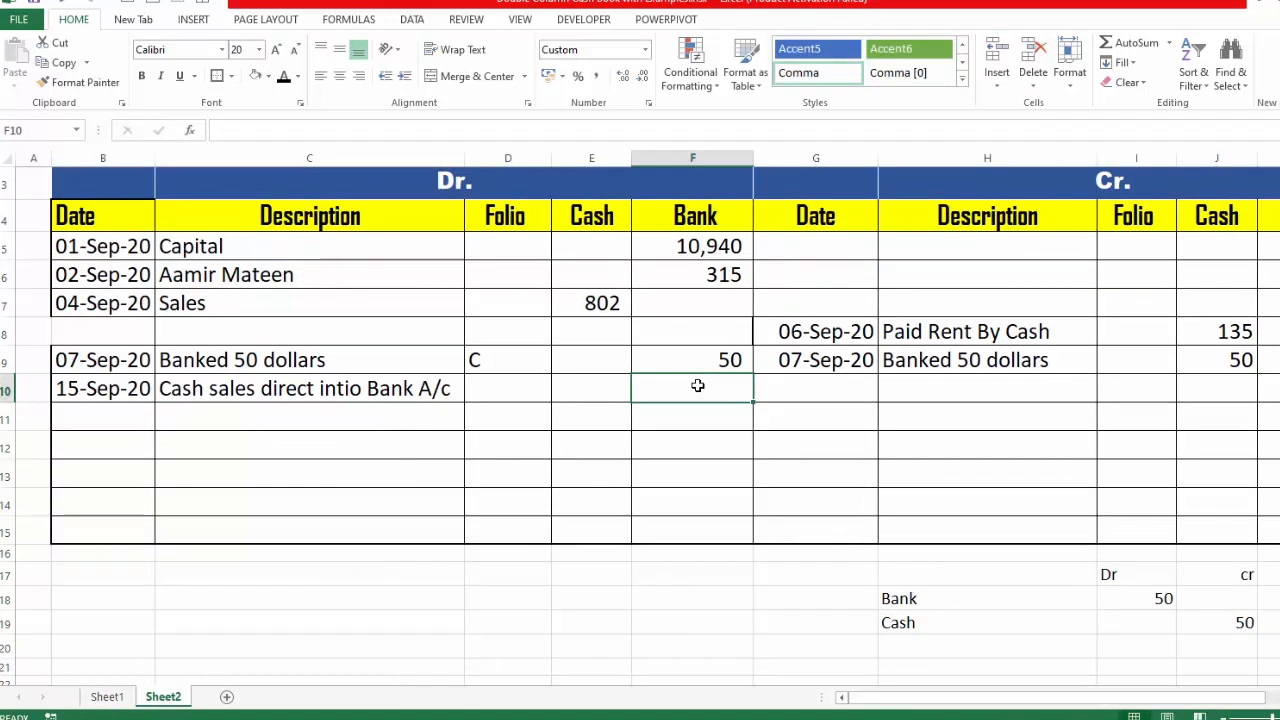
# - Enter 490 in the debit Bank column of the 15-Sep-20 row and replace its description with Sale
pyautogui.write('490')
pyautogui.click(370, 389)
pyautogui.write('S')
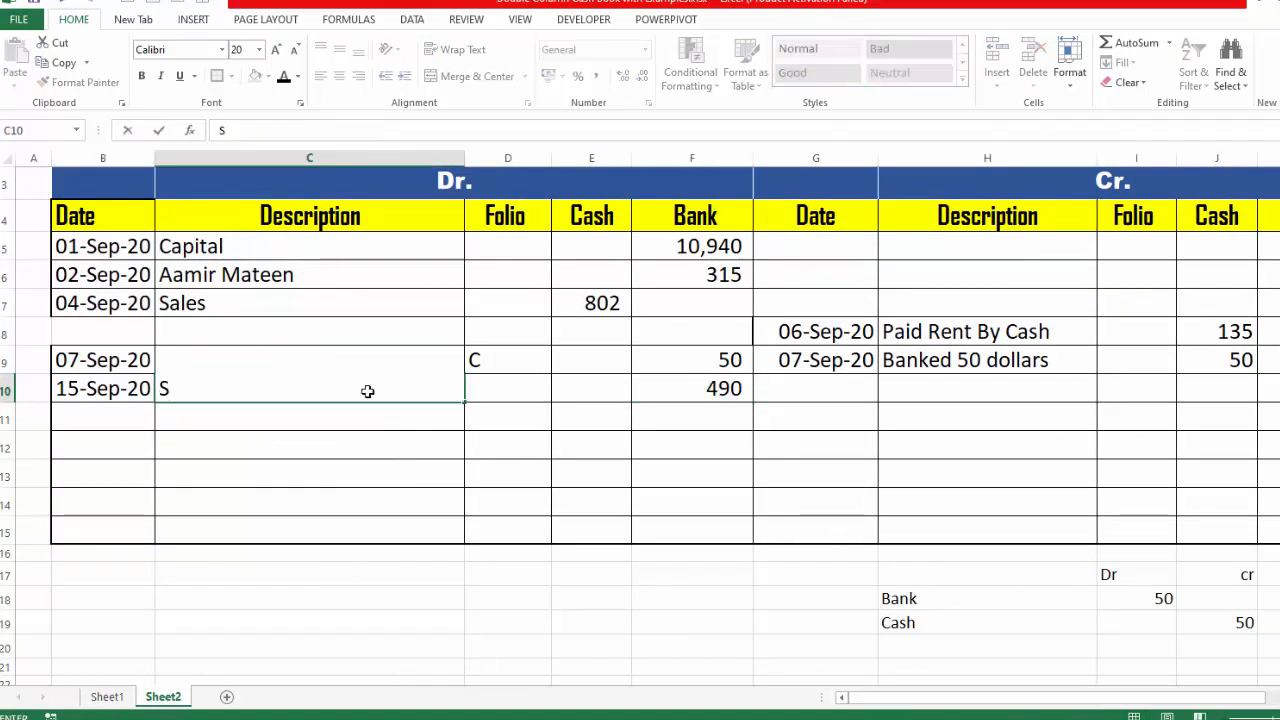
pyautogui.write('ale')
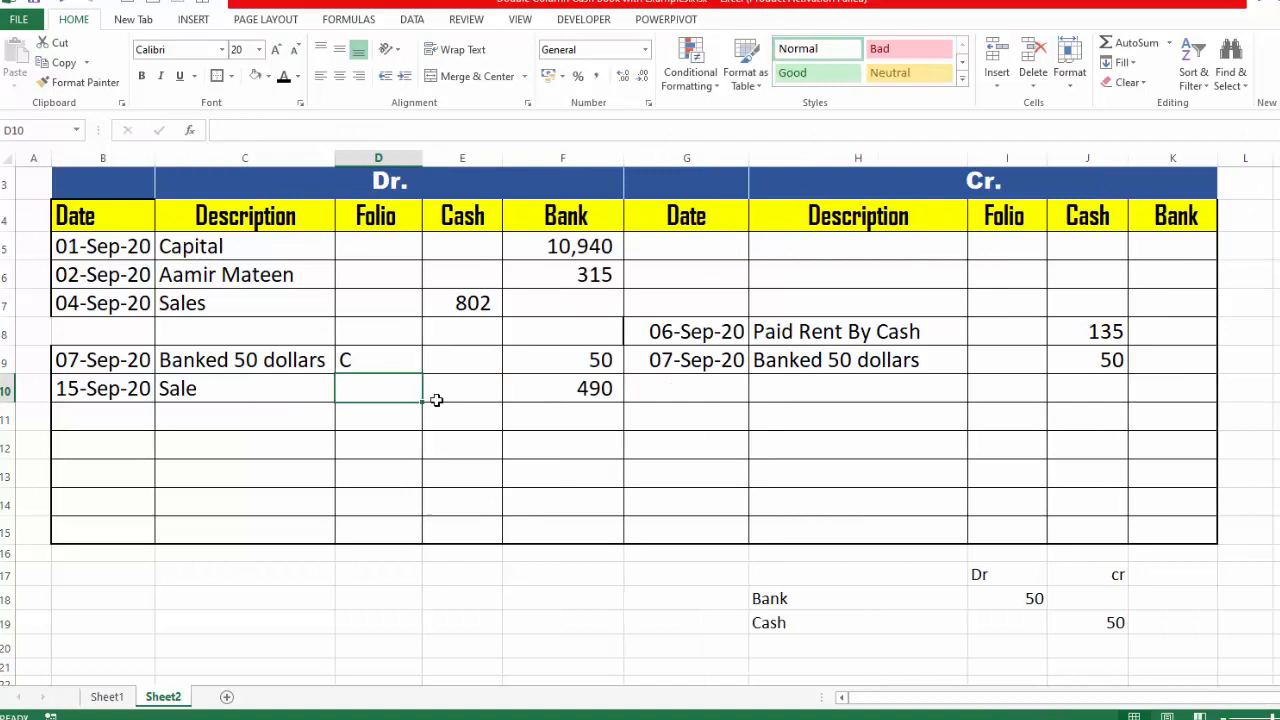
pyautogui.scroll(1, 460, 557)
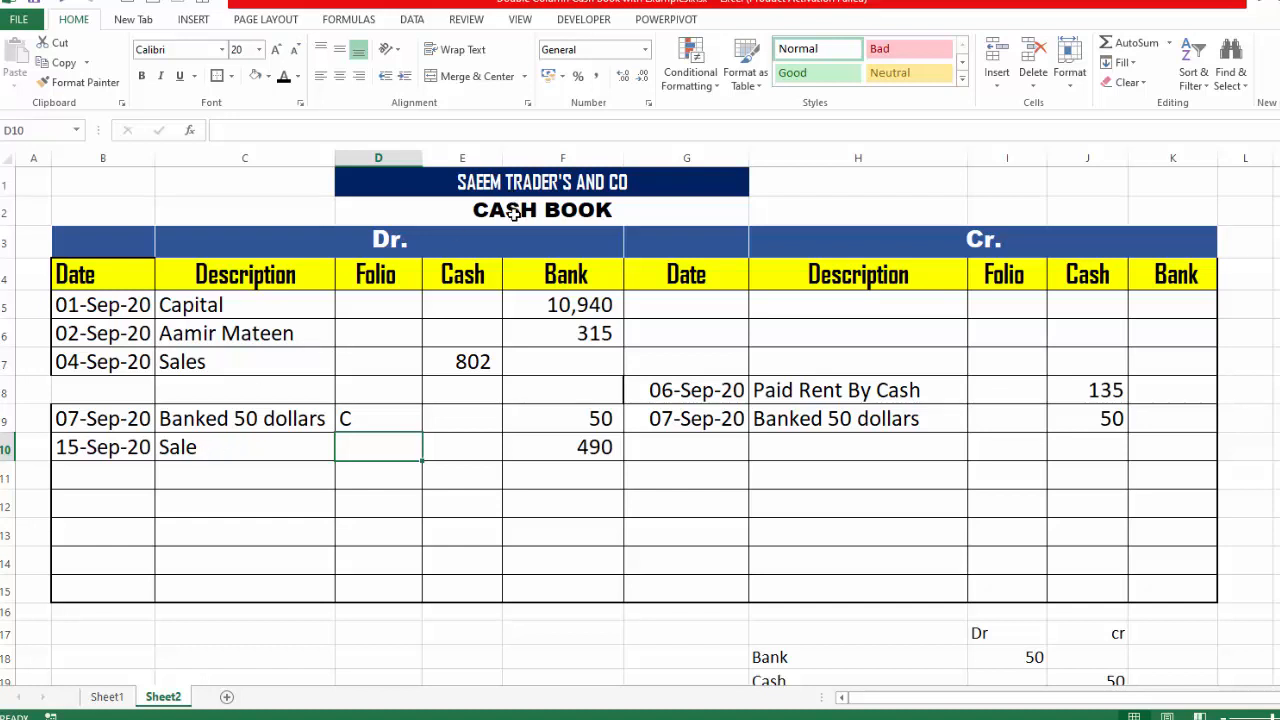
pyautogui.click(236, 451)
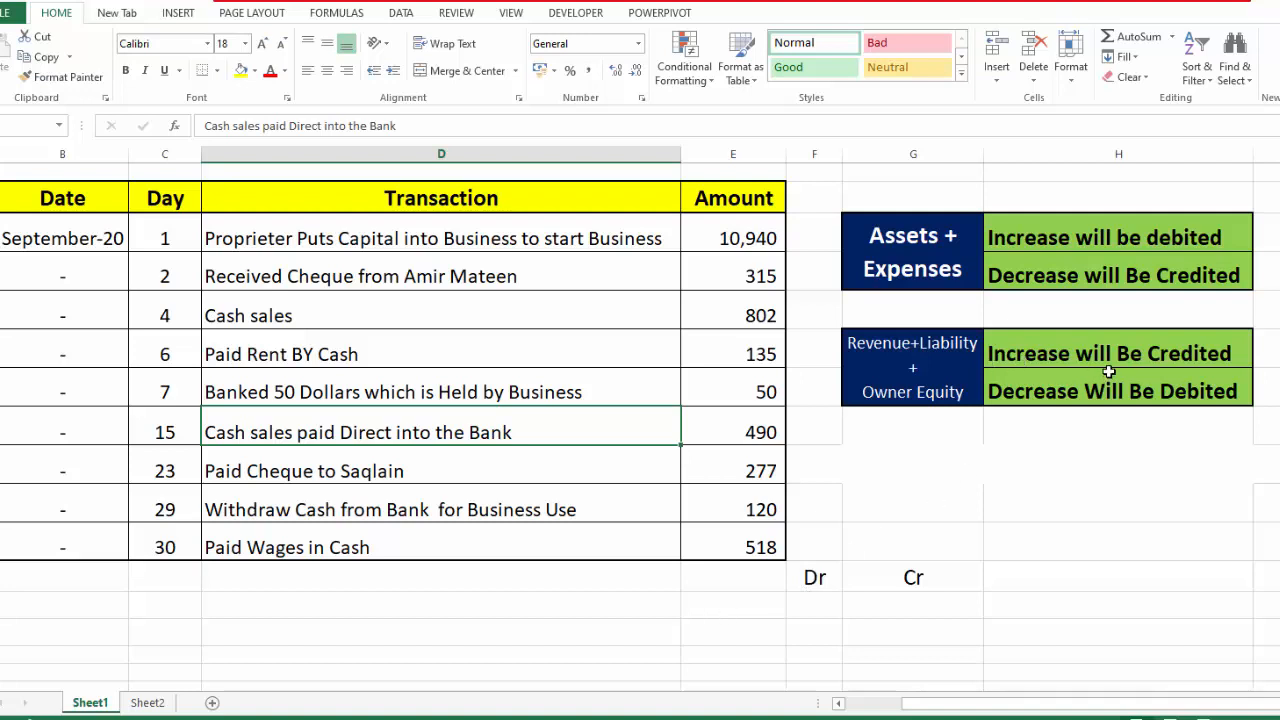
# - Draft the day 23 cheque entry on Sheet1, payee 277 Dr and Bank 277 Cr, and post it to Sheet2's credit Bank column dated 23-Sep-20
pyautogui.click(735, 606)
pyautogui.write('Saqlain')
pyautogui.press('Return')
pyautogui.write('Bank')
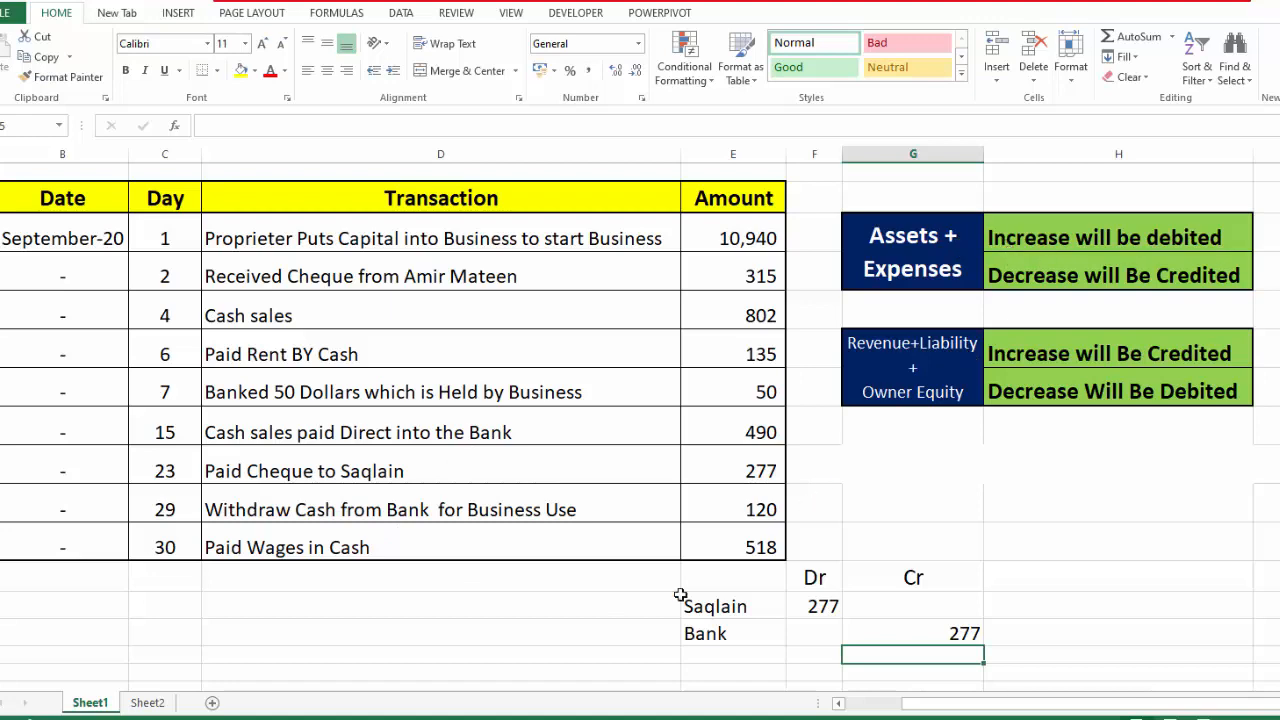
pyautogui.scroll(1, 943, 450)
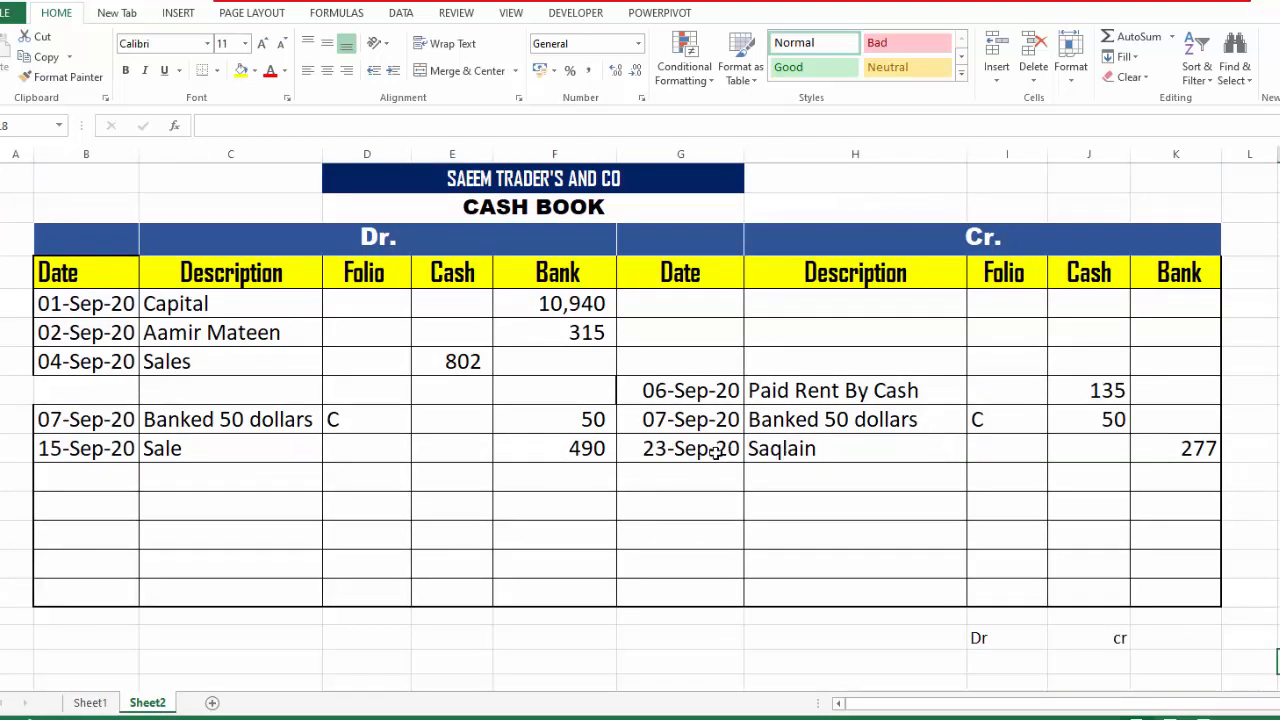
pyautogui.click(845, 451)
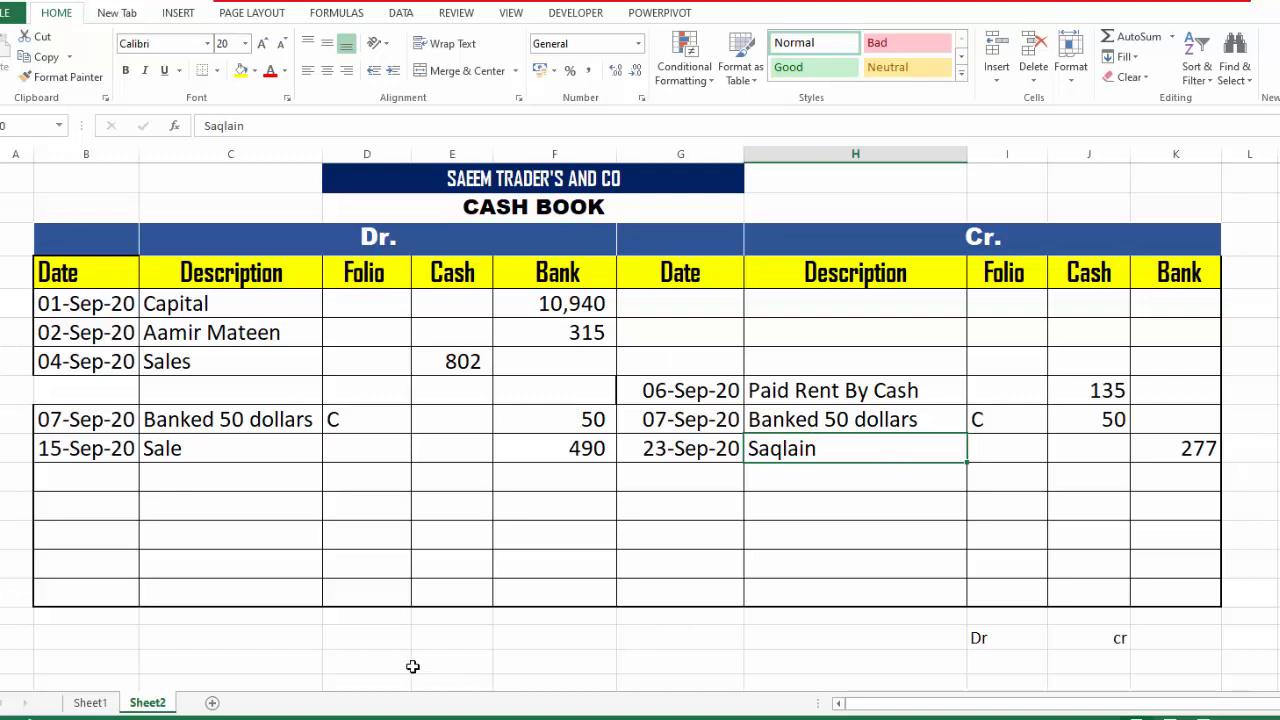
# - Draft the day 29 cash withdrawal entry below Sheet1's transaction list, with Cash 120 under Dr and Bank 120 under Cr
pyautogui.click(90, 702)
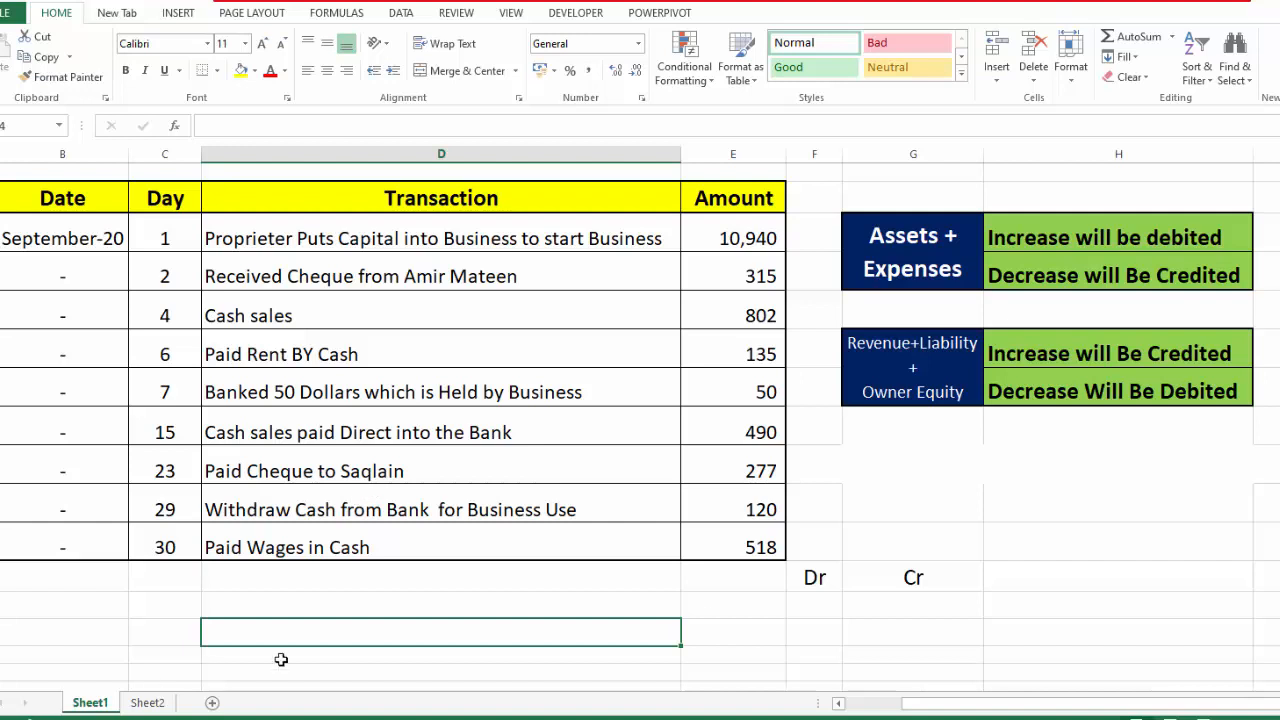
pyautogui.click(737, 615)
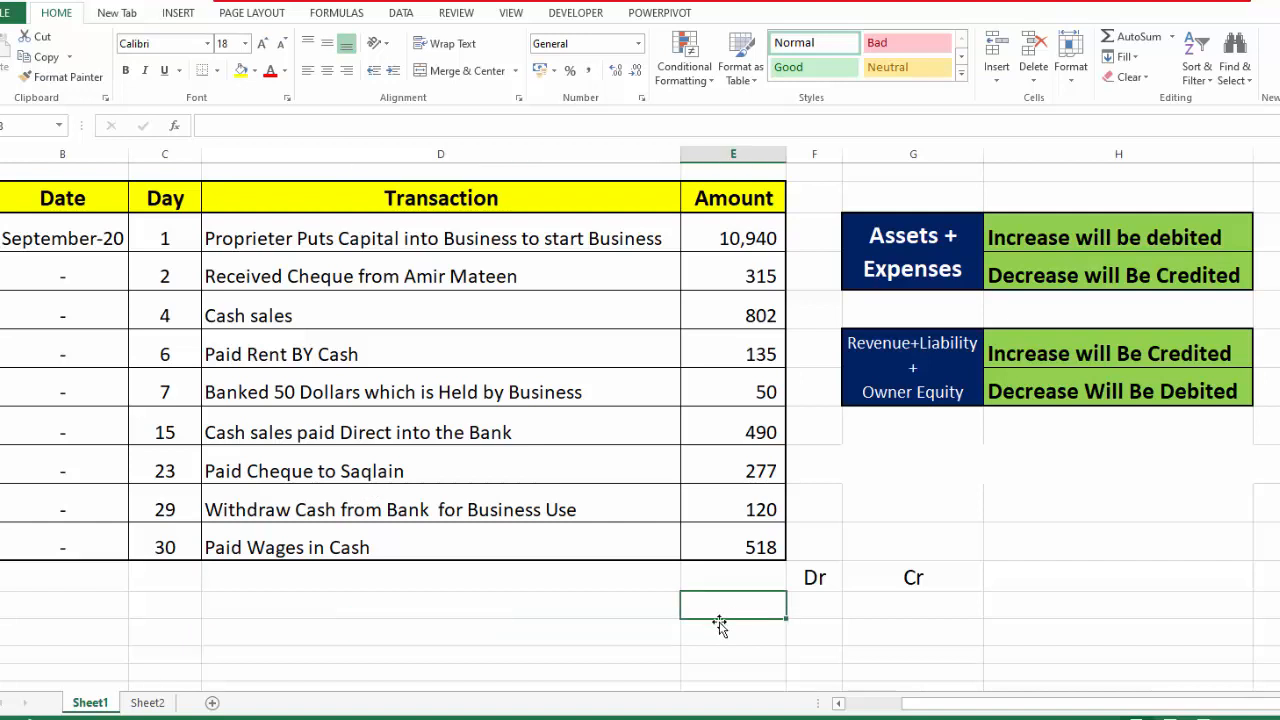
pyautogui.write('Cash')
pyautogui.press('Return')
pyautogui.write('Bank')
pyautogui.press('Tab')
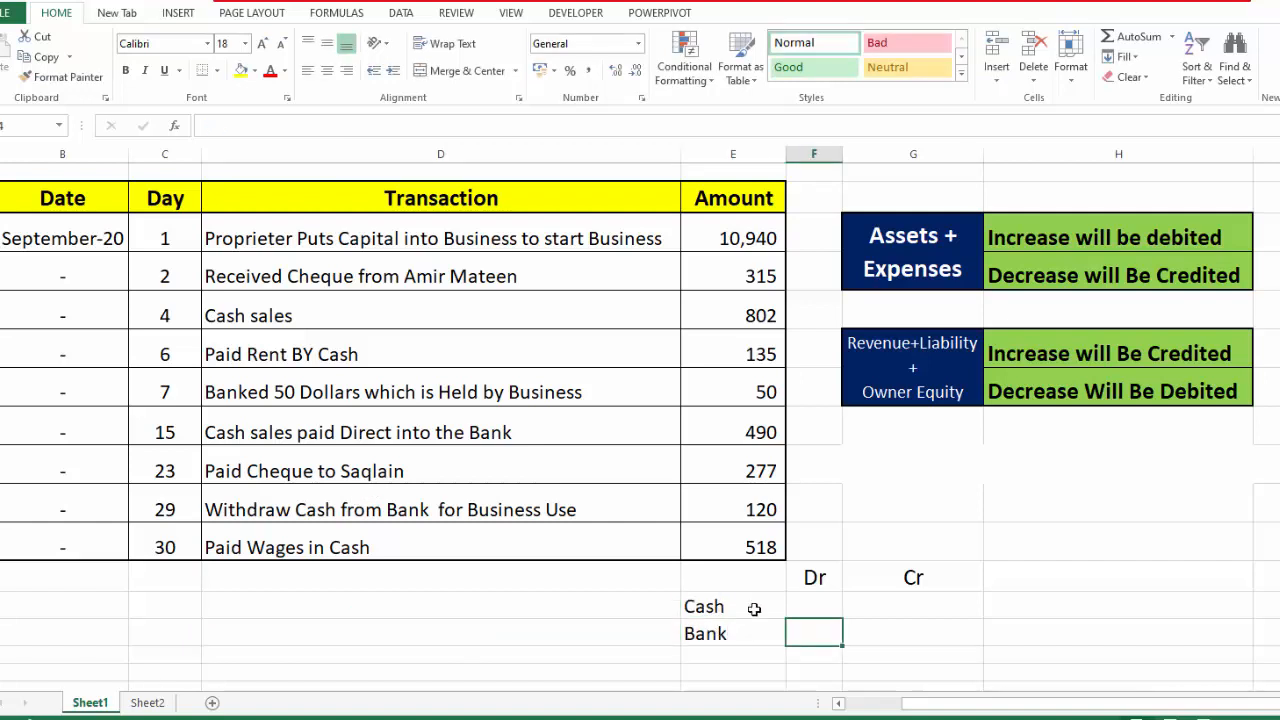
pyautogui.click(809, 607)
pyautogui.write('120')
pyautogui.click(915, 629)
pyautogui.write('12')
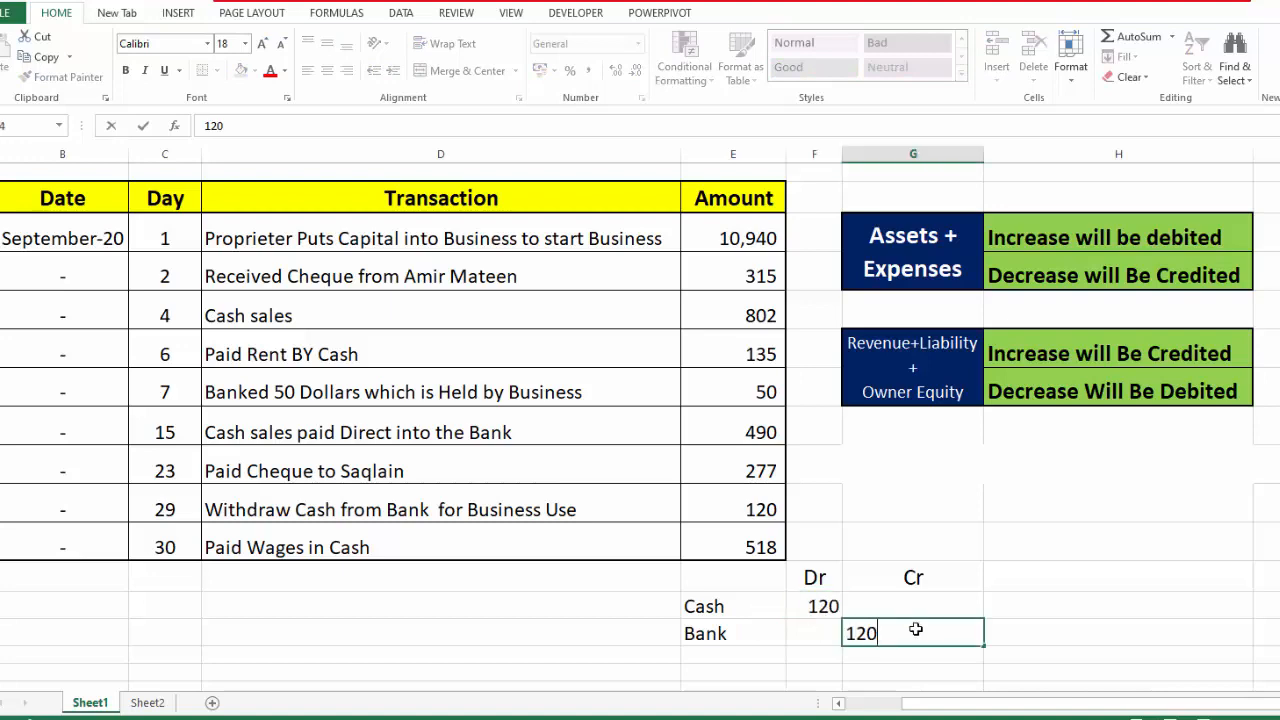
pyautogui.press('Return')
# - Add a credit entry on Sheet2 dated 29-Sep-20 with the description Bank and folio C
pyautogui.click(165, 700)
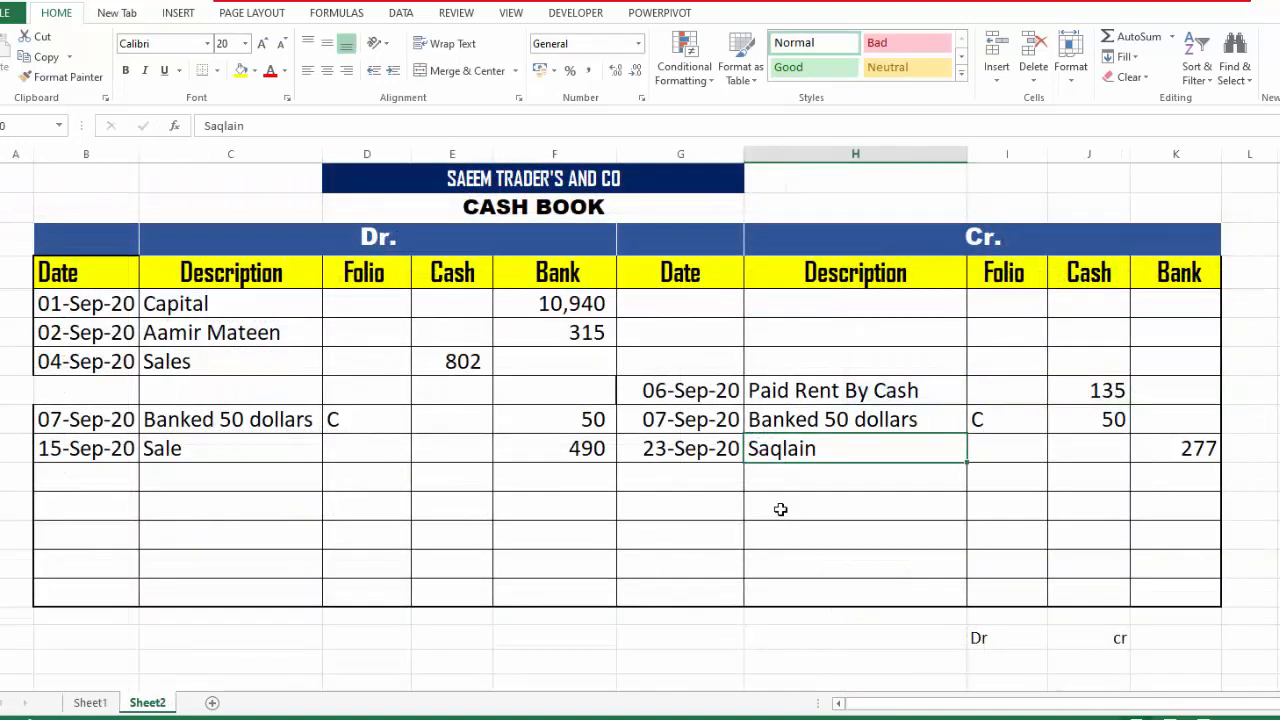
pyautogui.click(90, 703)
pyautogui.click(152, 704)
pyautogui.click(664, 478)
pyautogui.write('29')
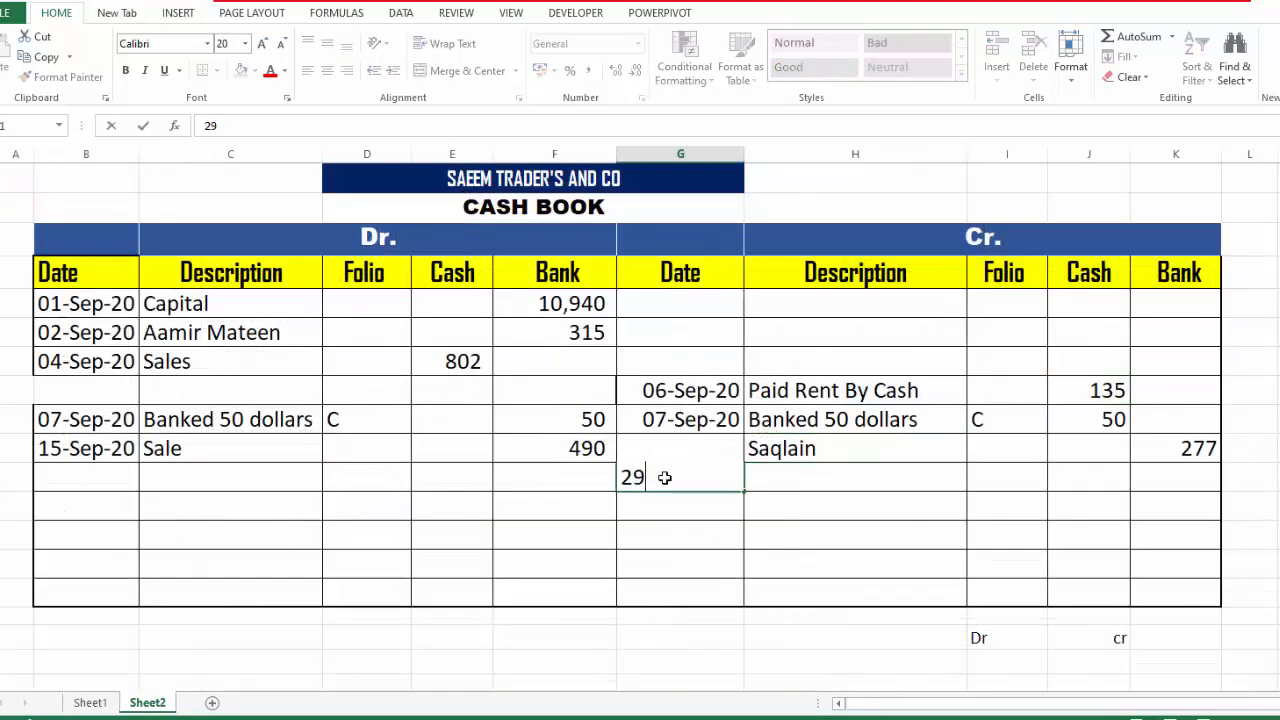
pyautogui.write('/09/2020')
pyautogui.hotkey('ctrl', 'Return')
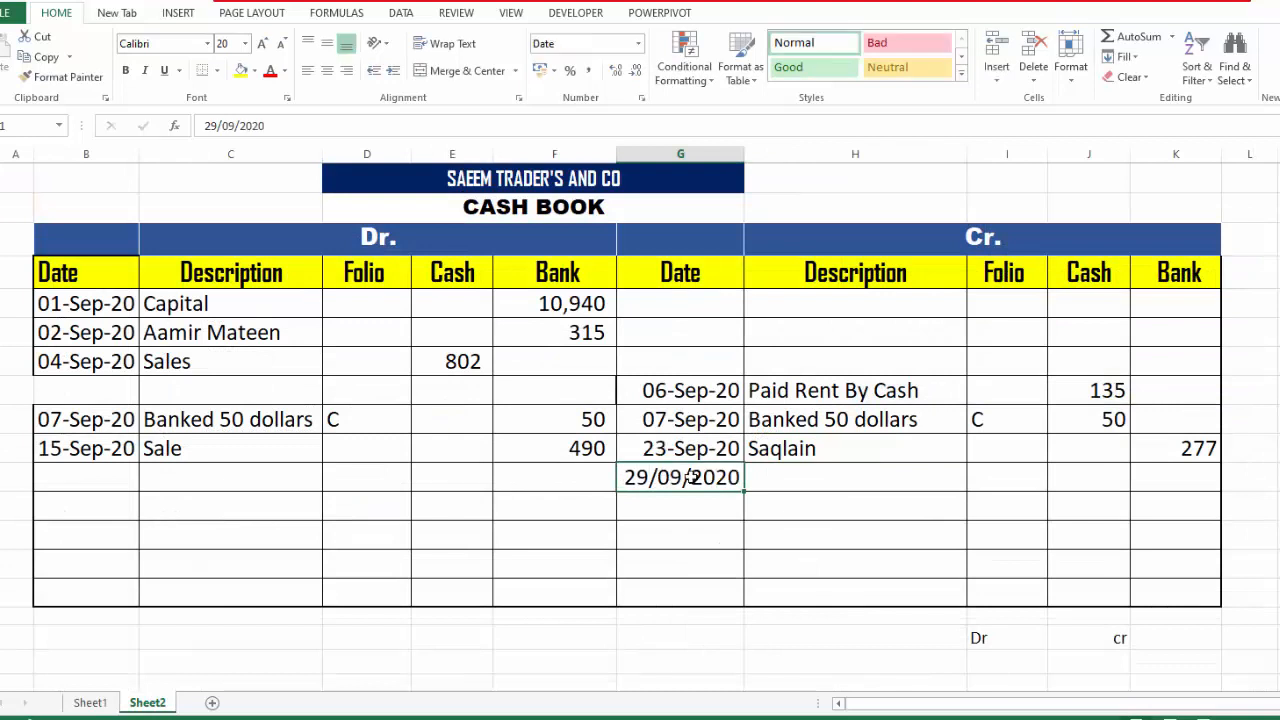
pyautogui.click(792, 480)
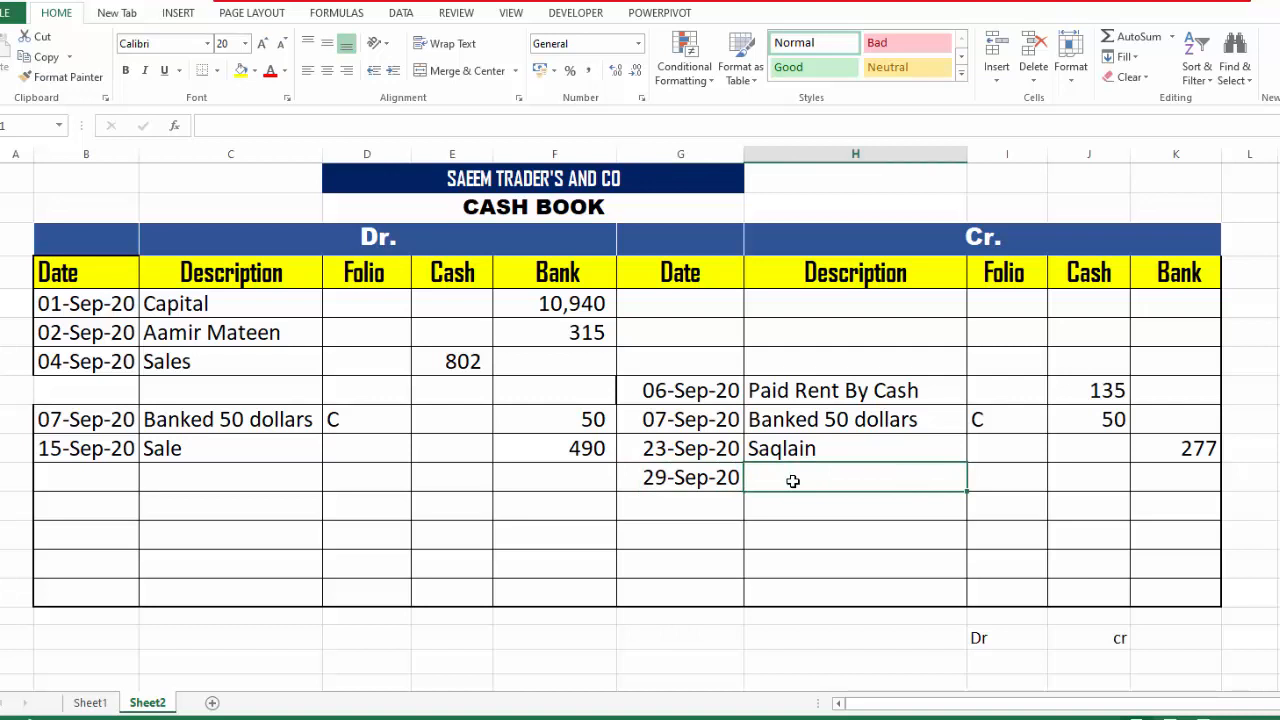
pyautogui.write('C')
pyautogui.press('BackSpace')
pyautogui.press('BackSpace')
pyautogui.write('Bank')
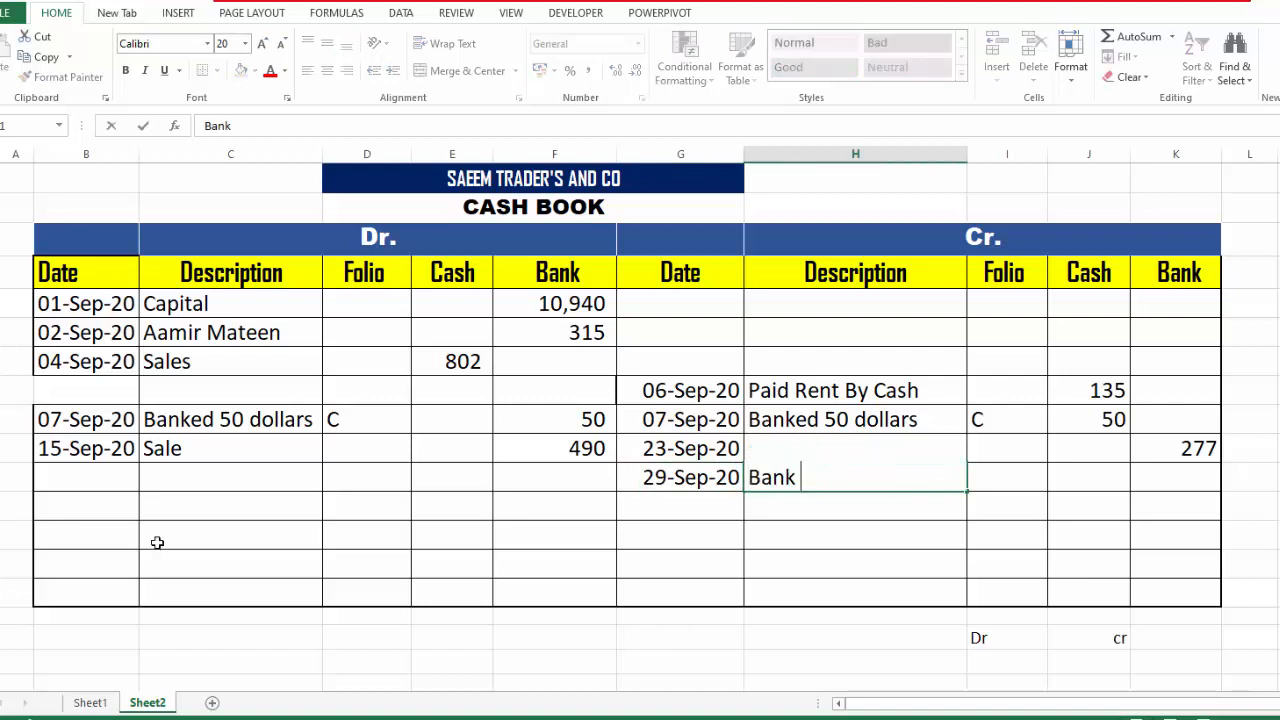
pyautogui.click(1010, 469)
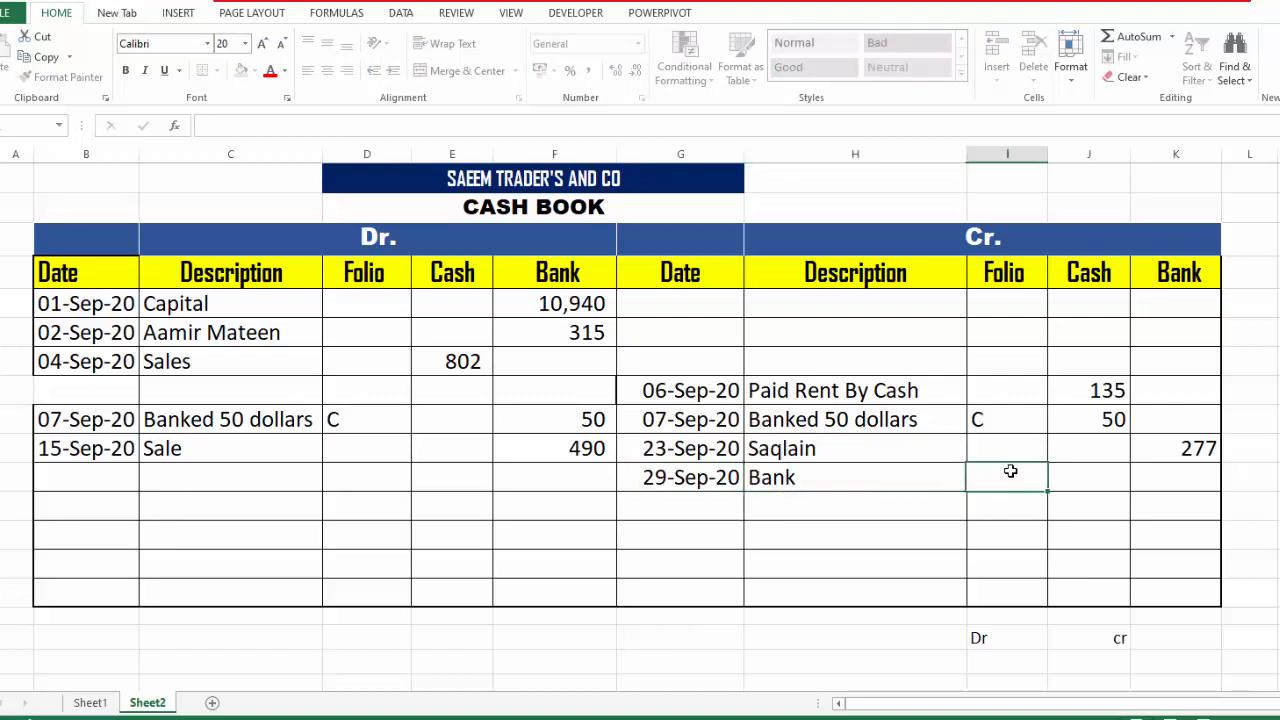
pyautogui.write('C')
# - Add the matching debit entry dated 29-Sep-20 with the description Cash, folio C and 120 in the Cash column
pyautogui.click(126, 475)
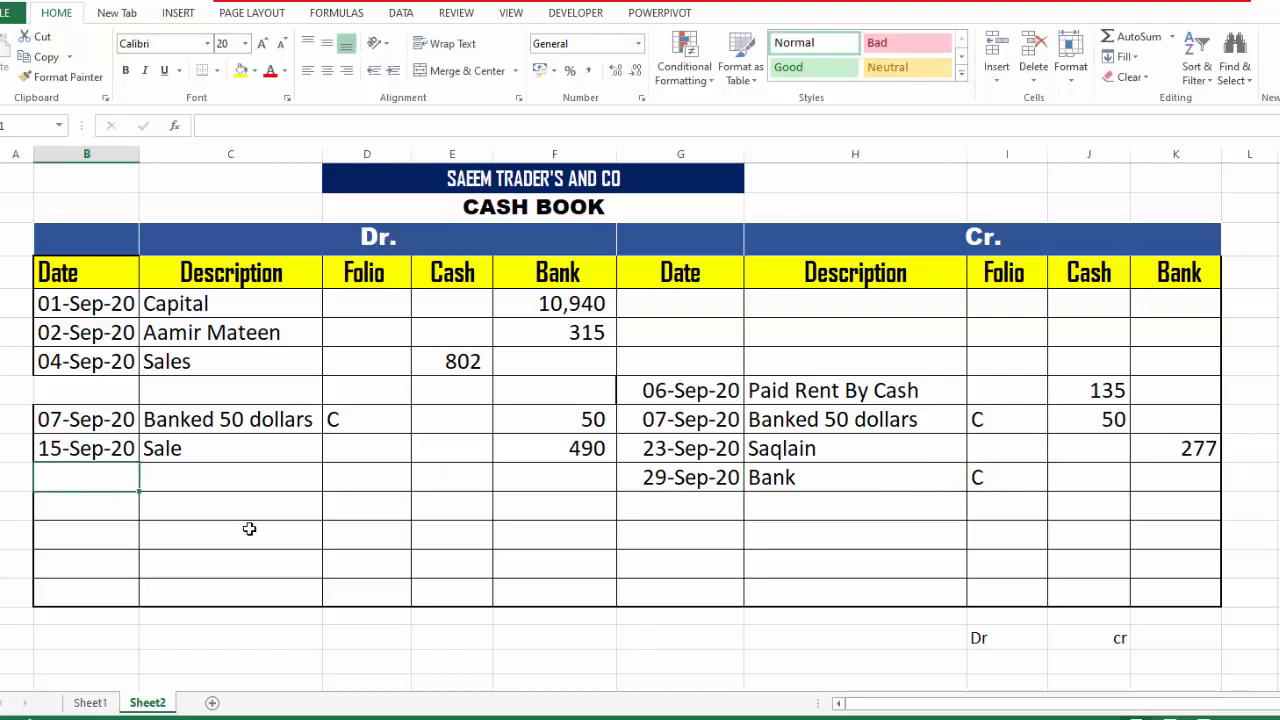
pyautogui.write('29-Sep-20')
pyautogui.click(173, 482)
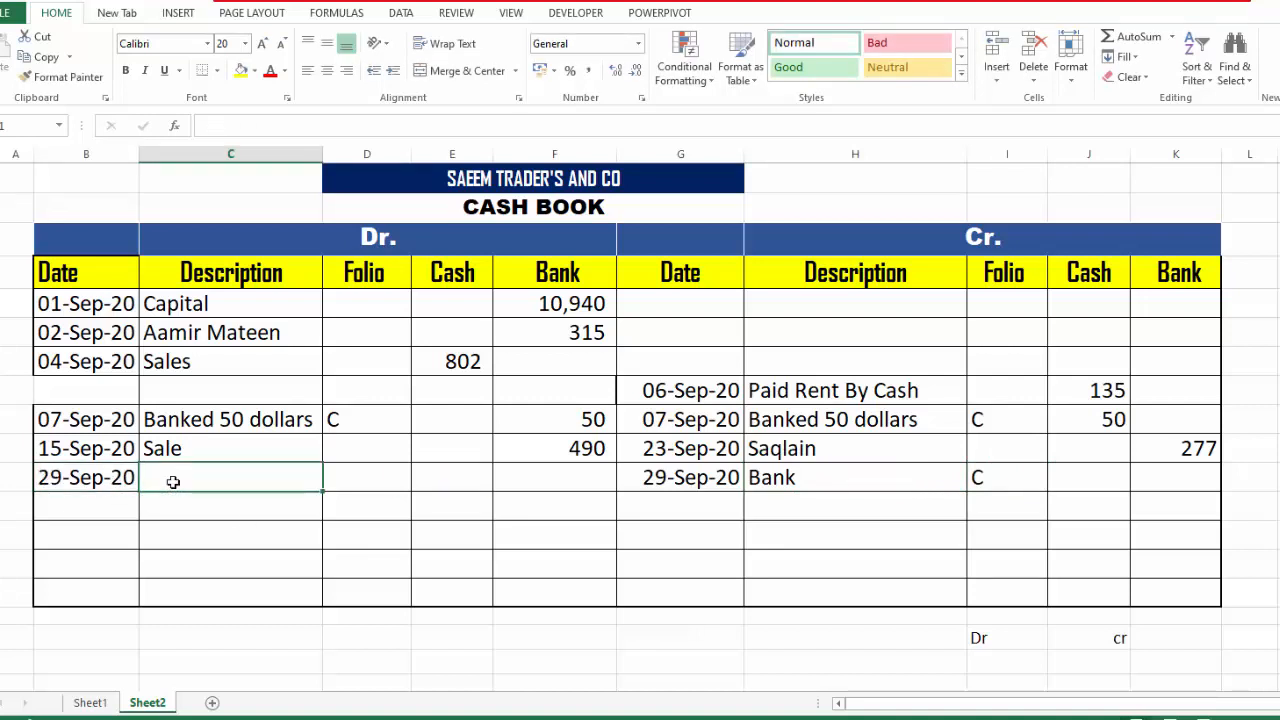
pyautogui.write('Cash')
pyautogui.press('Tab')
pyautogui.write('C')
pyautogui.press('Tab')
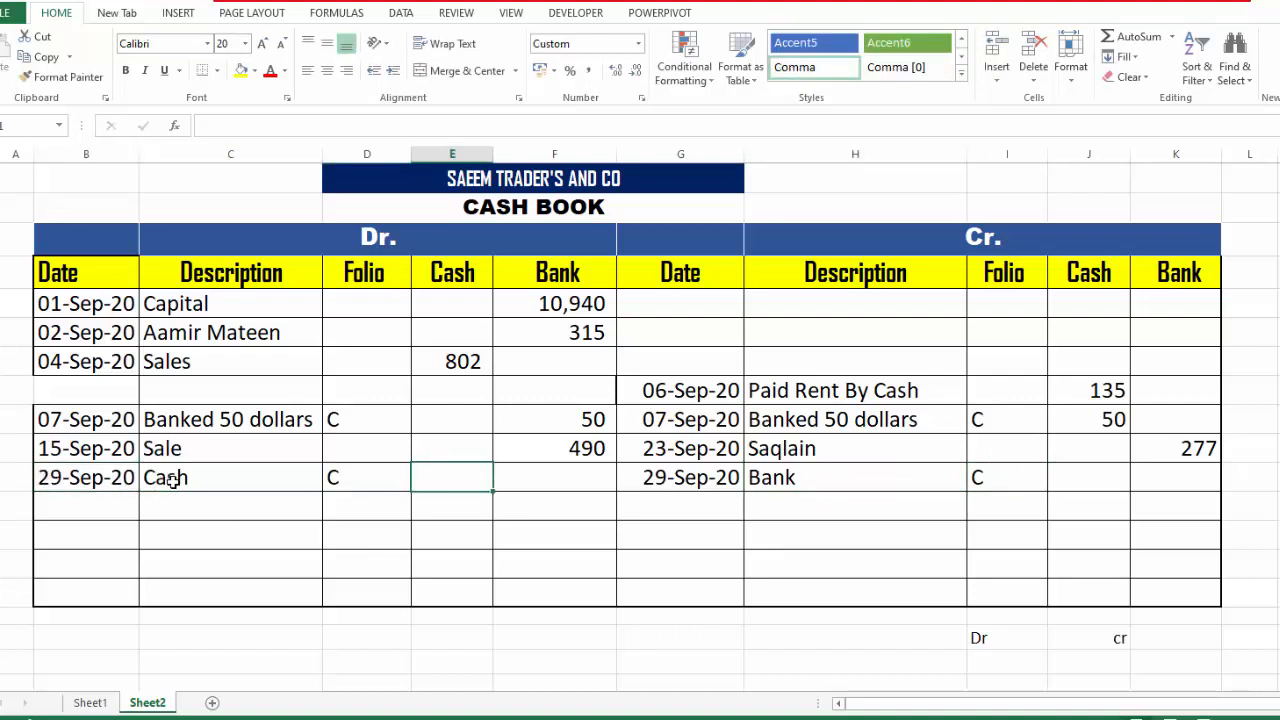
pyautogui.write('120')
pyautogui.press('Tab')
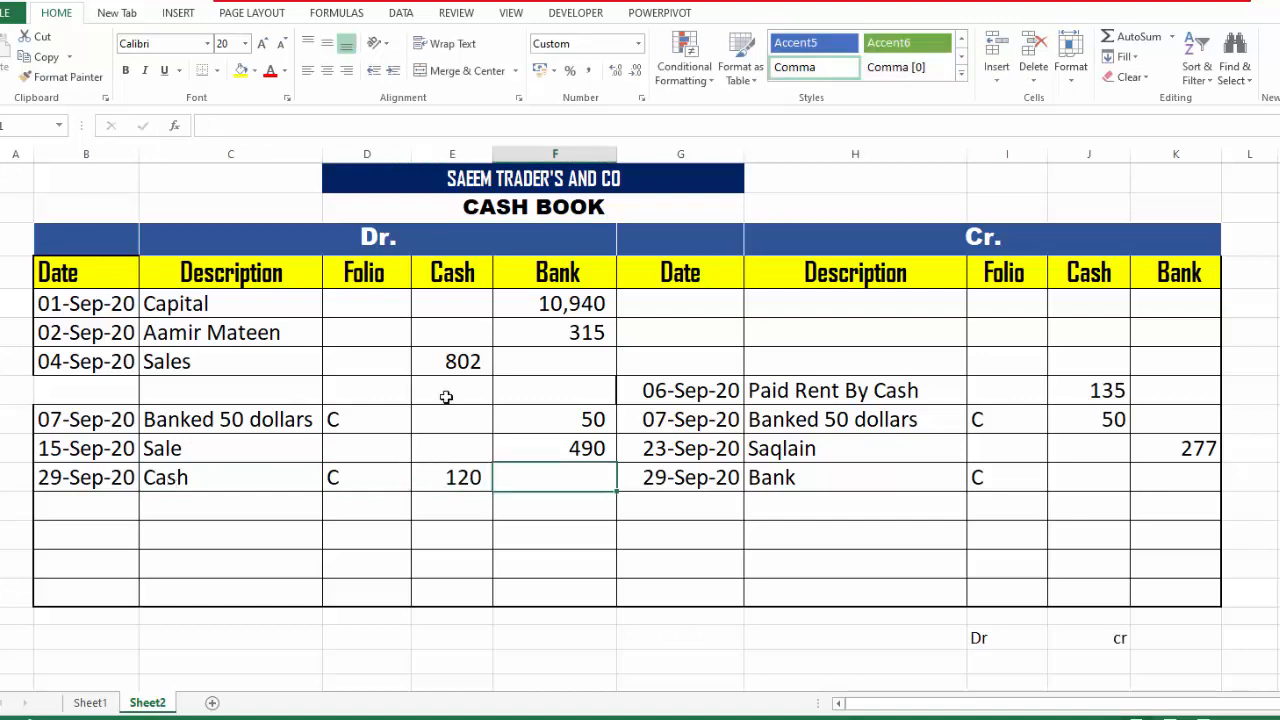
# - Enter 120 in the credit Bank column of the 29-Sep-20 row
pyautogui.click(1180, 480)
pyautogui.write('120')
pyautogui.press('Return')
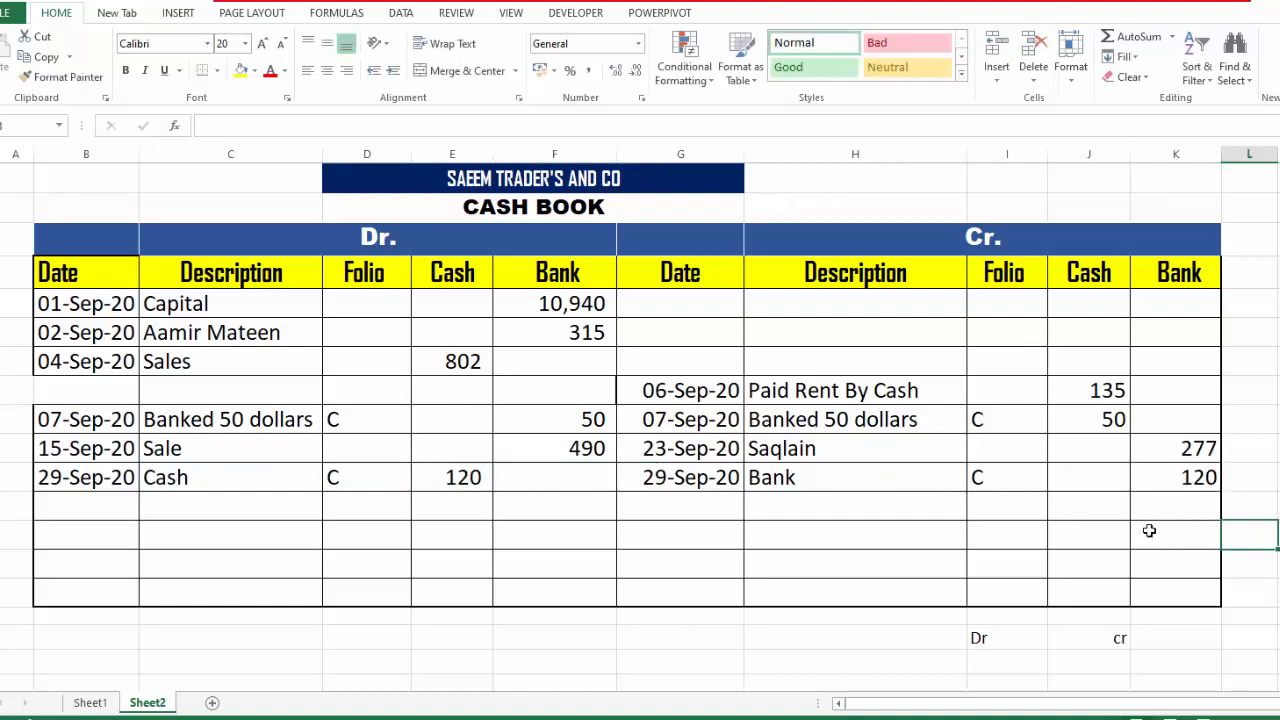
# - Draft the day 30 wages entry below Sheet1's transaction list, with Expense 518 under Dr and Cash 518 under Cr
pyautogui.hotkey('ctrl', 'pageup')
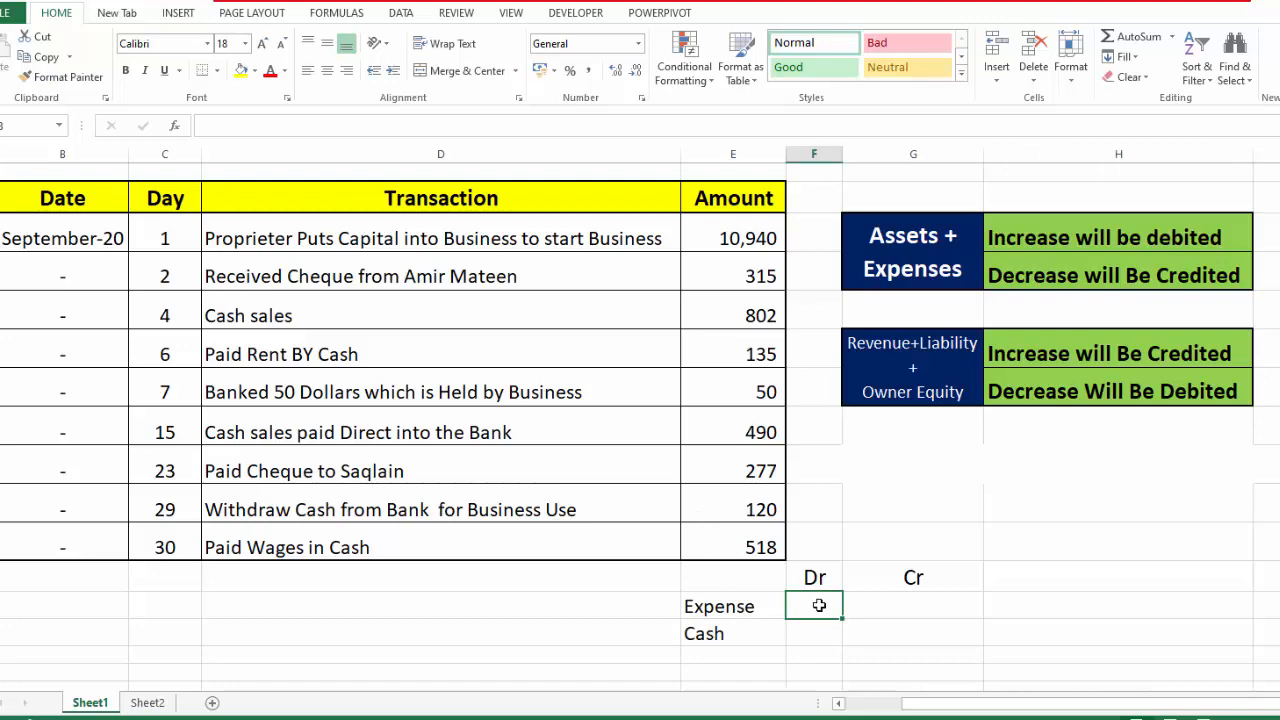
pyautogui.write('51')
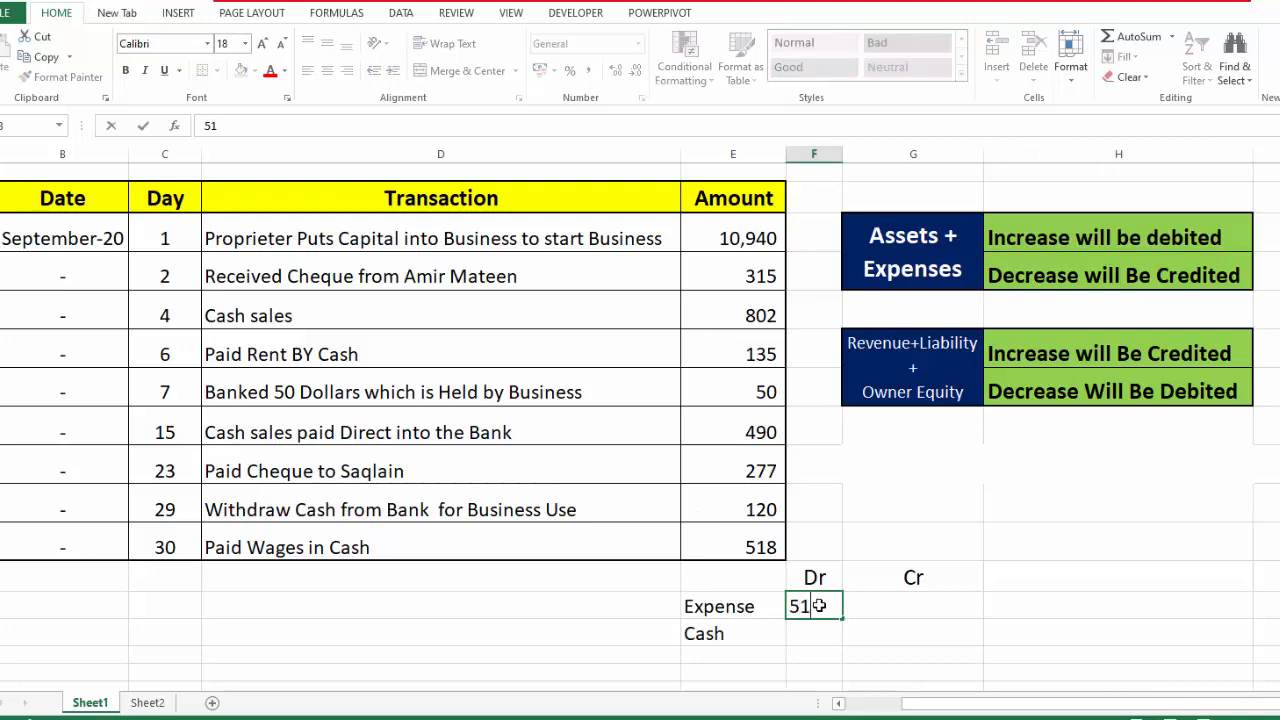
pyautogui.write('8')
pyautogui.click(905, 630)
pyautogui.write('518')
pyautogui.press('Return')
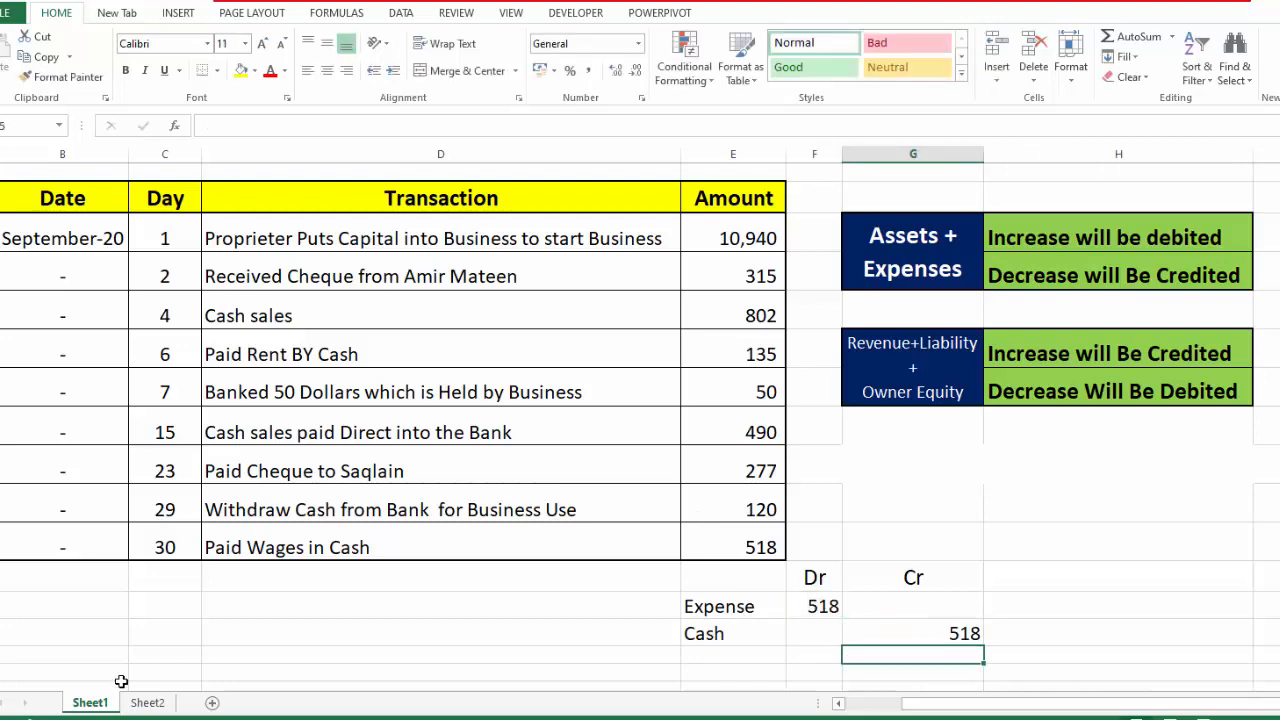
# - Post the wages payment on Sheet2's credit side, dated 30-Sep-20, with the description Wages and 518 in the Cash column
pyautogui.click(147, 703)
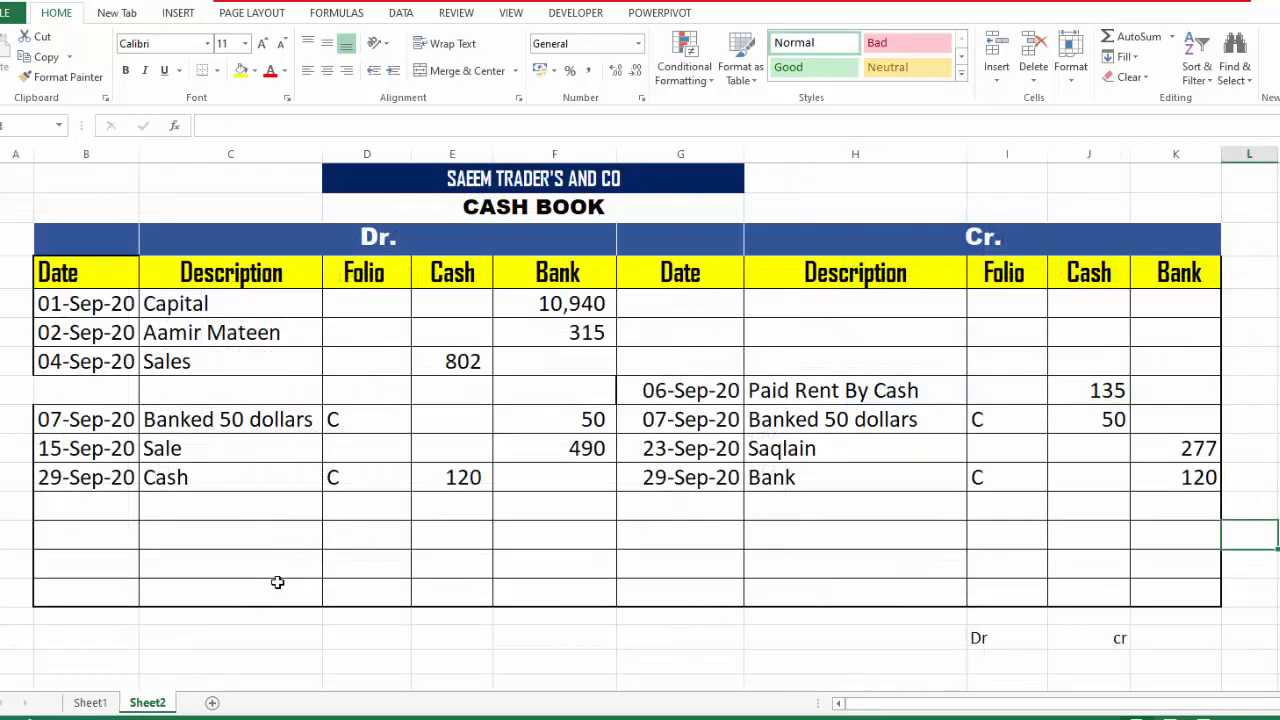
pyautogui.click(851, 514)
pyautogui.doubleClick(851, 514)
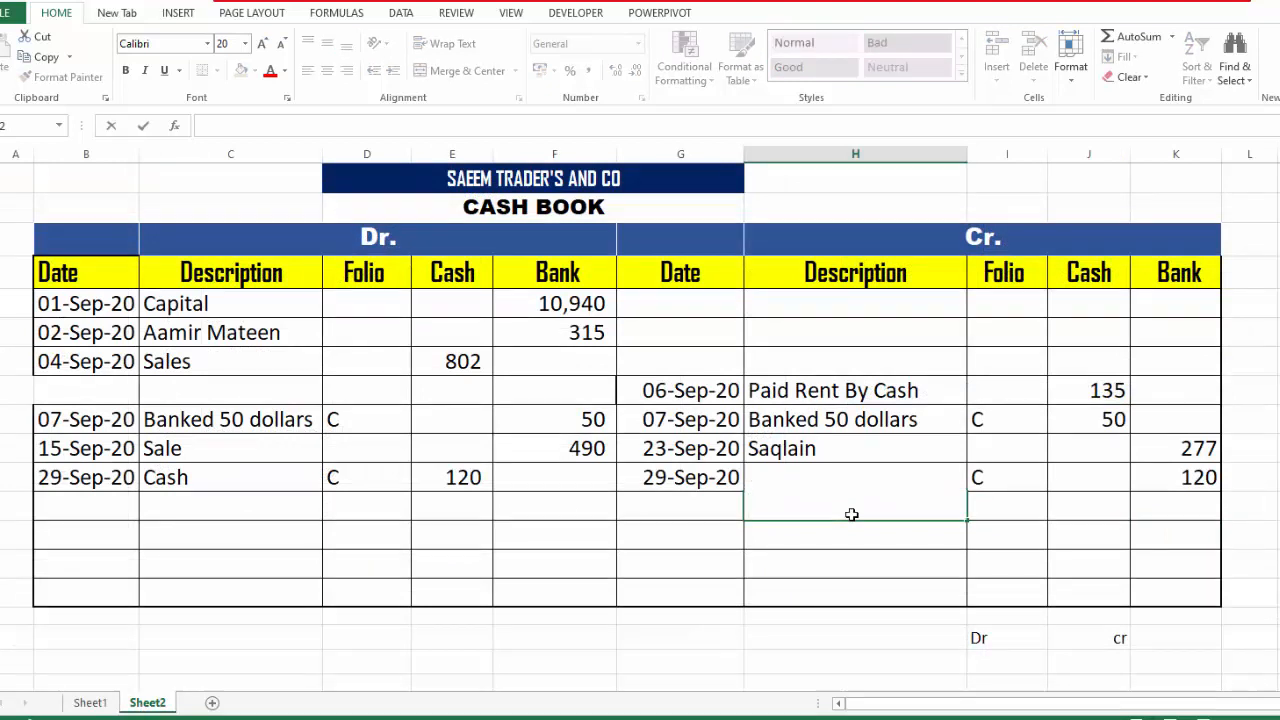
pyautogui.write('Wages')
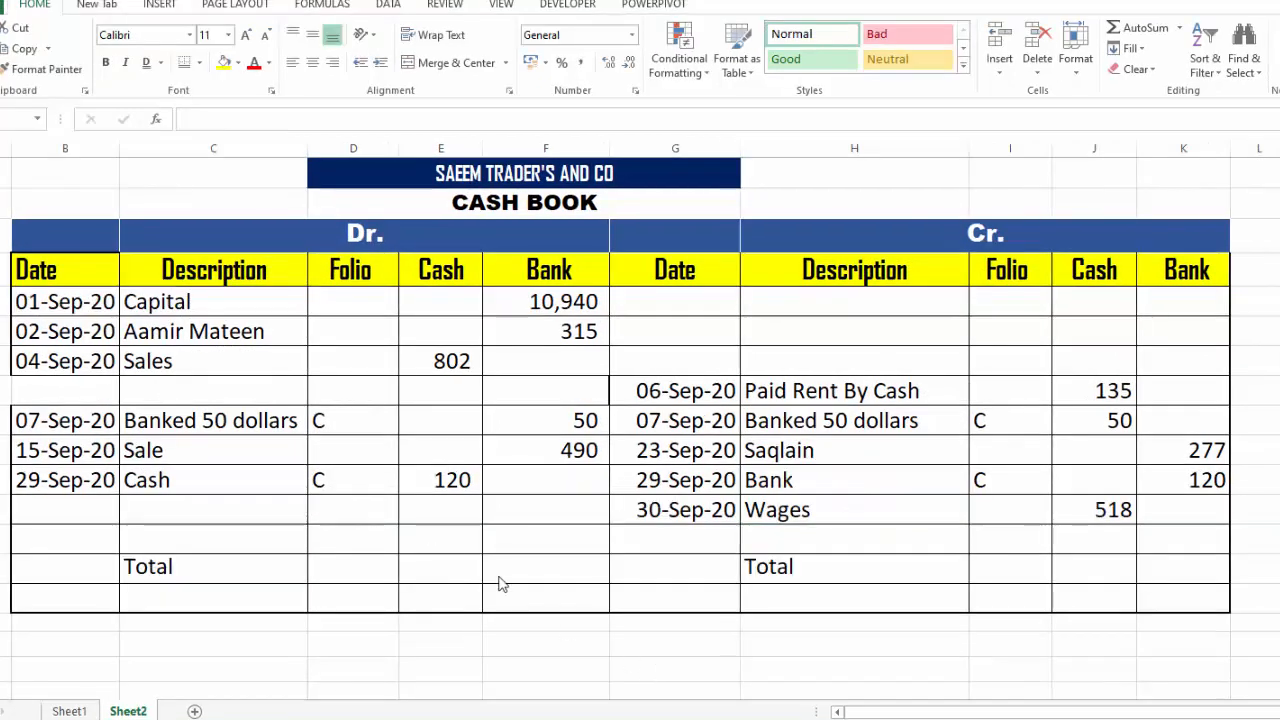
pyautogui.click(351, 566)
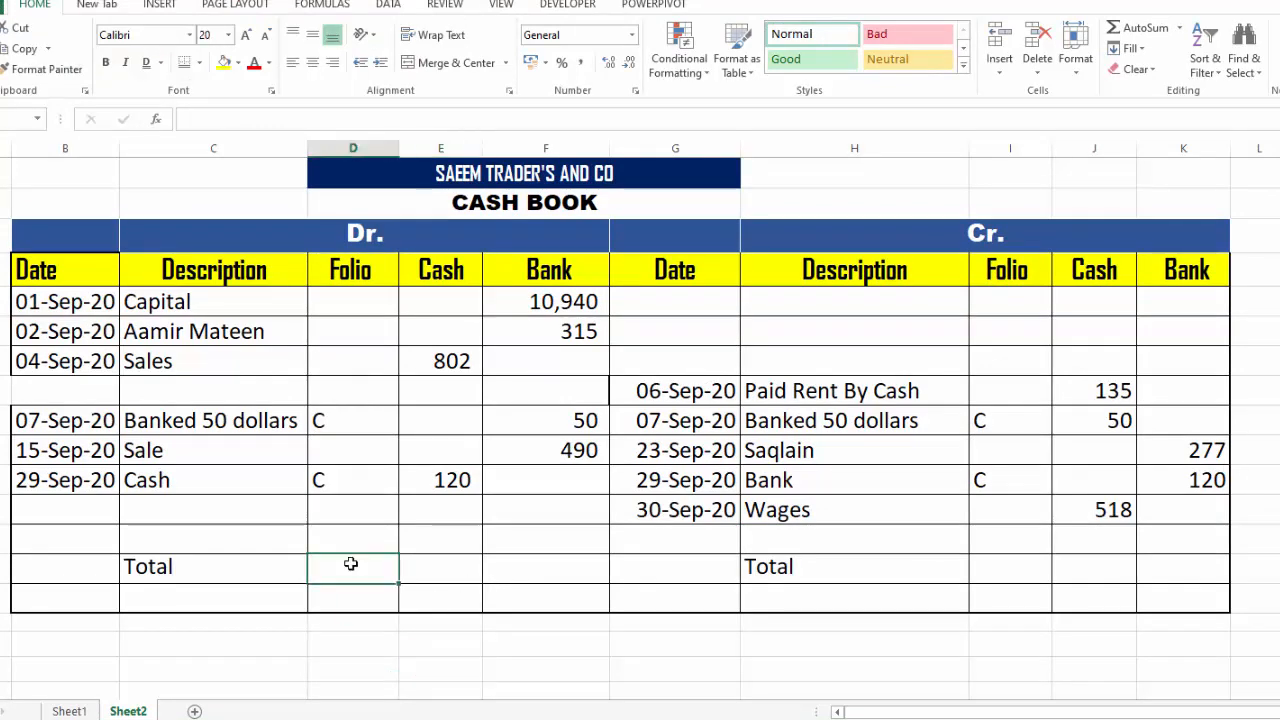
pyautogui.hotkey('alt', '=')
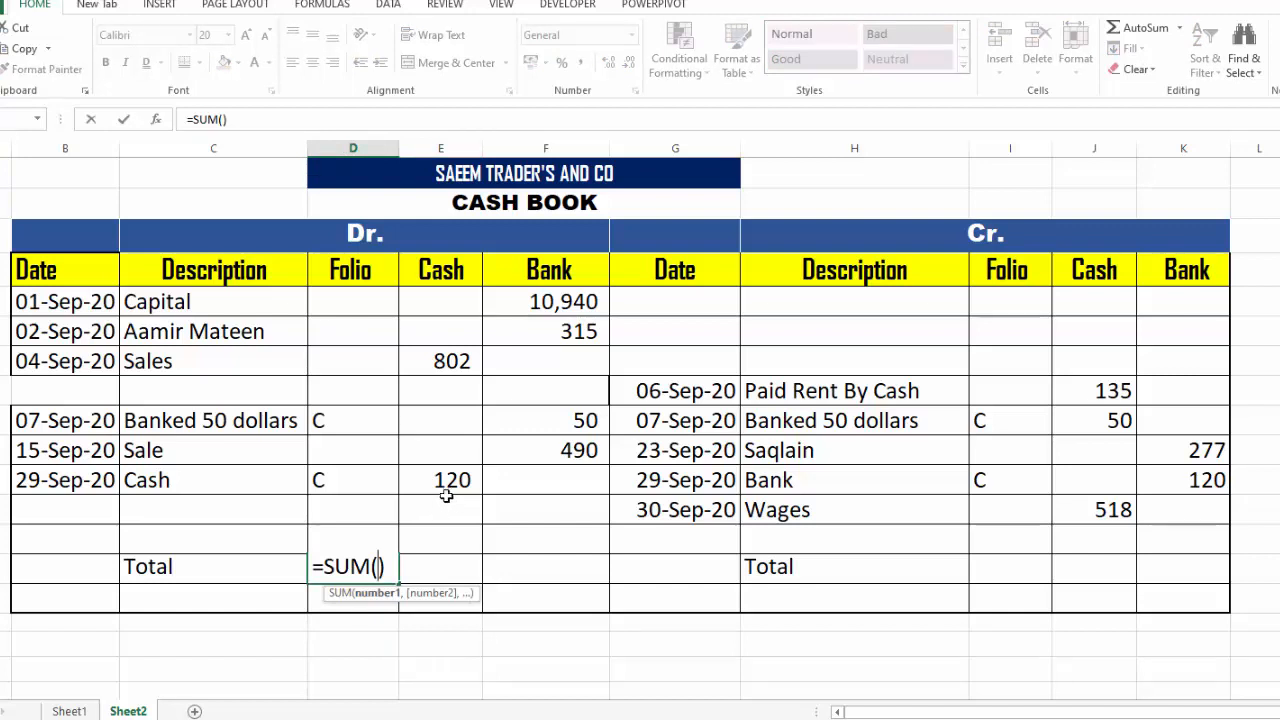
pyautogui.press('Escape')
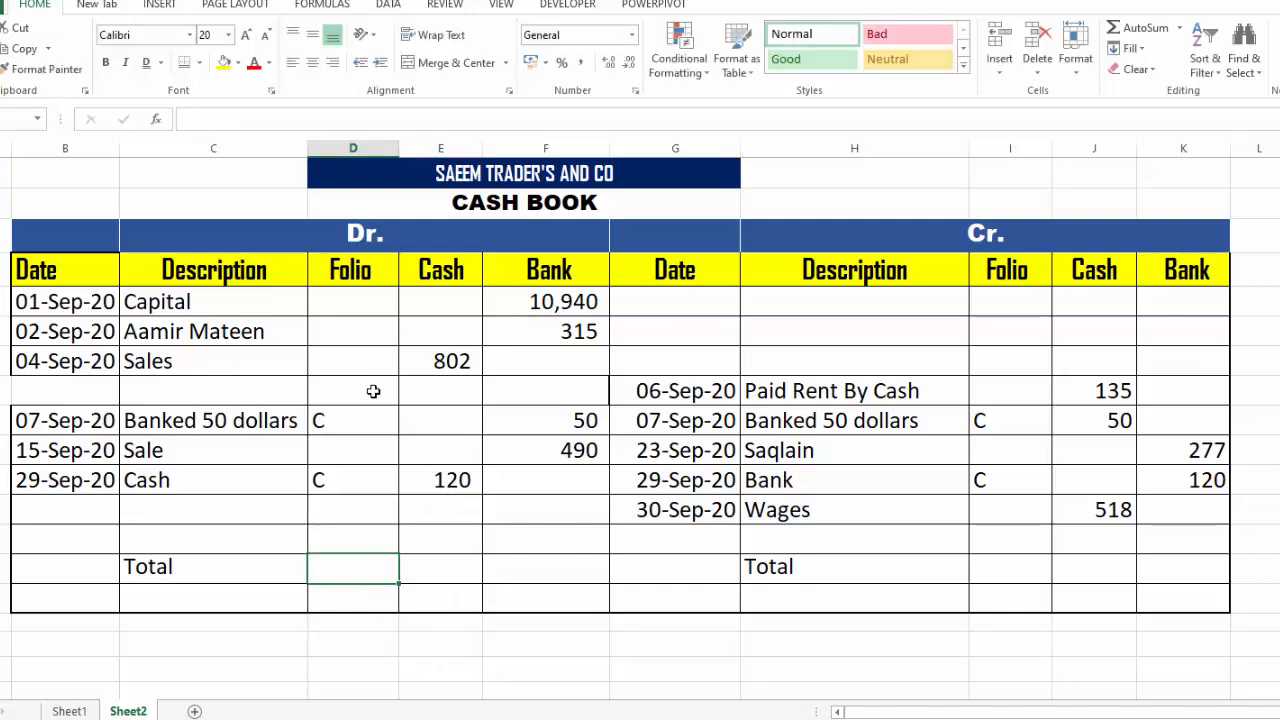
# - Total the debit Cash column in the Total row with a SUM over E5:E13
pyautogui.click(445, 573)
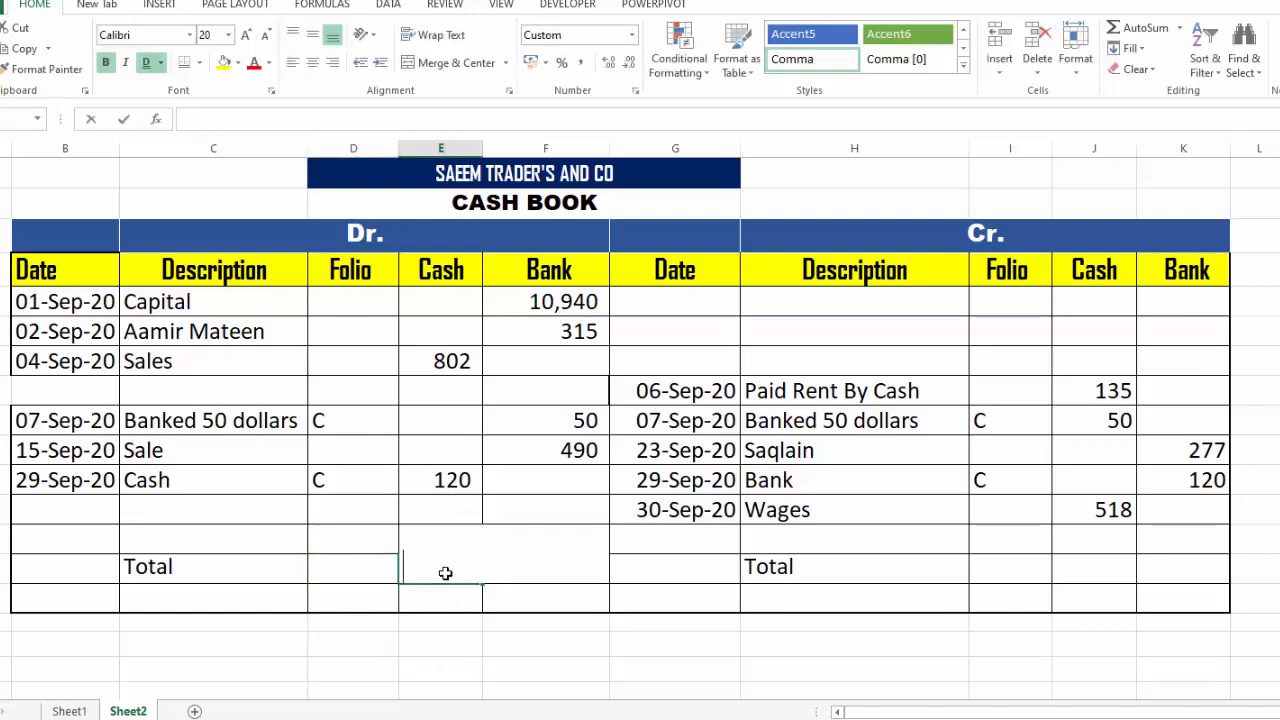
pyautogui.hotkey('alt', '=')
pyautogui.moveTo(466, 297); pyautogui.dragTo(456, 491)
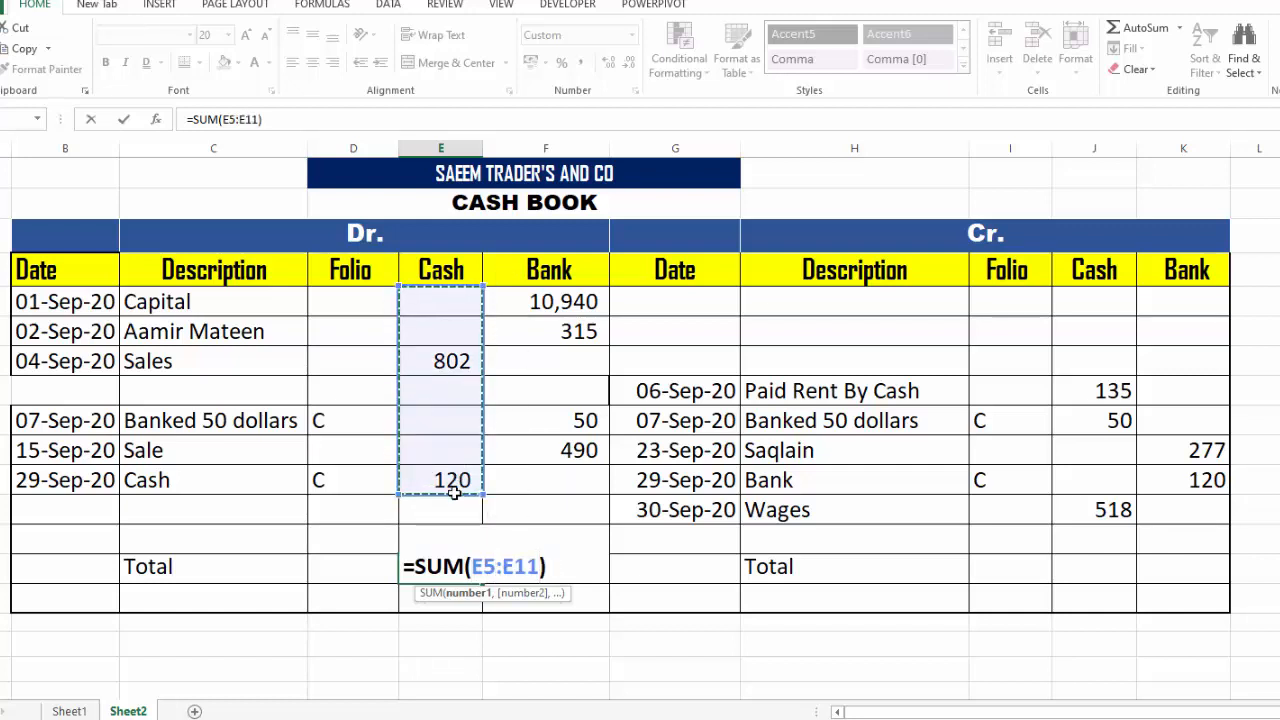
pyautogui.moveTo(437, 297); pyautogui.dragTo(451, 530)
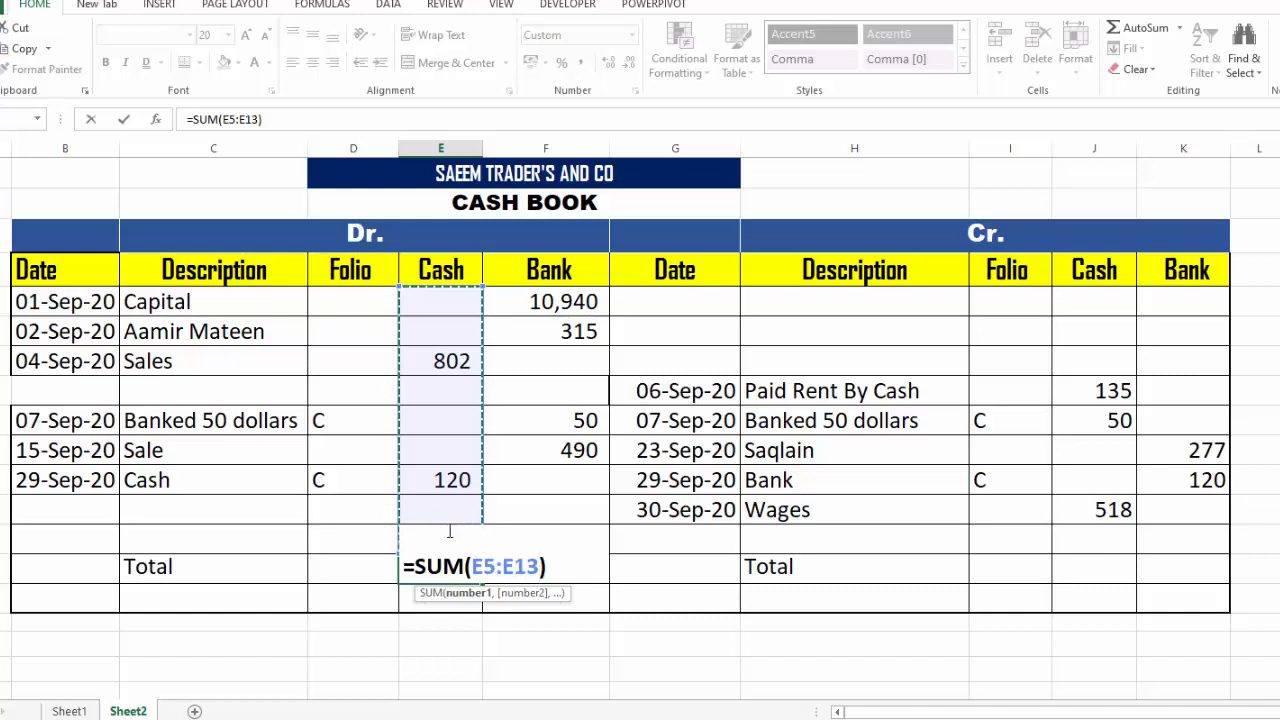
pyautogui.press('Return')
pyautogui.click(549, 561)
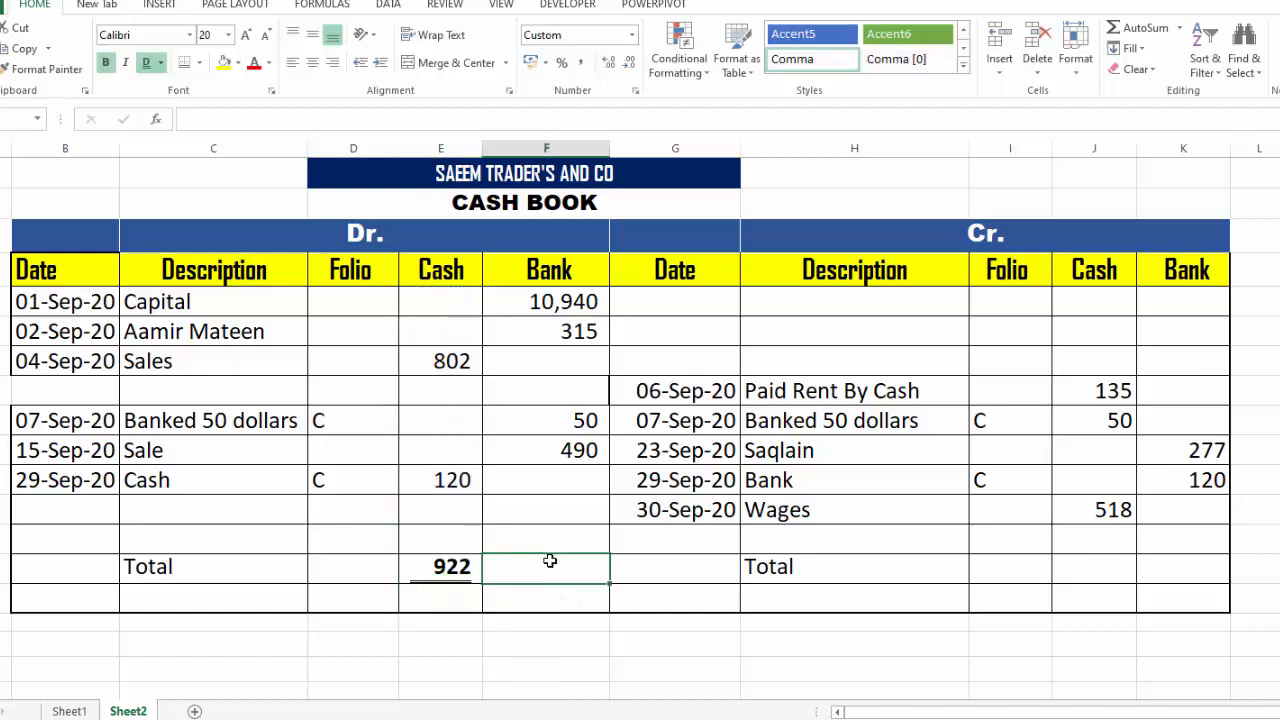
# - Total the debit Bank column in the Total row with a SUM over F5:F13
pyautogui.hotkey('alt', '=')
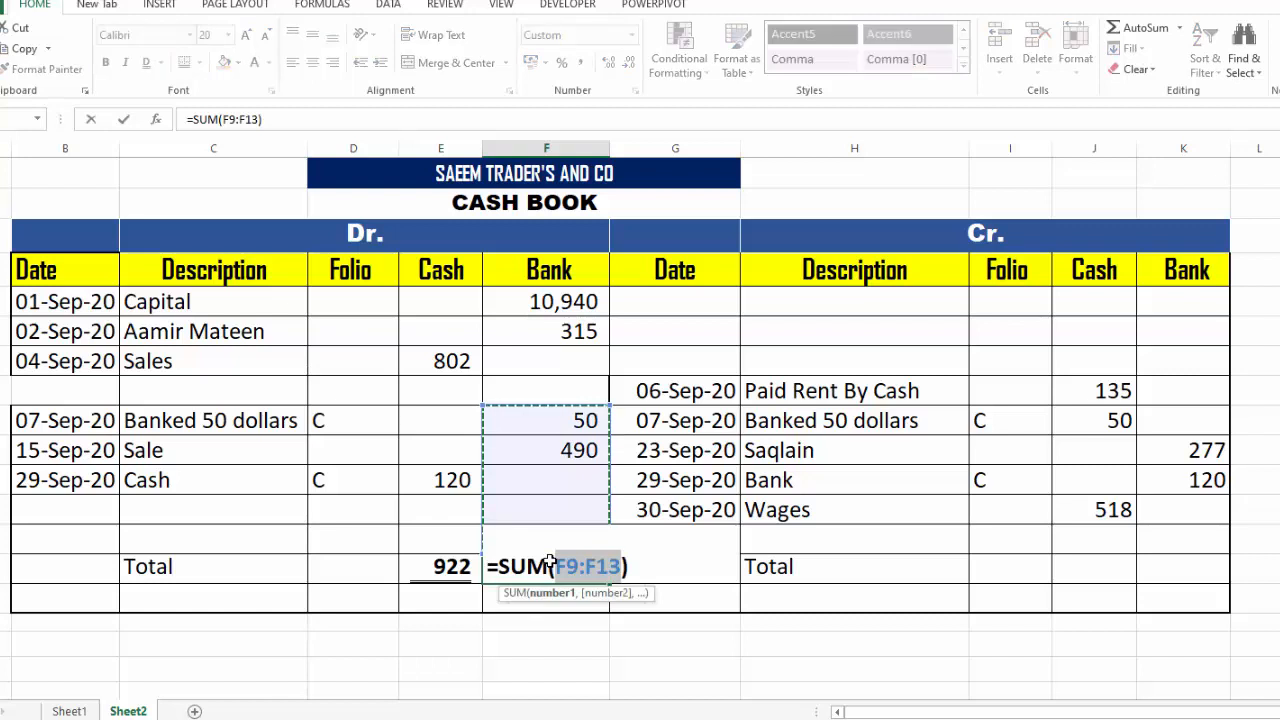
pyautogui.moveTo(551, 294); pyautogui.dragTo(548, 510)
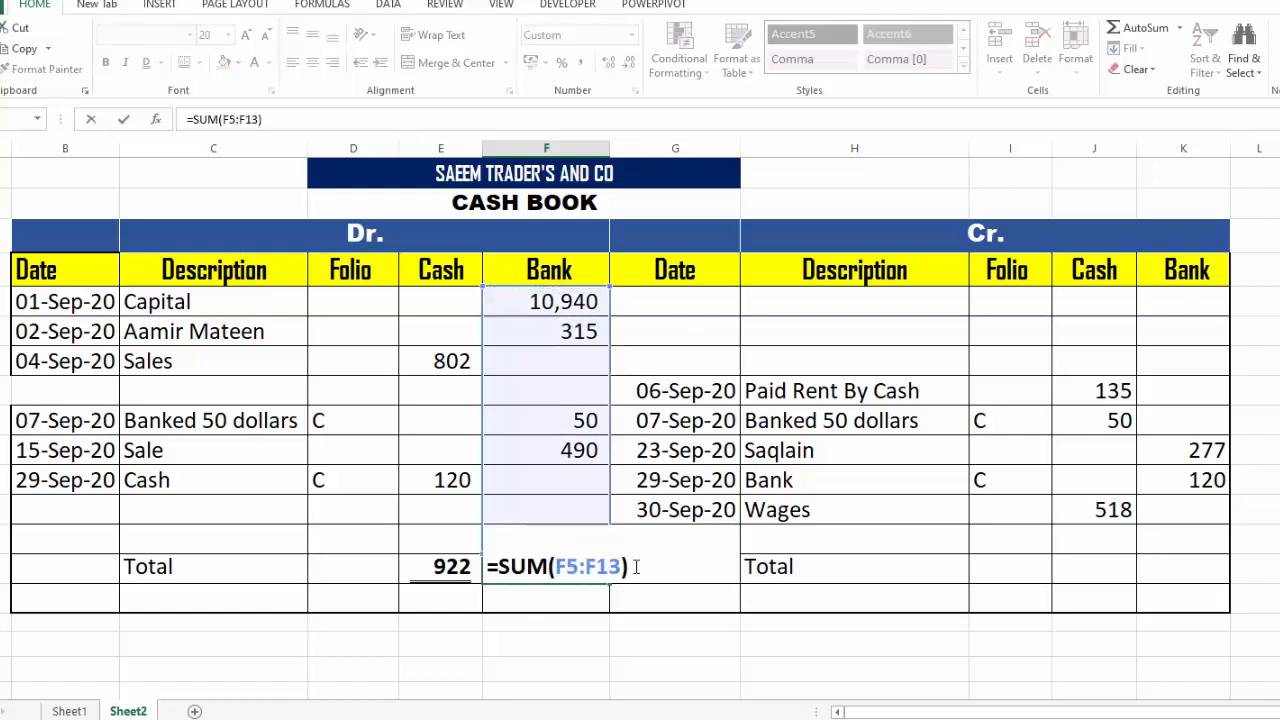
pyautogui.press('Return')
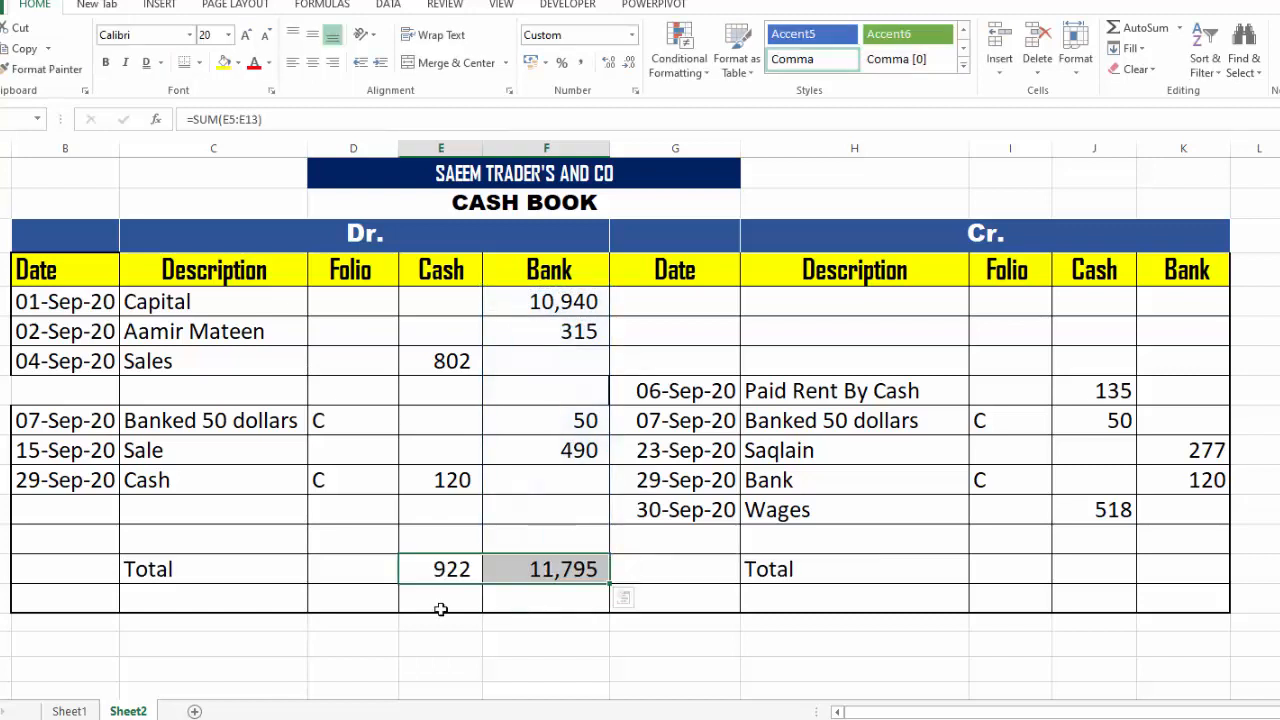
# - Format the debit Cash and Bank totals in bold with a double underline
pyautogui.click(440, 608)
pyautogui.click(437, 575)
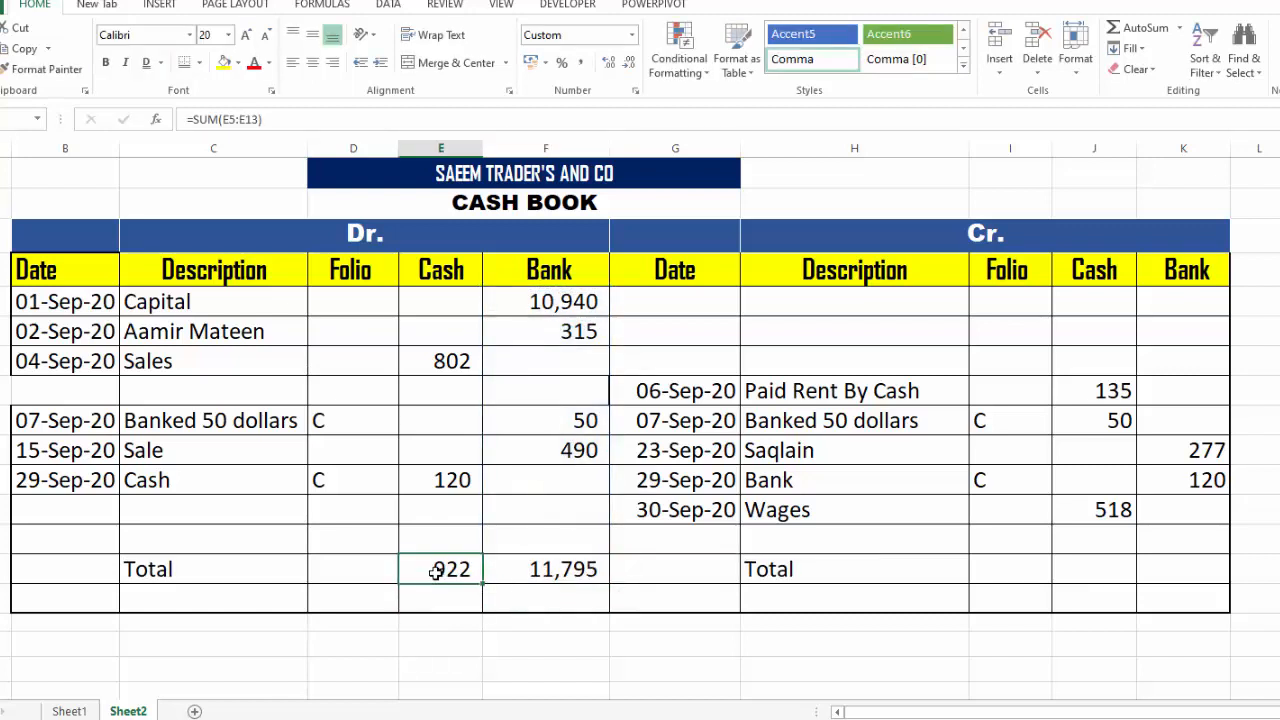
pyautogui.click(160, 62)
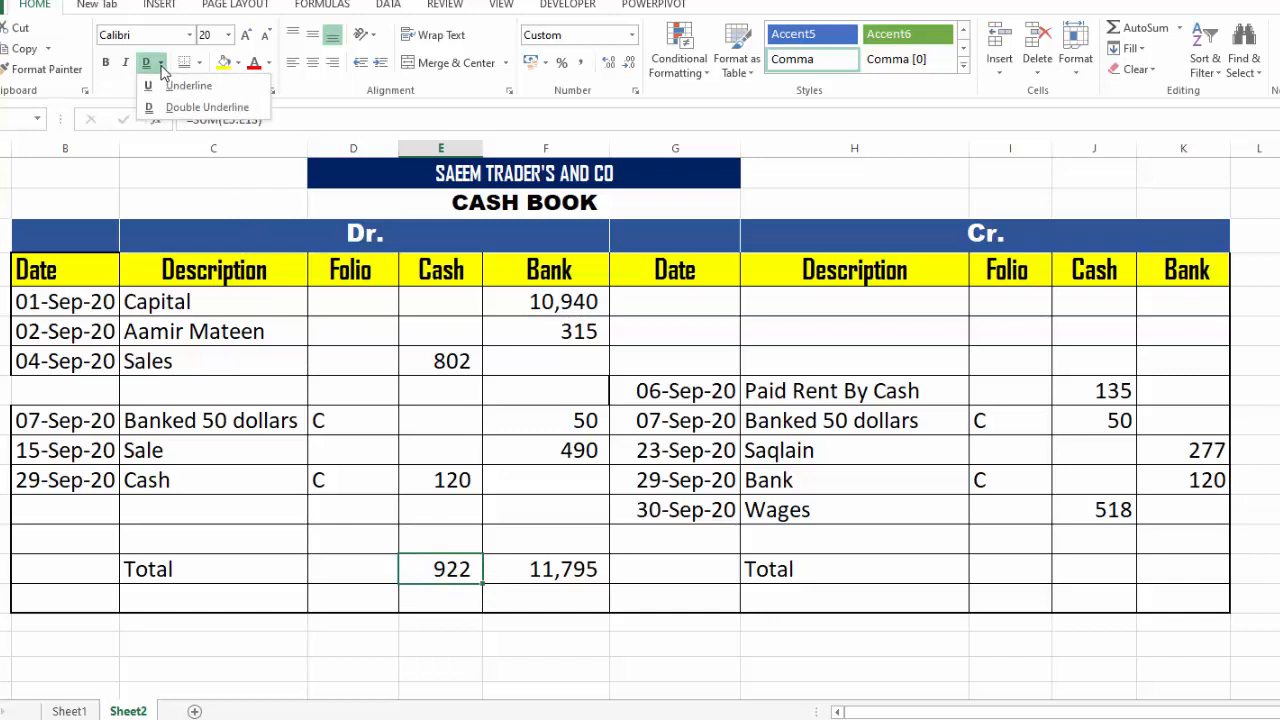
pyautogui.click(168, 108)
pyautogui.click(524, 553)
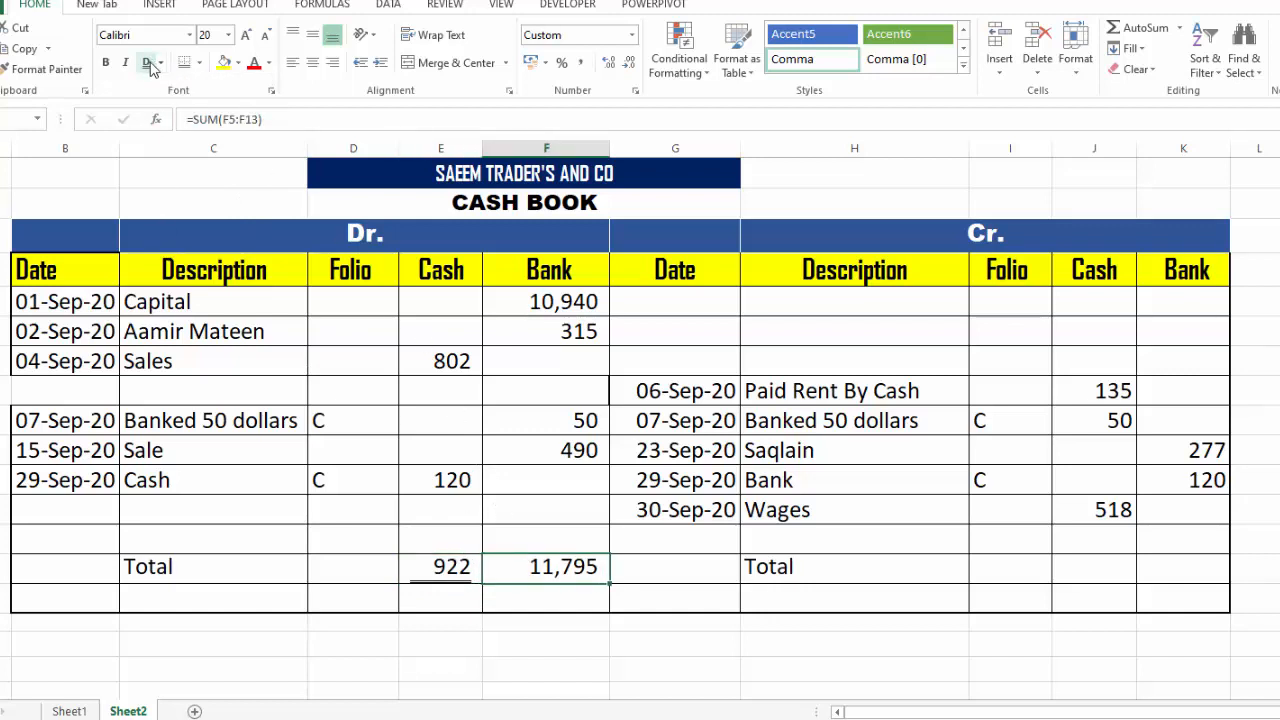
pyautogui.click(148, 64)
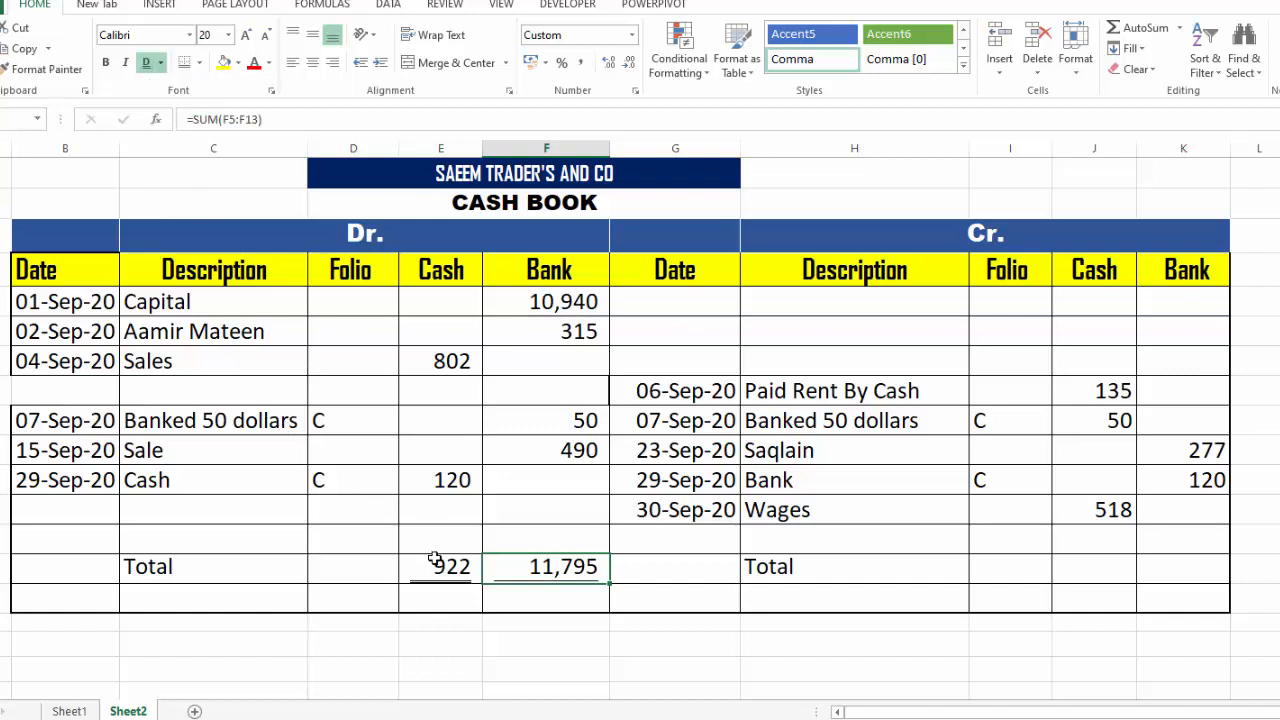
pyautogui.moveTo(434, 558); pyautogui.dragTo(548, 566)
pyautogui.hotkey('ctrl', 'b')
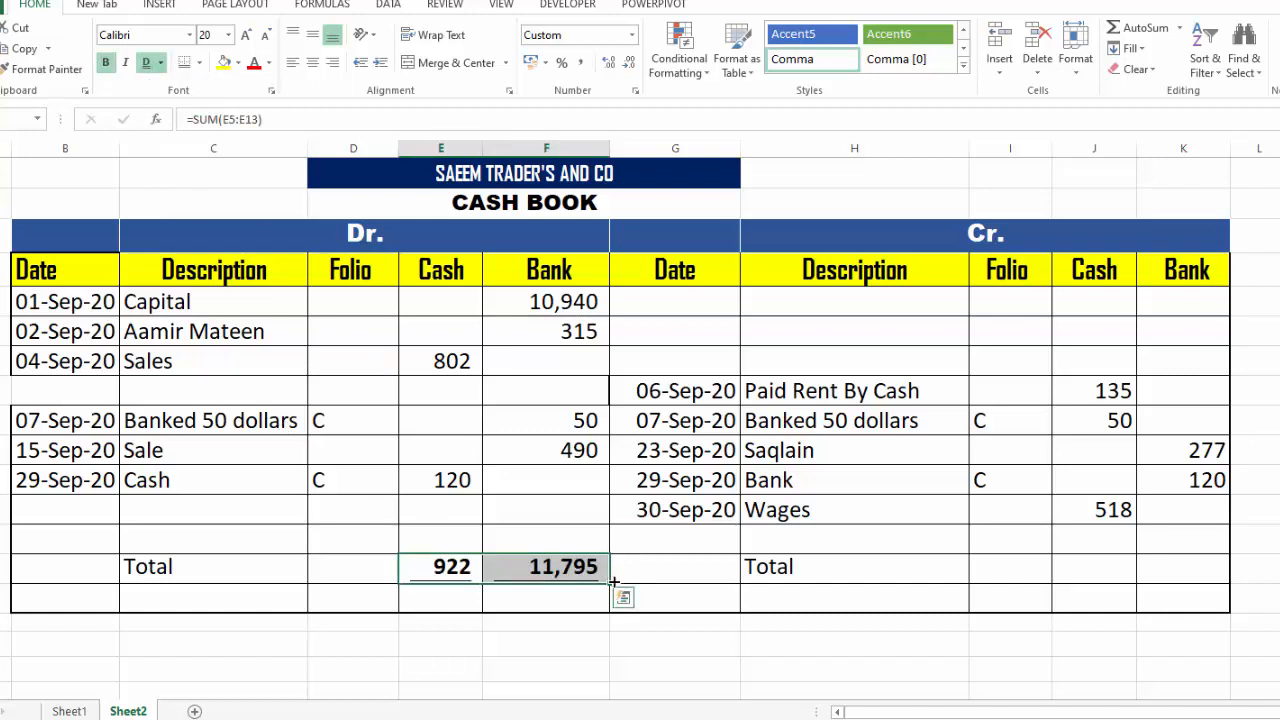
pyautogui.click(718, 645)
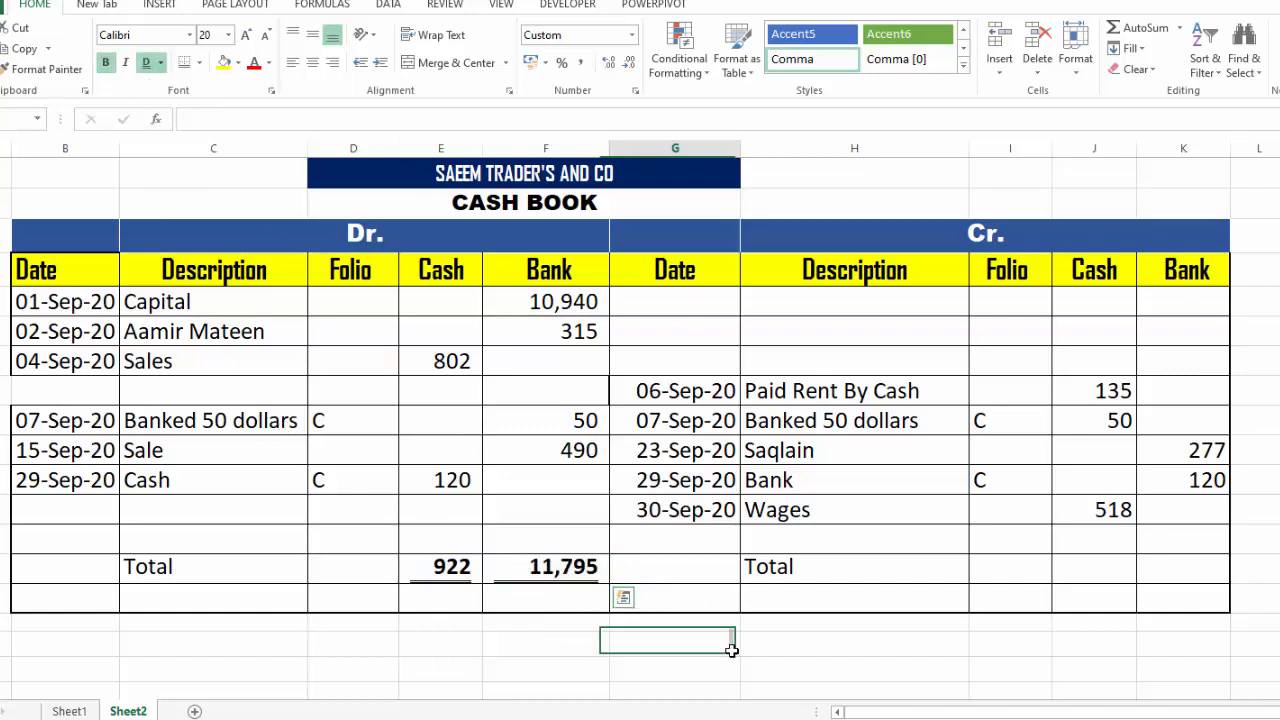
# - Total the credit Cash column in the Total row with a SUM over J5:J13
pyautogui.click(1105, 569)
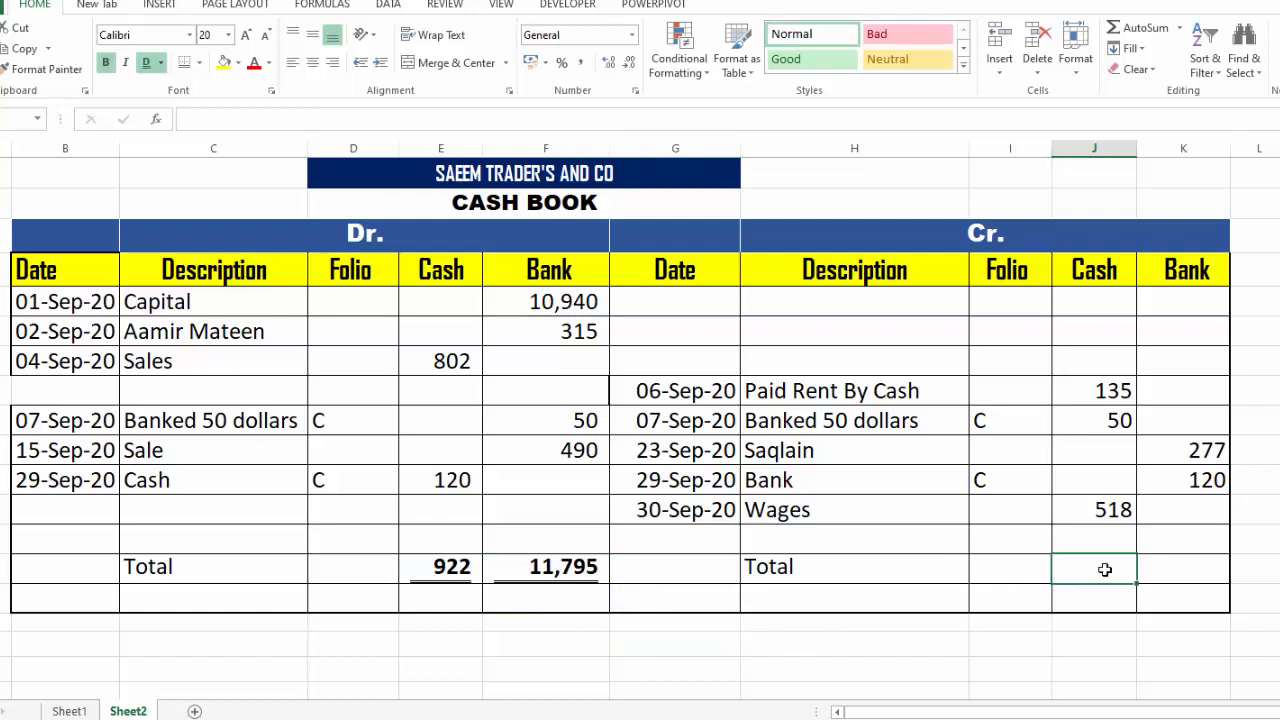
pyautogui.hotkey('alt', '=')
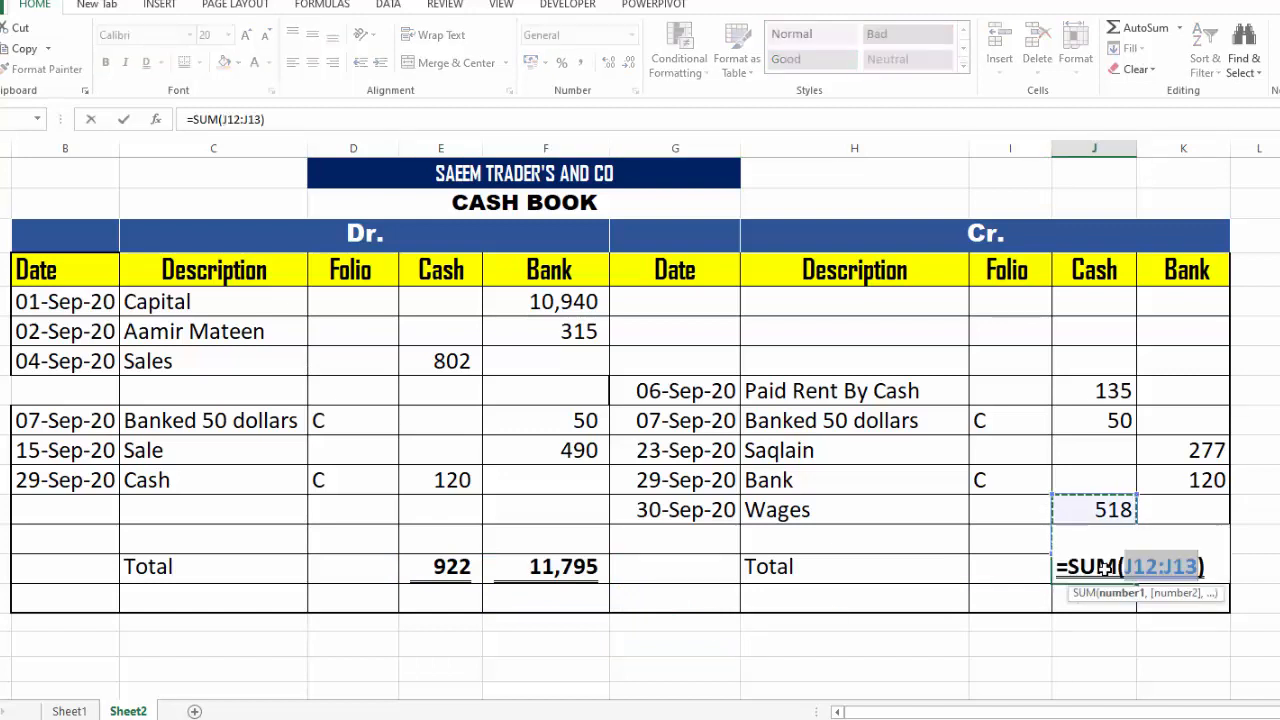
pyautogui.moveTo(1083, 308); pyautogui.dragTo(1094, 512)
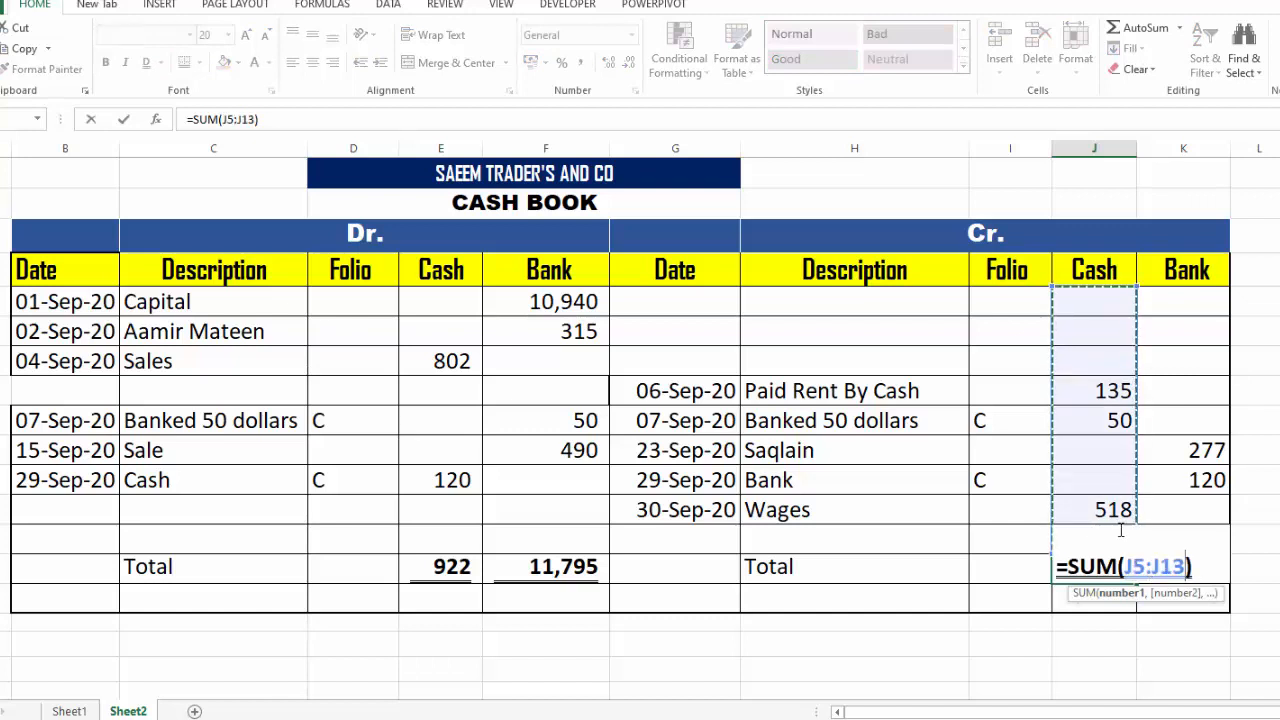
pyautogui.press('Return')
# - Total the credit Bank column in the Total row with a SUM over K5:K13
pyautogui.click(1208, 566)
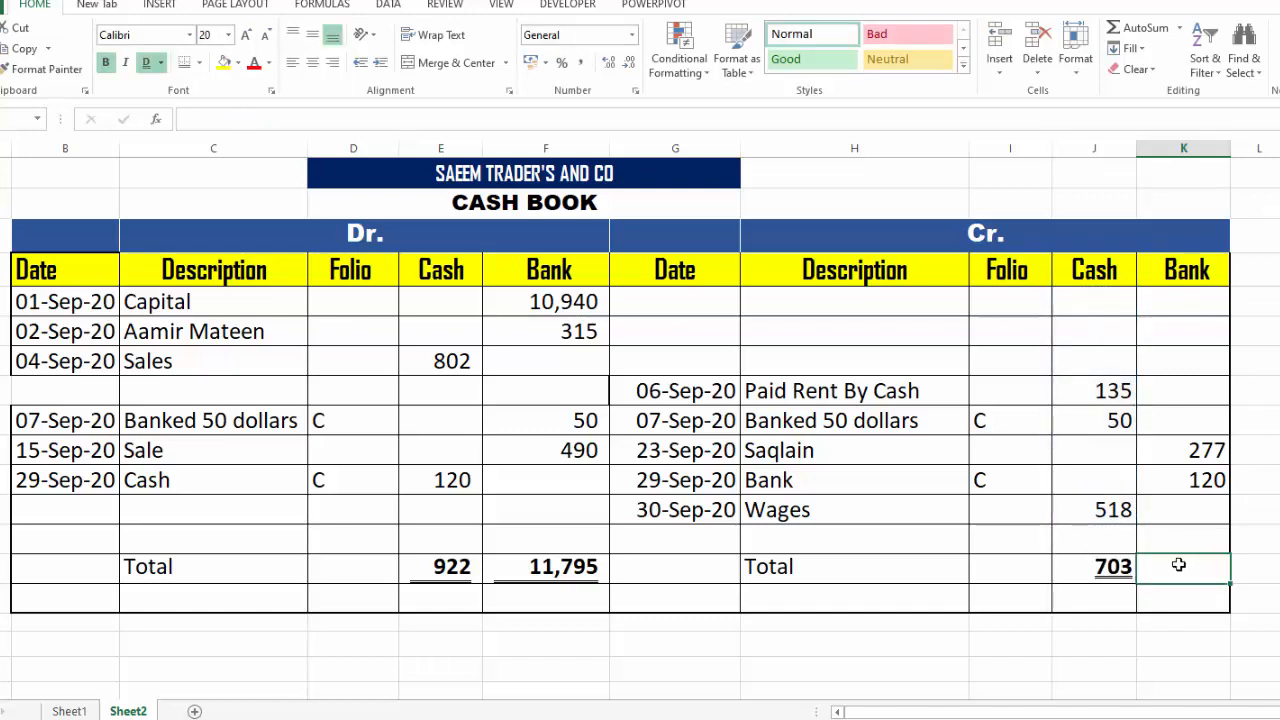
pyautogui.hotkey('alt', '=')
pyautogui.moveTo(1194, 301); pyautogui.dragTo(1200, 510)
pyautogui.press('Return')
# - Clear and reapply the bold and double underline on the credit Cash and Bank totals
pyautogui.moveTo(1094, 566); pyautogui.dragTo(1190, 566)
pyautogui.click(105, 62)
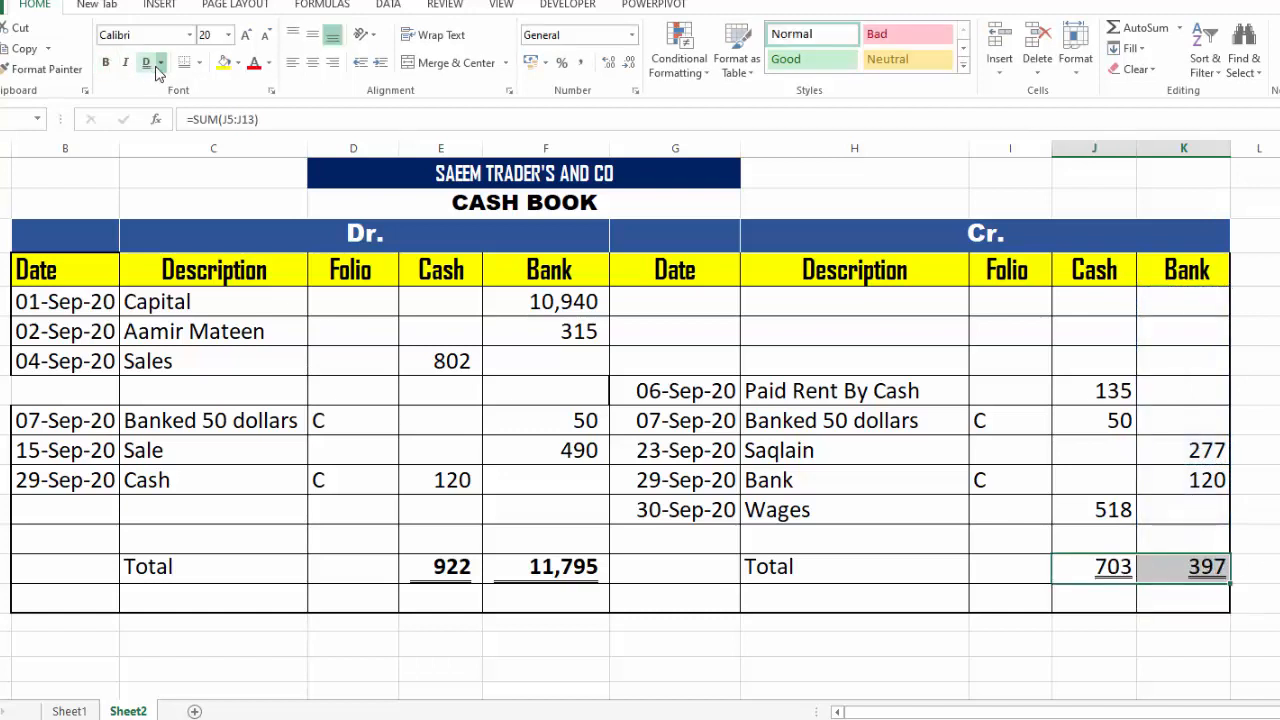
pyautogui.click(147, 63)
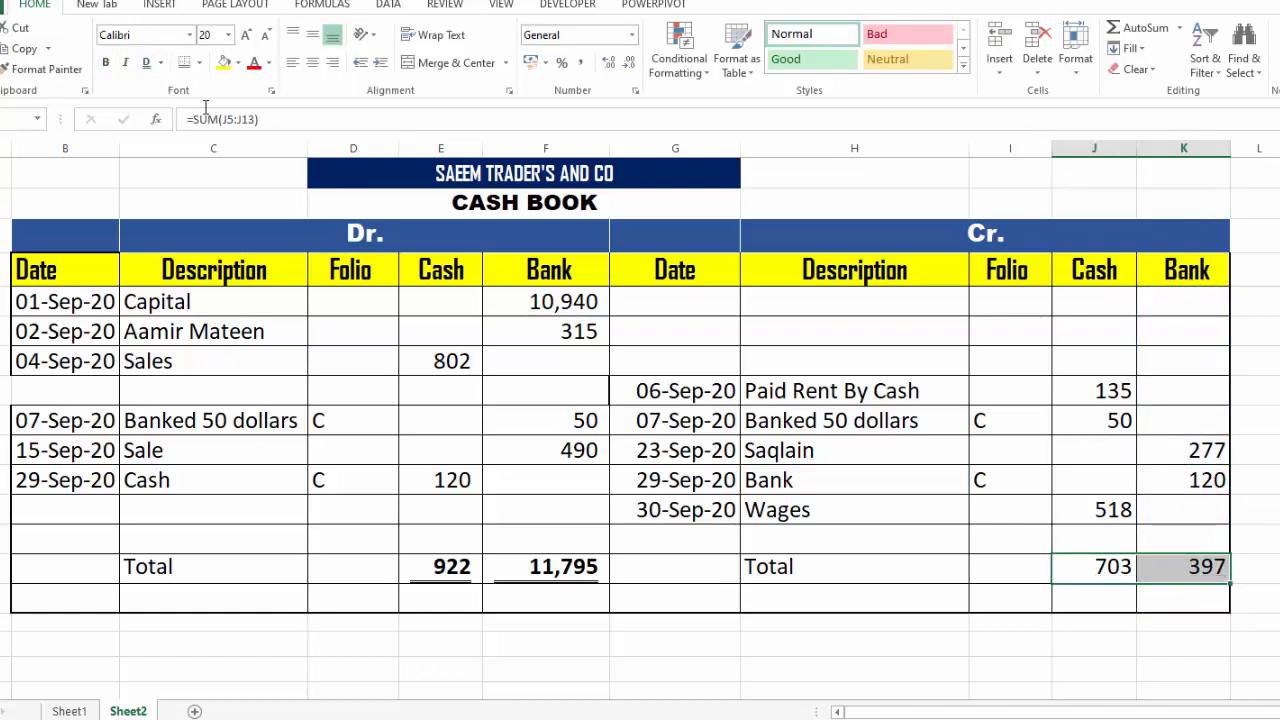
pyautogui.click(160, 62)
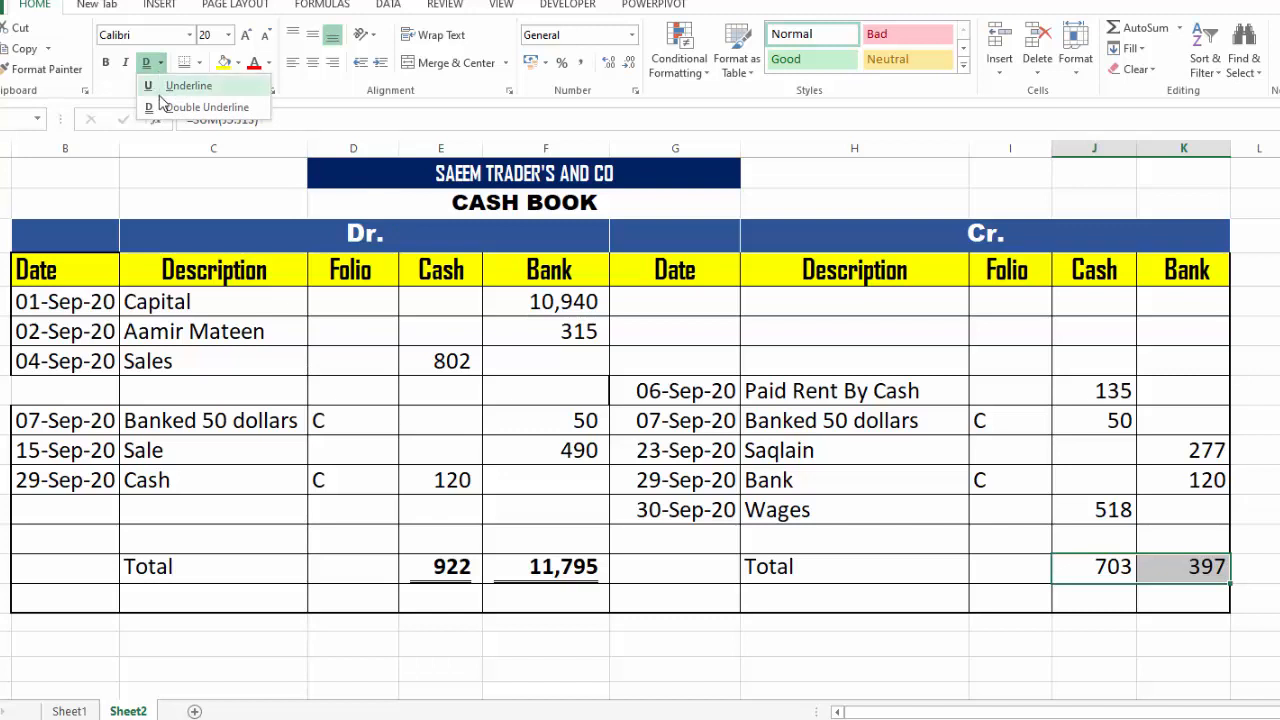
pyautogui.click(163, 109)
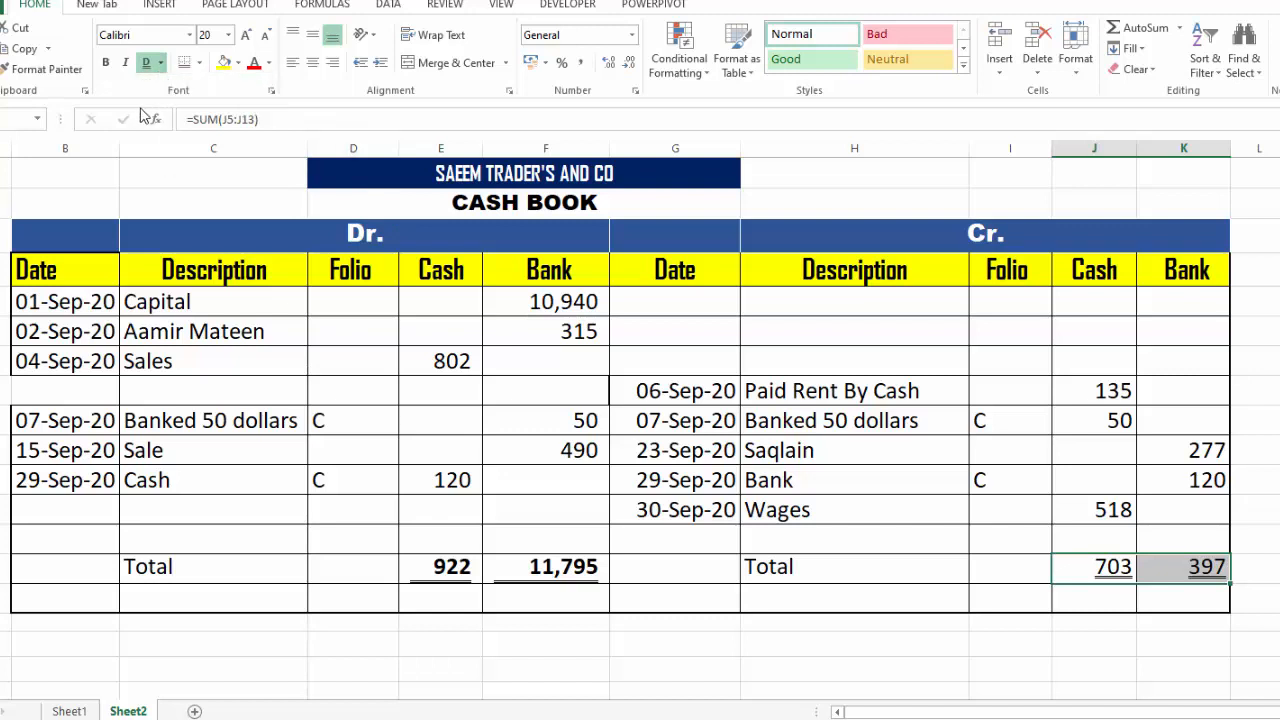
pyautogui.click(105, 62)
pyautogui.click(997, 689)
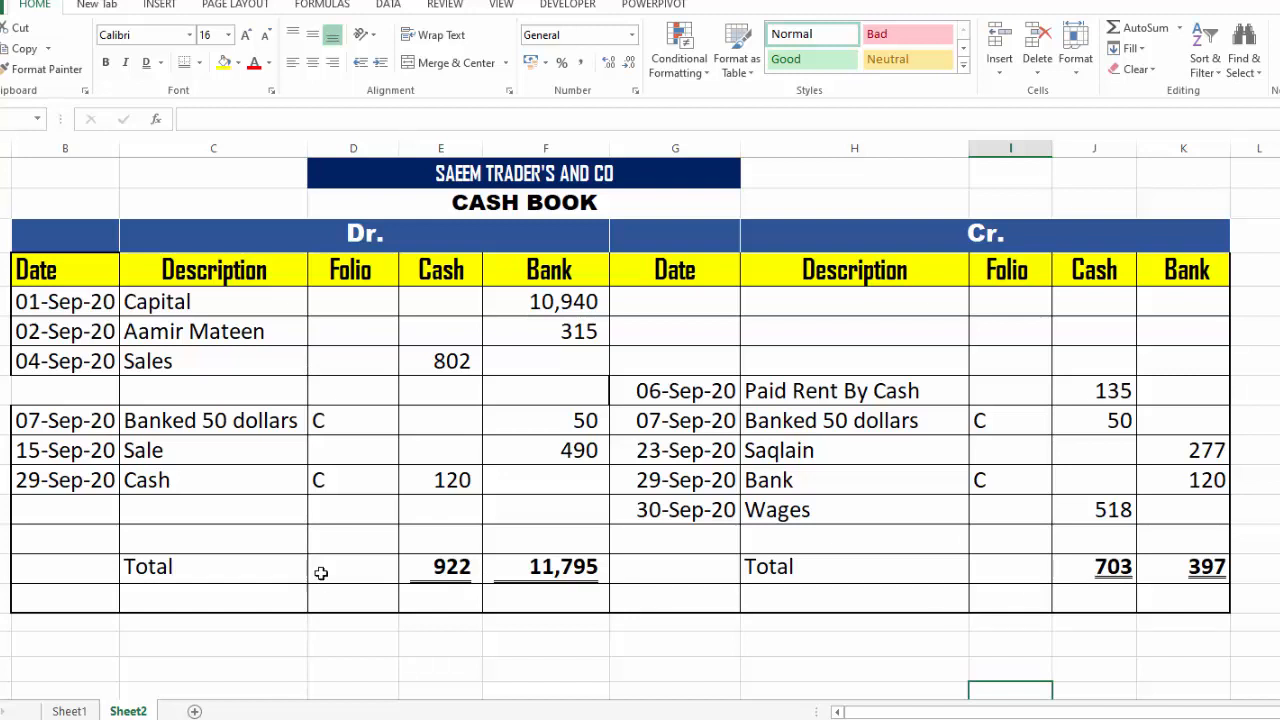
# - Add a Balance entry on the credit side in the row above Total, with C/d in its Folio column
pyautogui.click(818, 540)
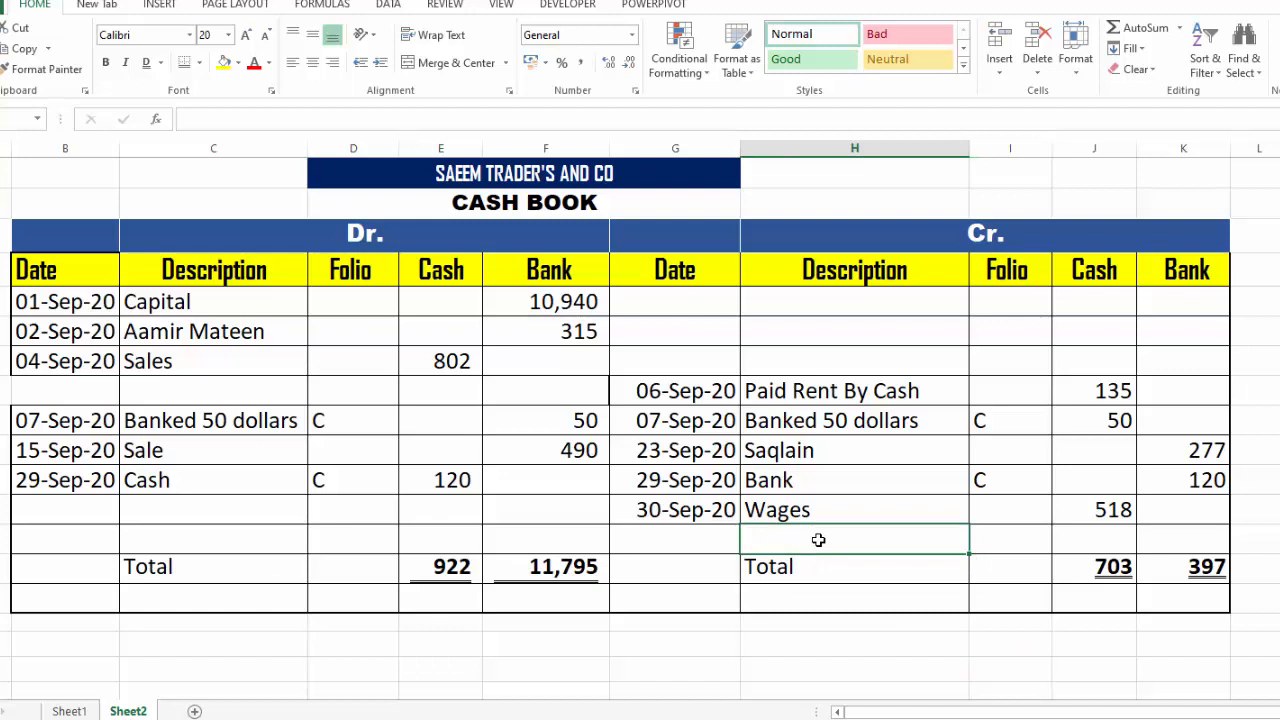
pyautogui.write('Balance')
pyautogui.click(1008, 532)
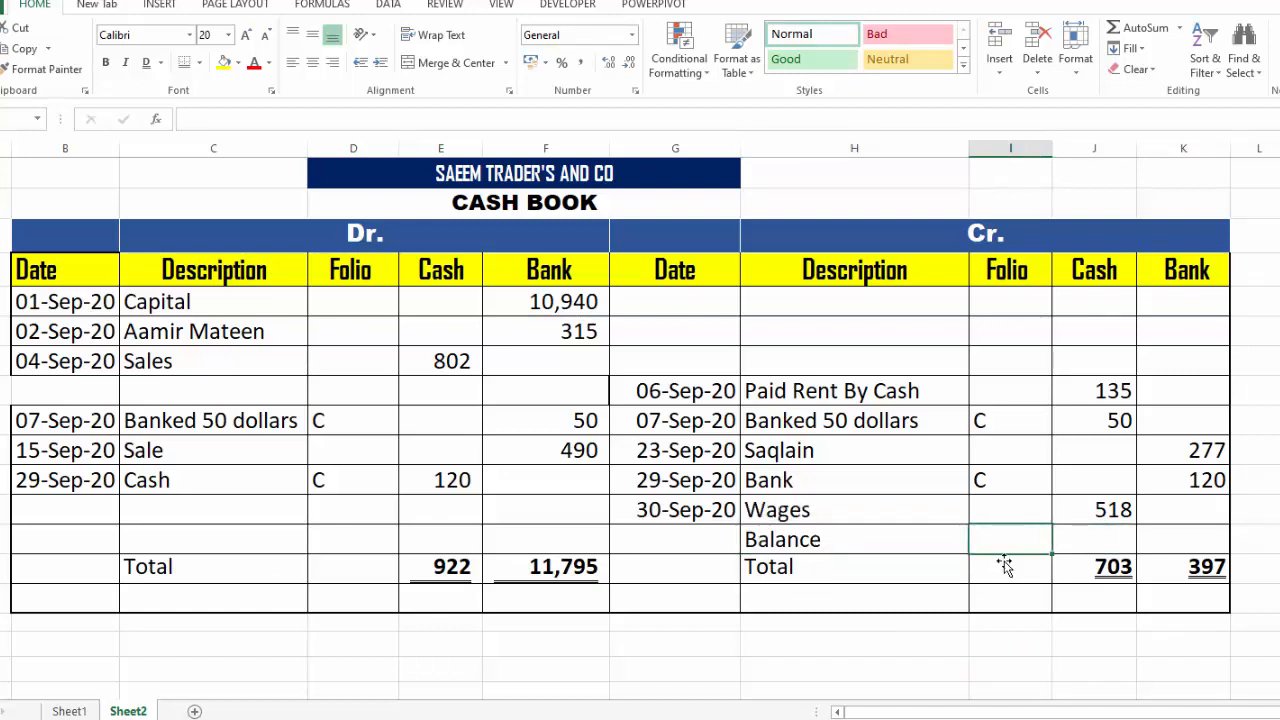
pyautogui.write('C/d')
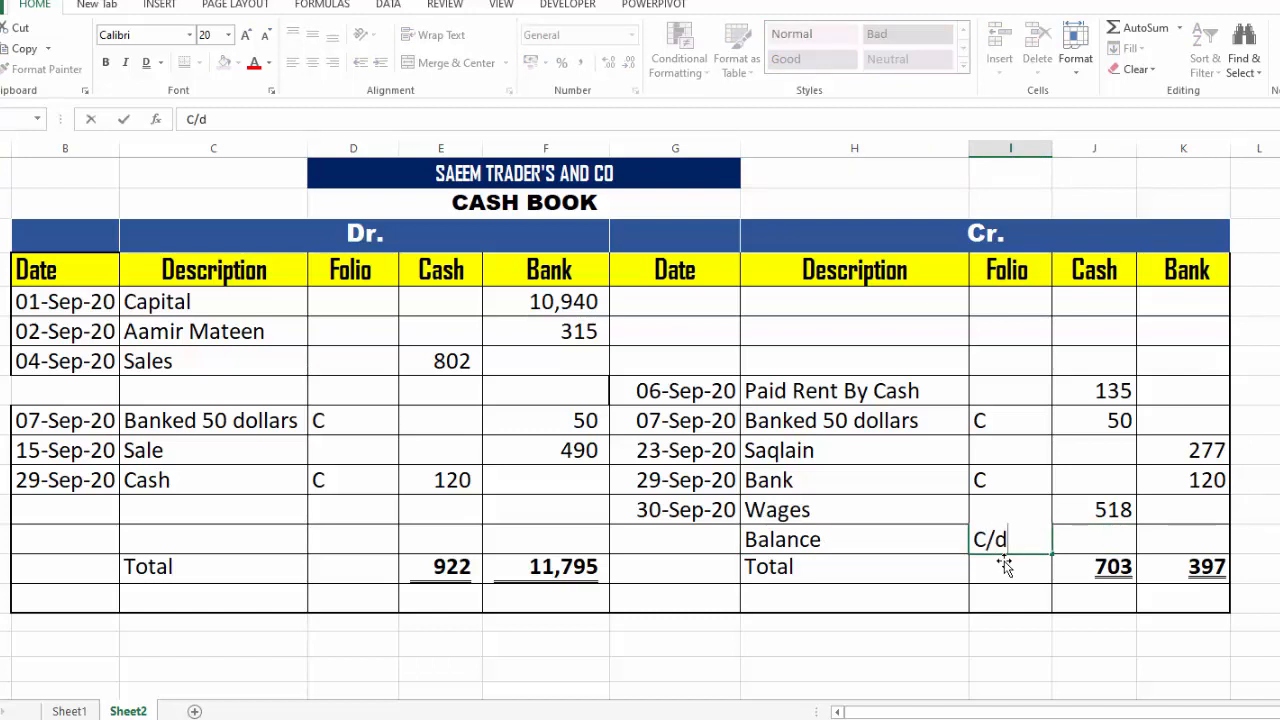
pyautogui.click(796, 570)
# - Calculate the cash balance in L8, beside the credit side, by subtracting the credit Cash total J14 from the debit Cash total E14
pyautogui.click(462, 566)
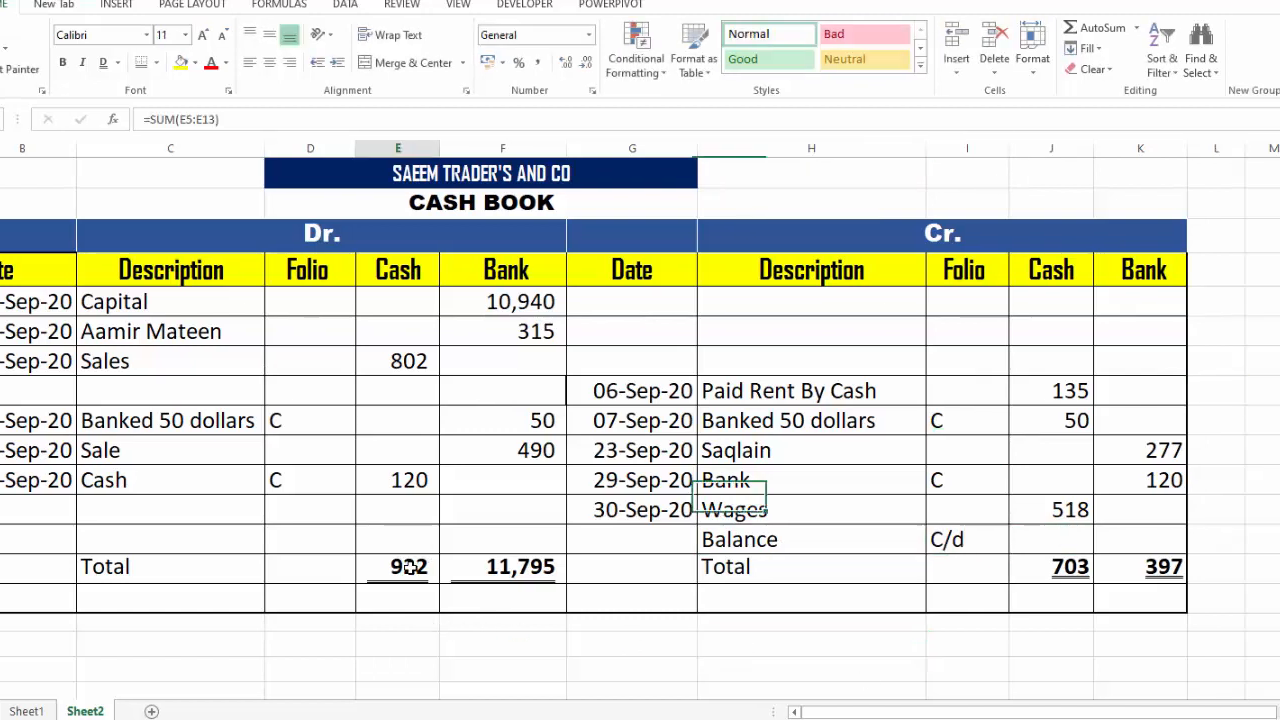
pyautogui.click(1229, 394)
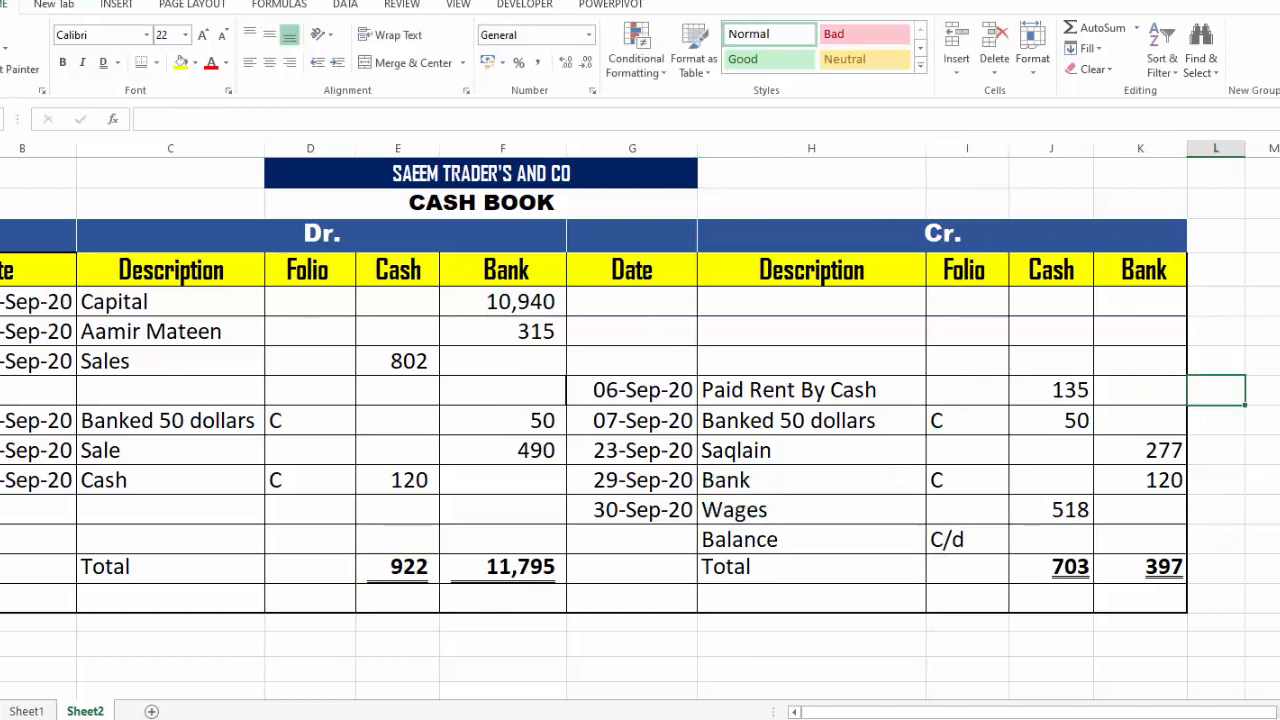
pyautogui.write('=')
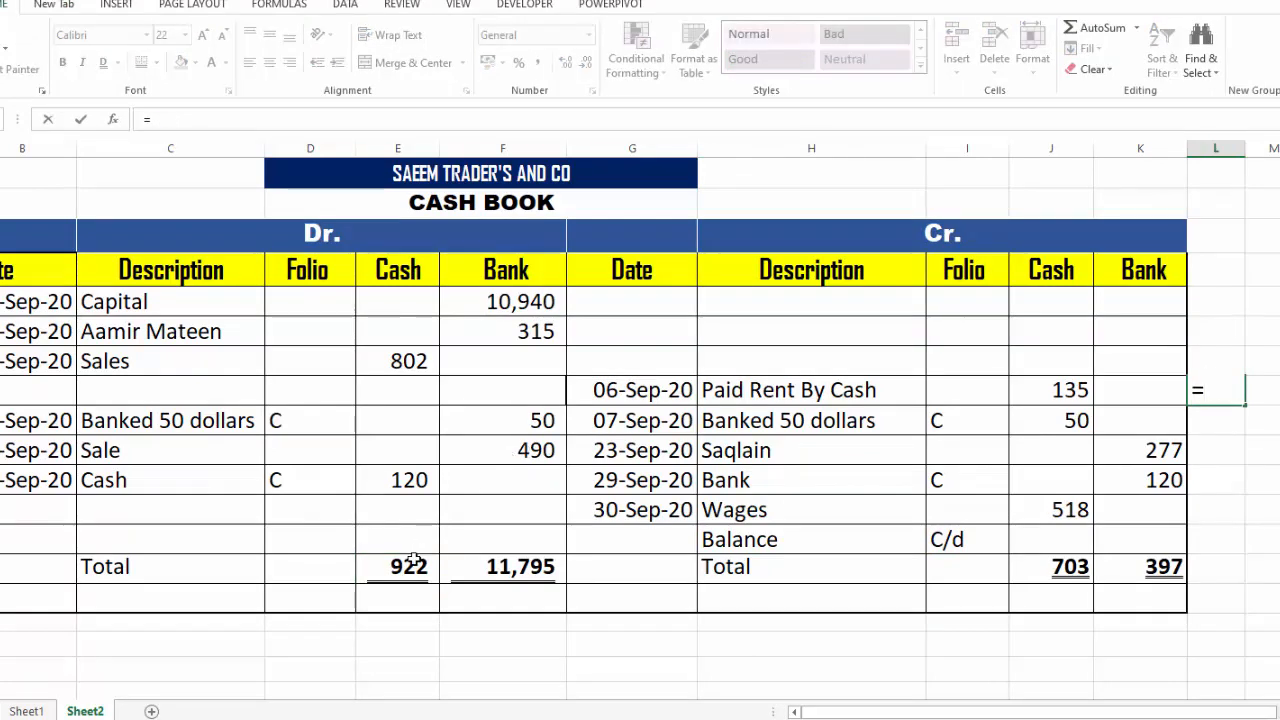
pyautogui.click(413, 562)
pyautogui.write('-')
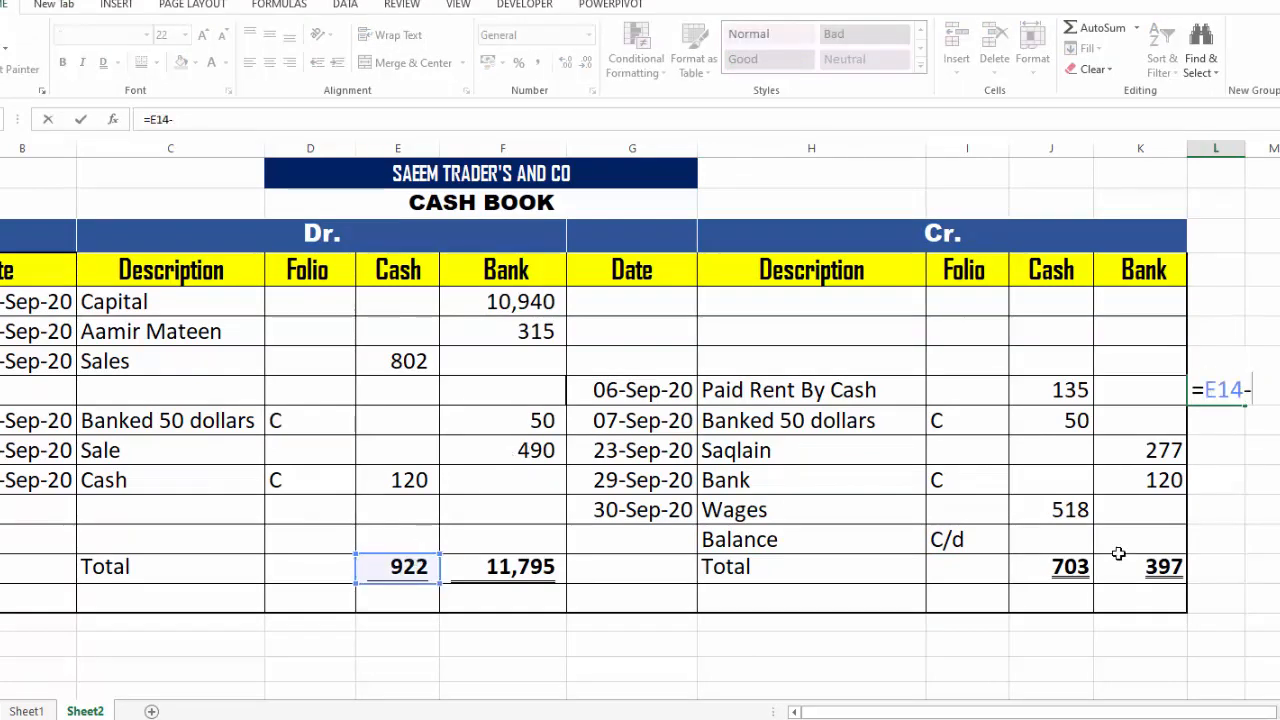
pyautogui.click(1062, 565)
pyautogui.press('Return')
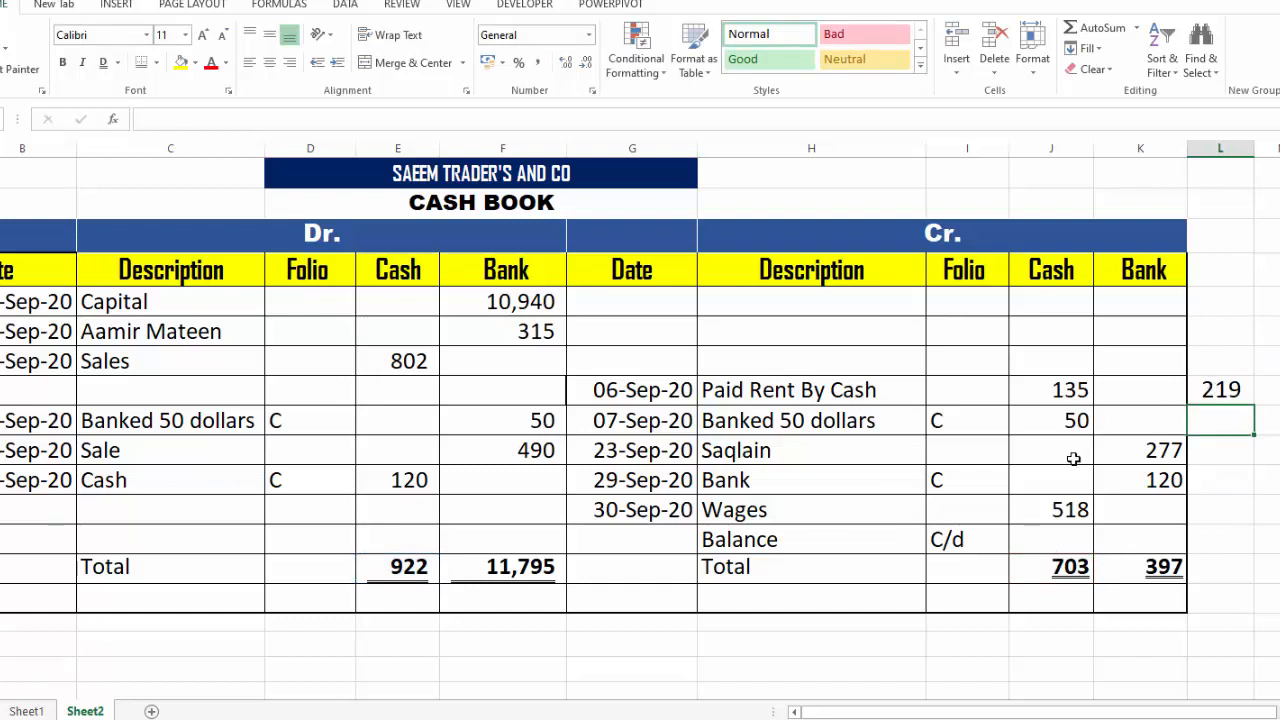
# - Enter 219 in the credit Cash column of the Balance C/d row
pyautogui.click(1060, 538)
pyautogui.write('219')
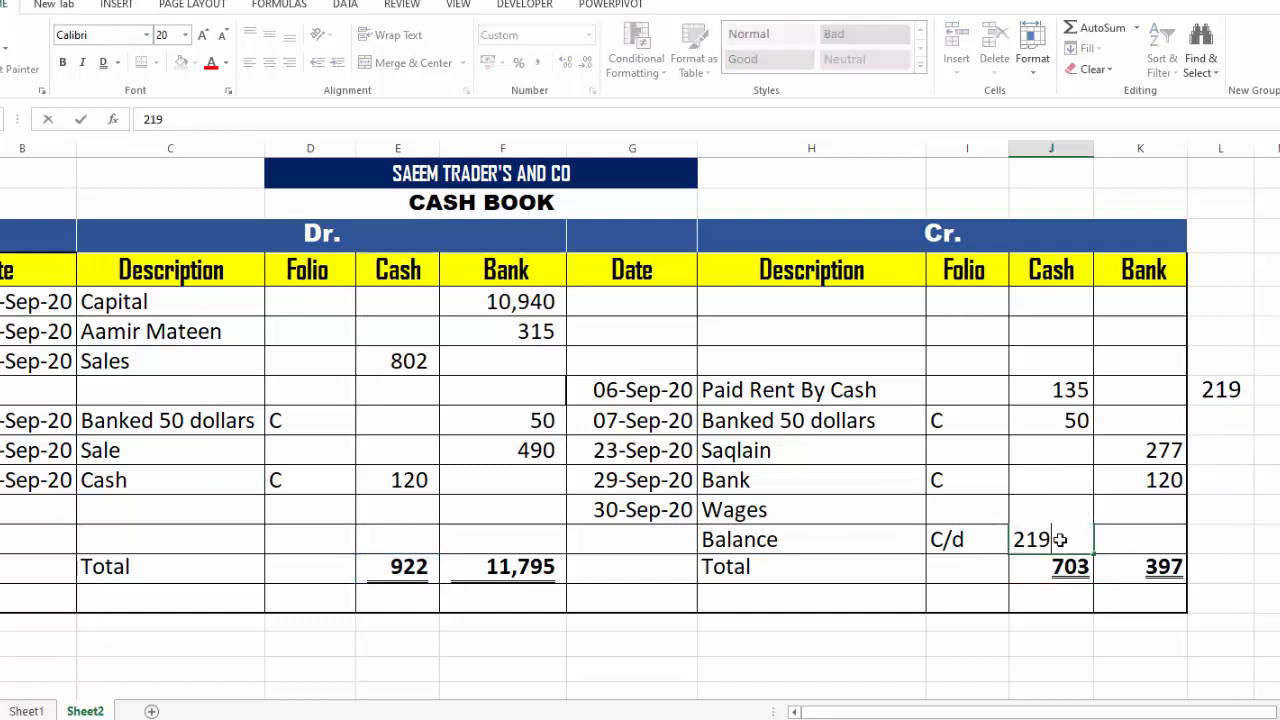
pyautogui.press('Return')
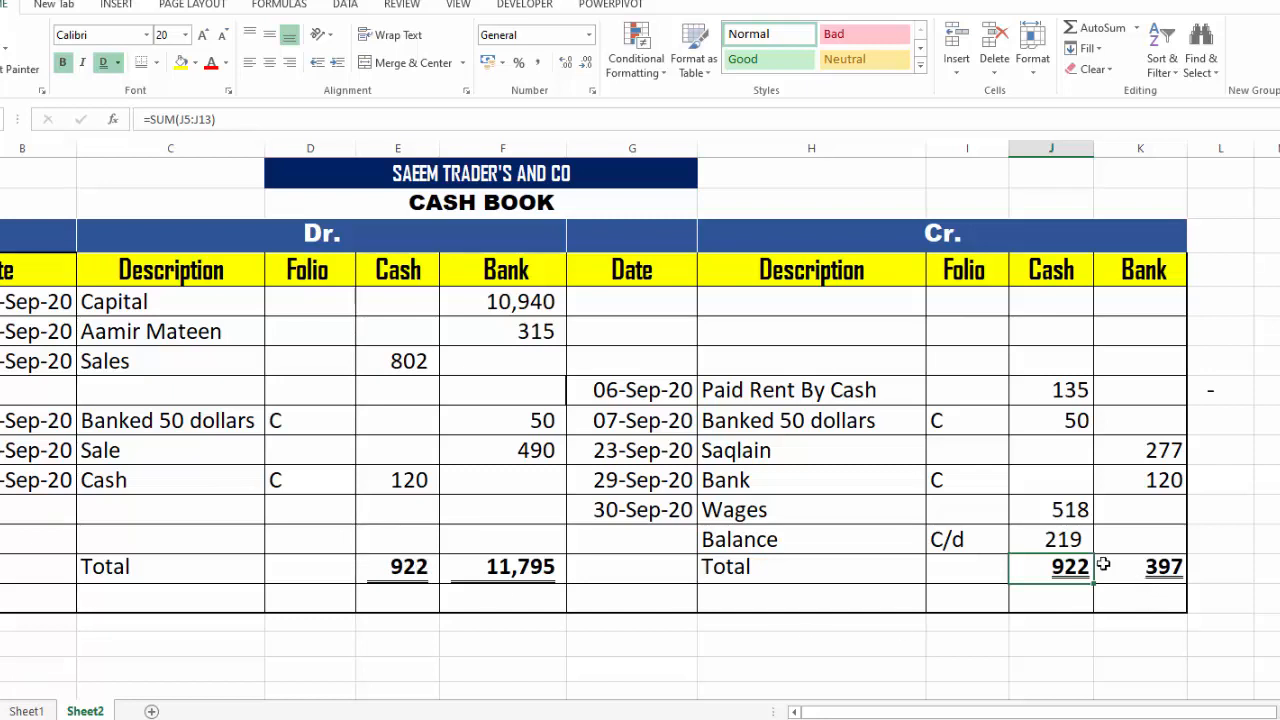
# - Calculate the bank balance in L9, beside the credit side, by subtracting the credit Bank total K14 from the debit Bank total F14
pyautogui.click(1230, 412)
pyautogui.write('=')
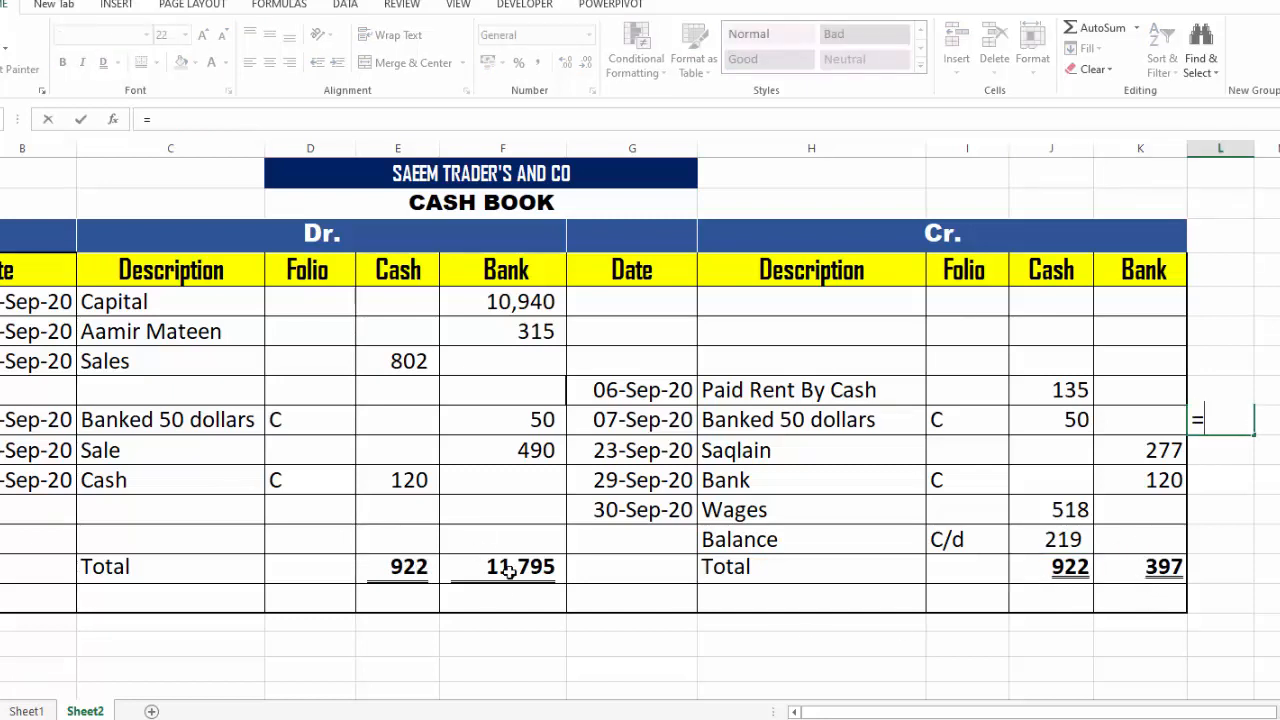
pyautogui.click(510, 569)
pyautogui.write('-')
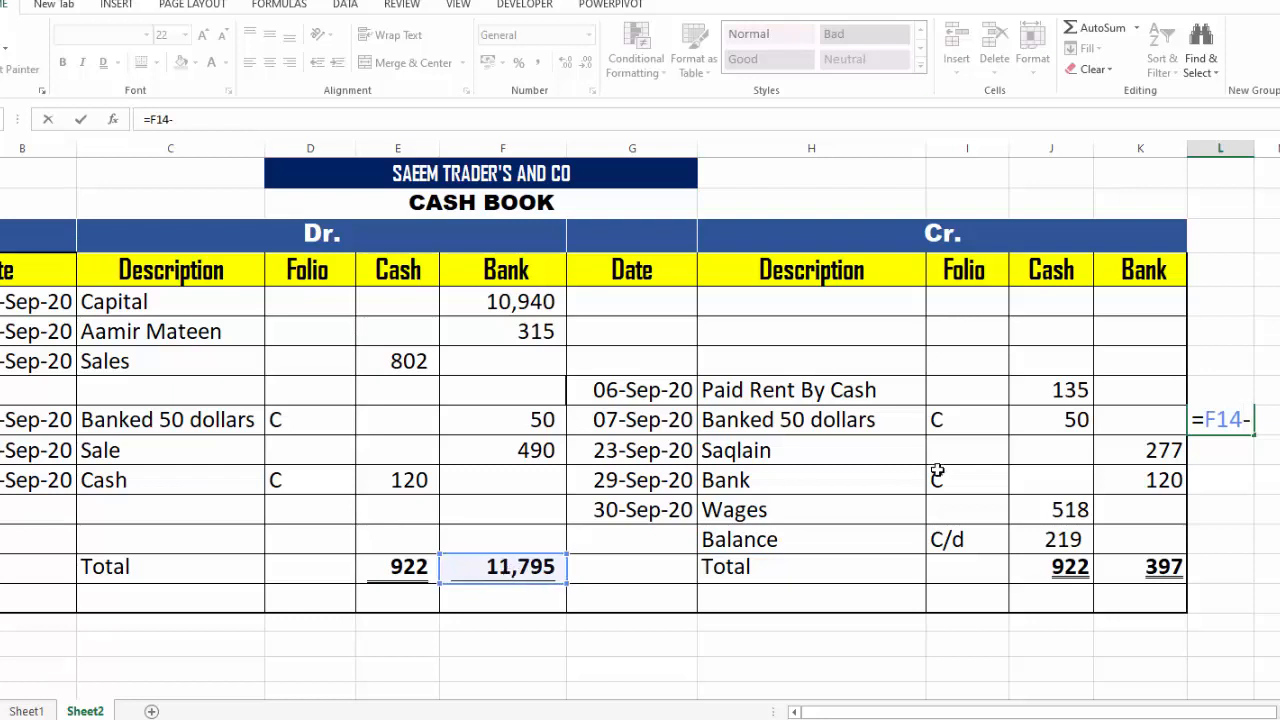
pyautogui.click(1132, 566)
pyautogui.press('Return')
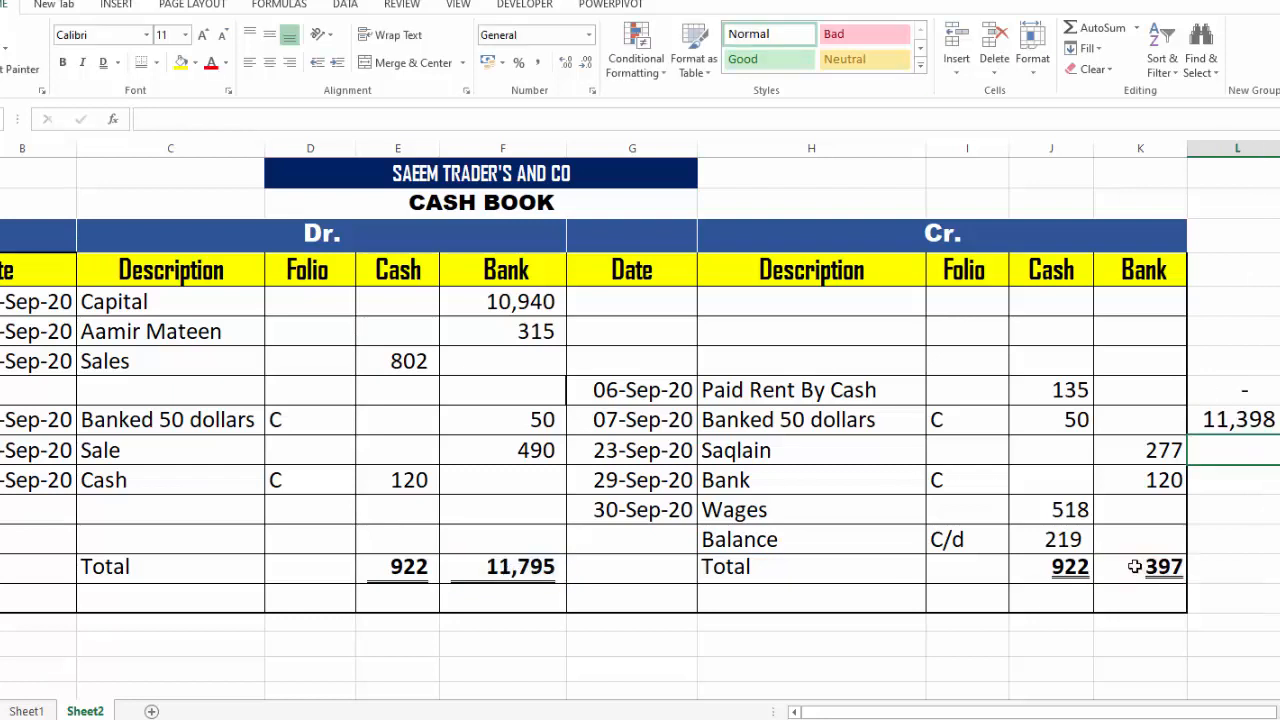
# - Enter 11398 in the credit Bank column of the Balance C/d row
pyautogui.click(1140, 540)
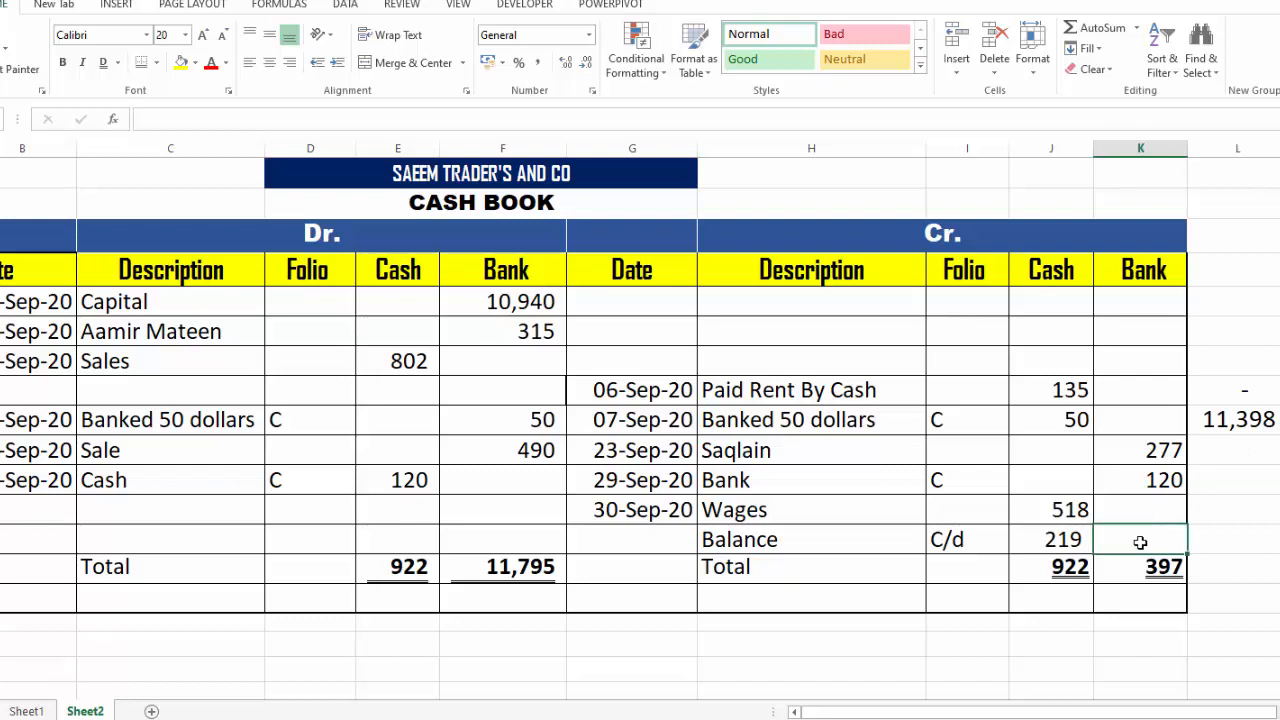
pyautogui.write('113')
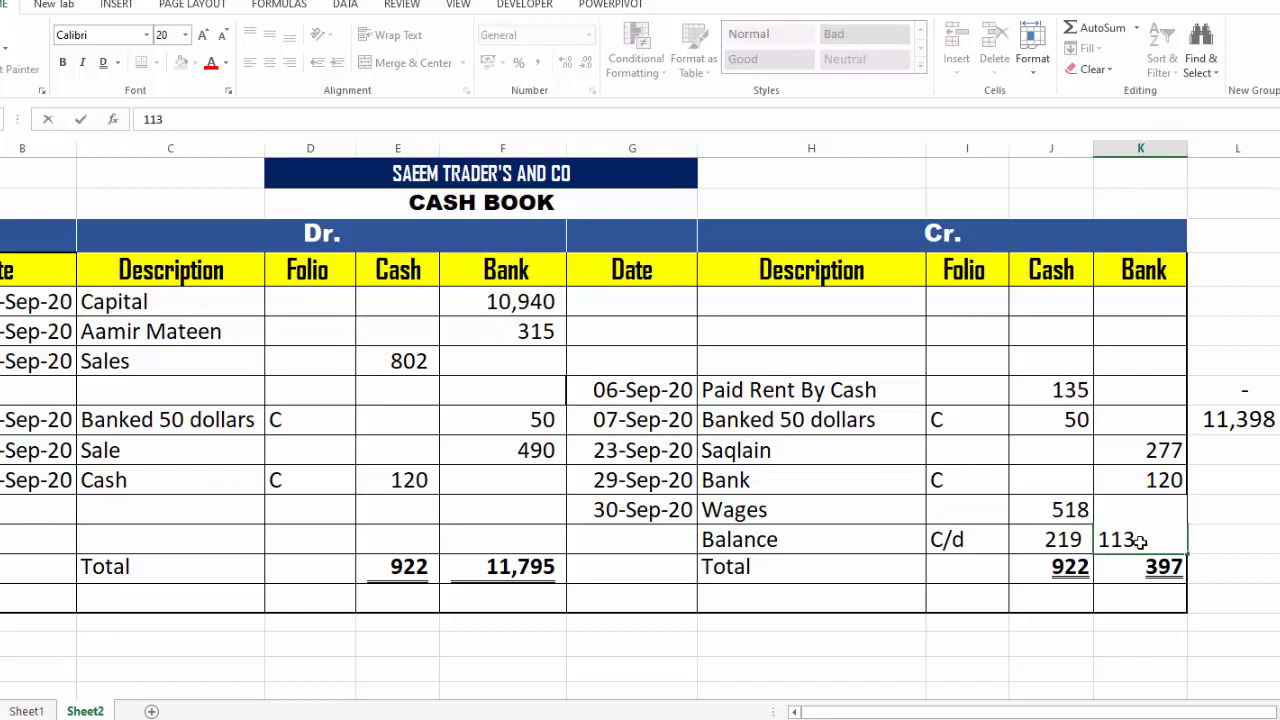
pyautogui.write('98')
pyautogui.press('Return')
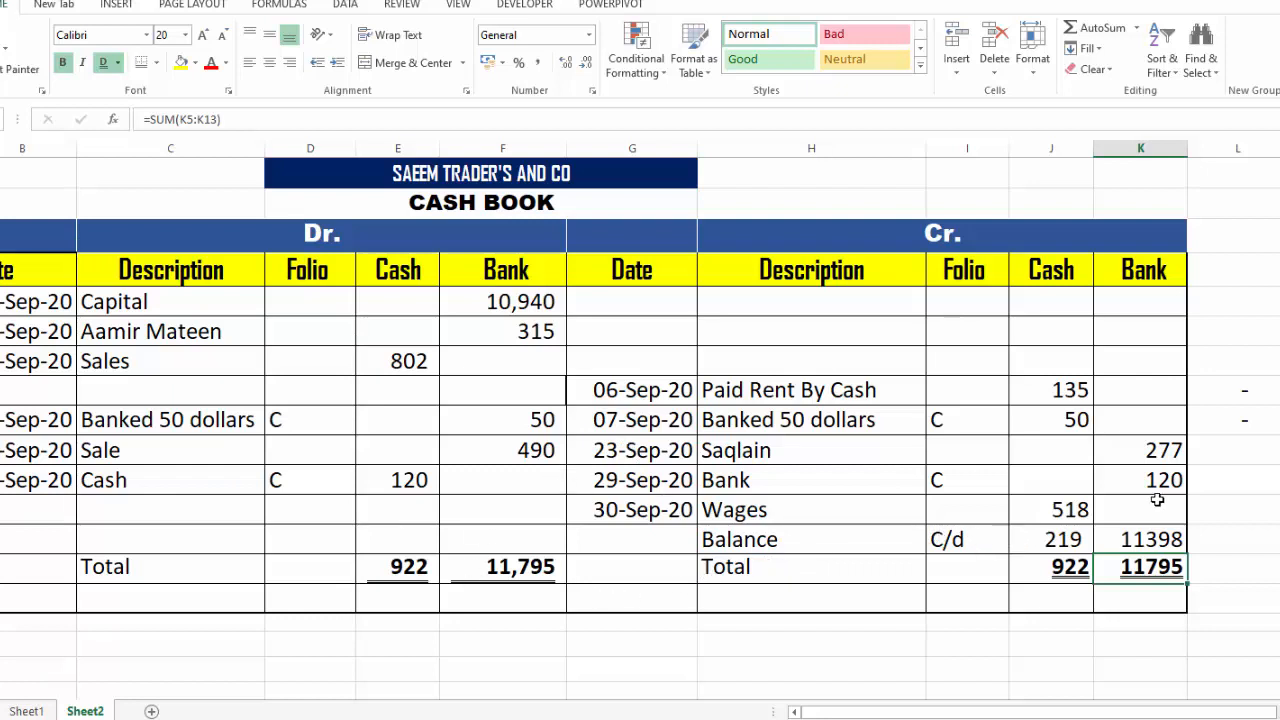
# - Label the debit-side row below Total with the description Balance and the folio B/d
pyautogui.click(166, 597)
pyautogui.write('Balance')
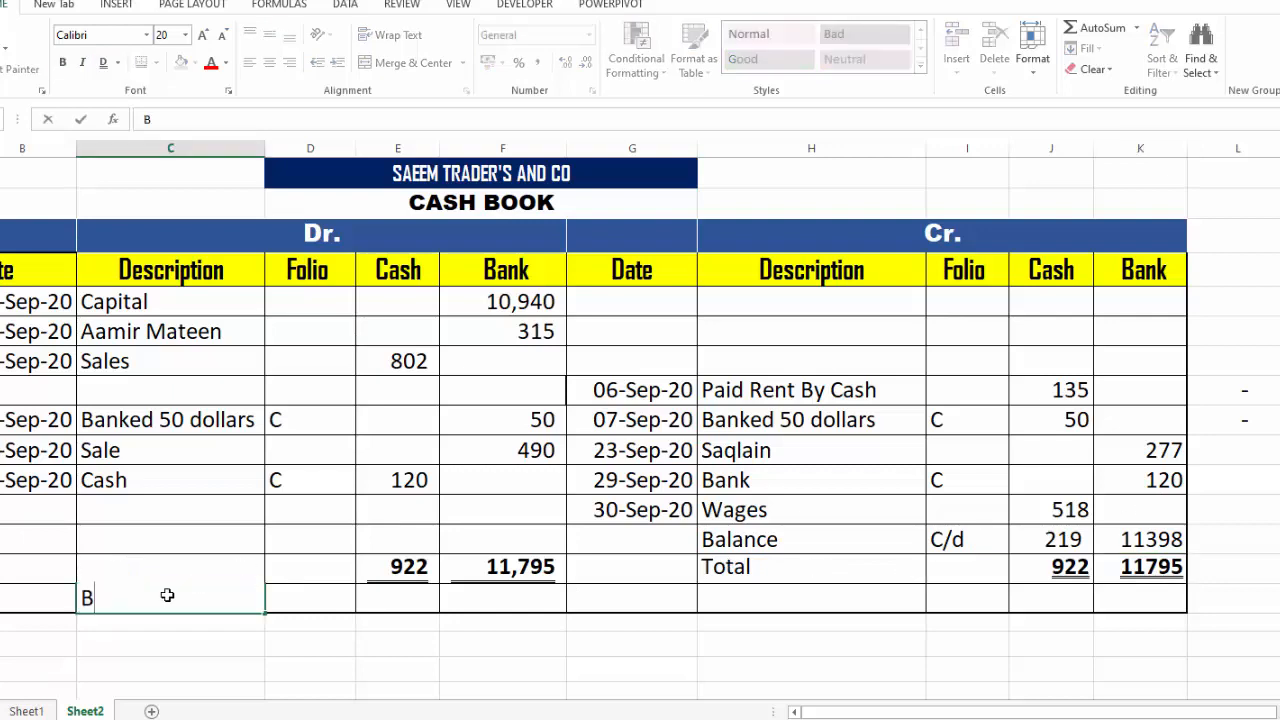
pyautogui.press('Tab')
pyautogui.write('B/d')
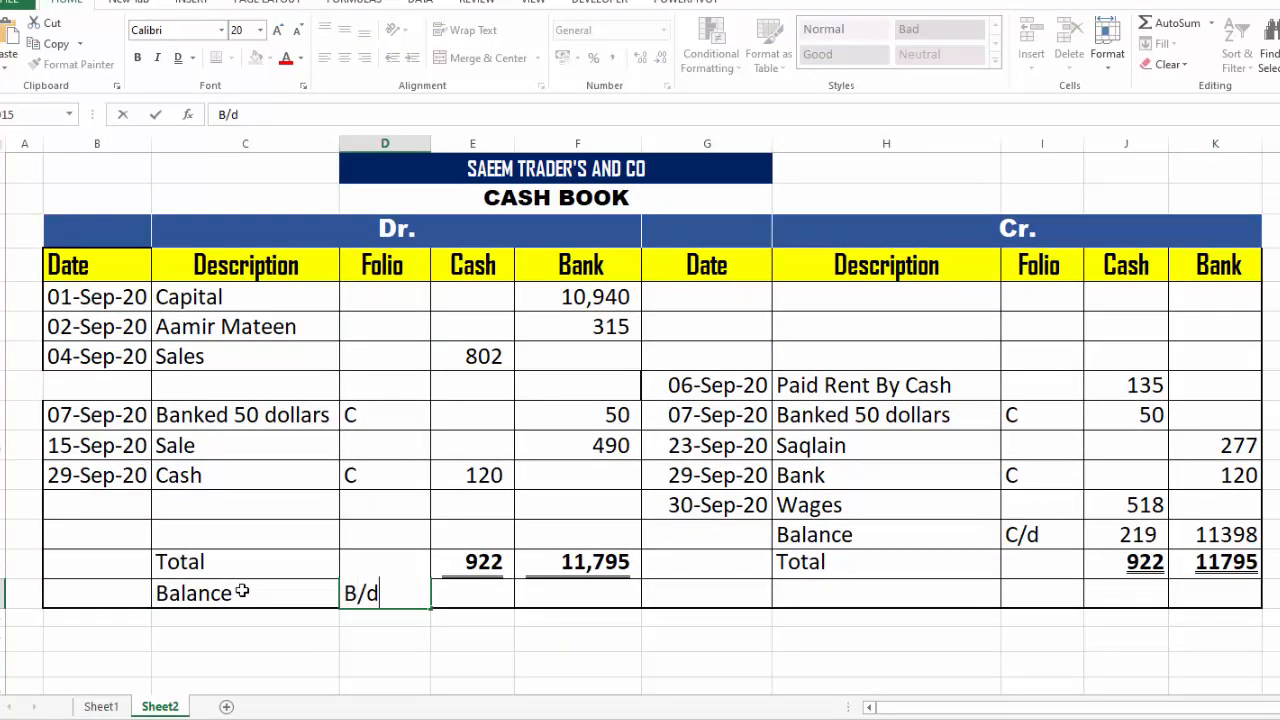
pyautogui.press('Tab')
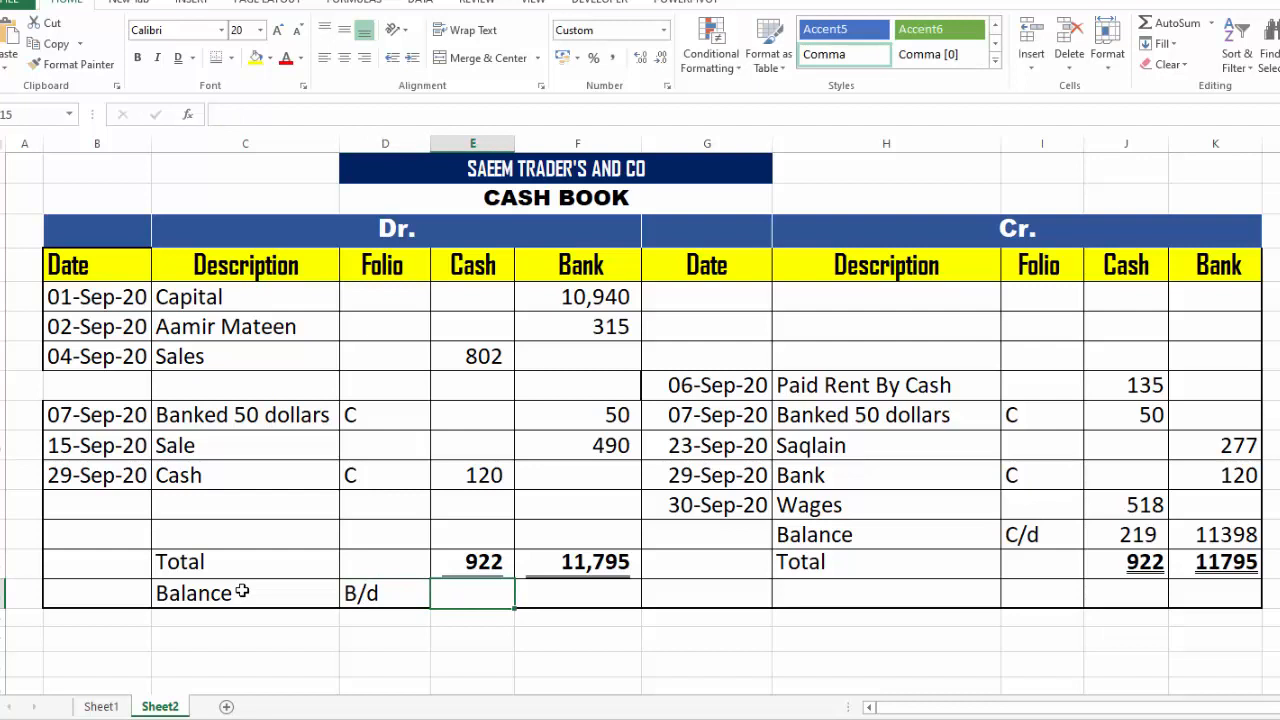
# - Enter 219 in the debit Cash column and 11398 in the debit Bank column of the Balance B/d row
pyautogui.write('21')
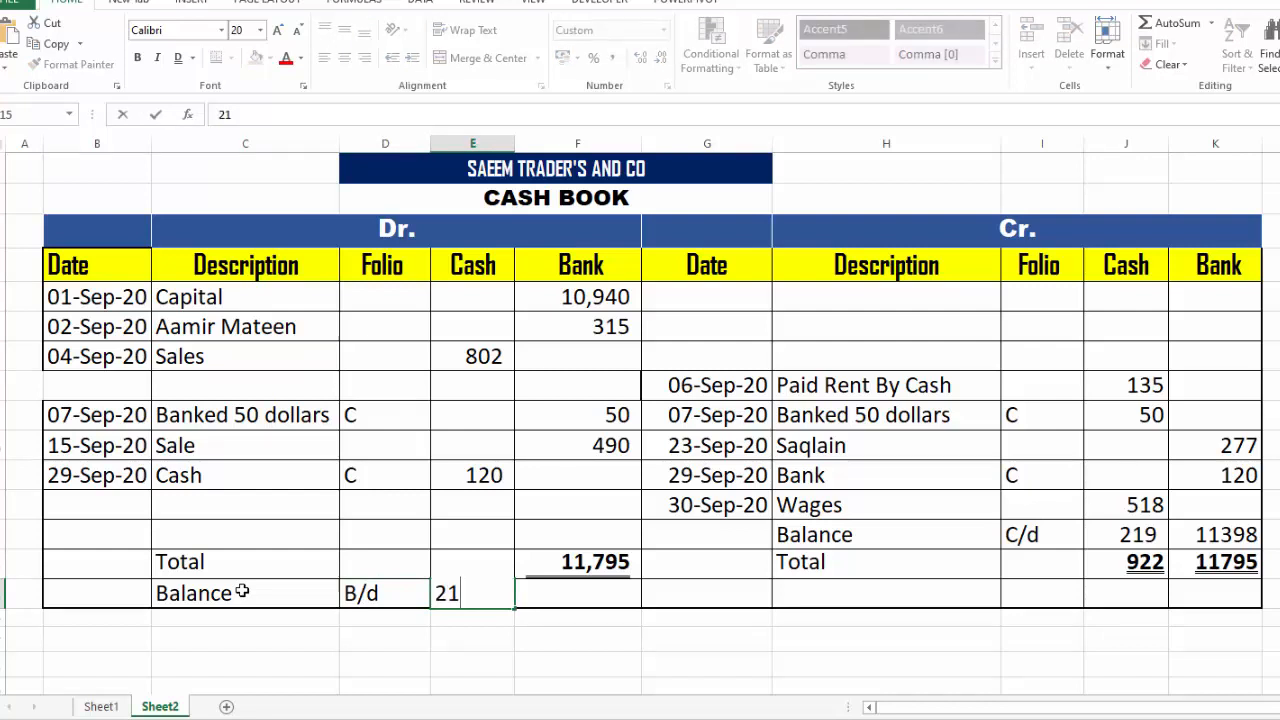
pyautogui.write('9')
pyautogui.press('Tab')
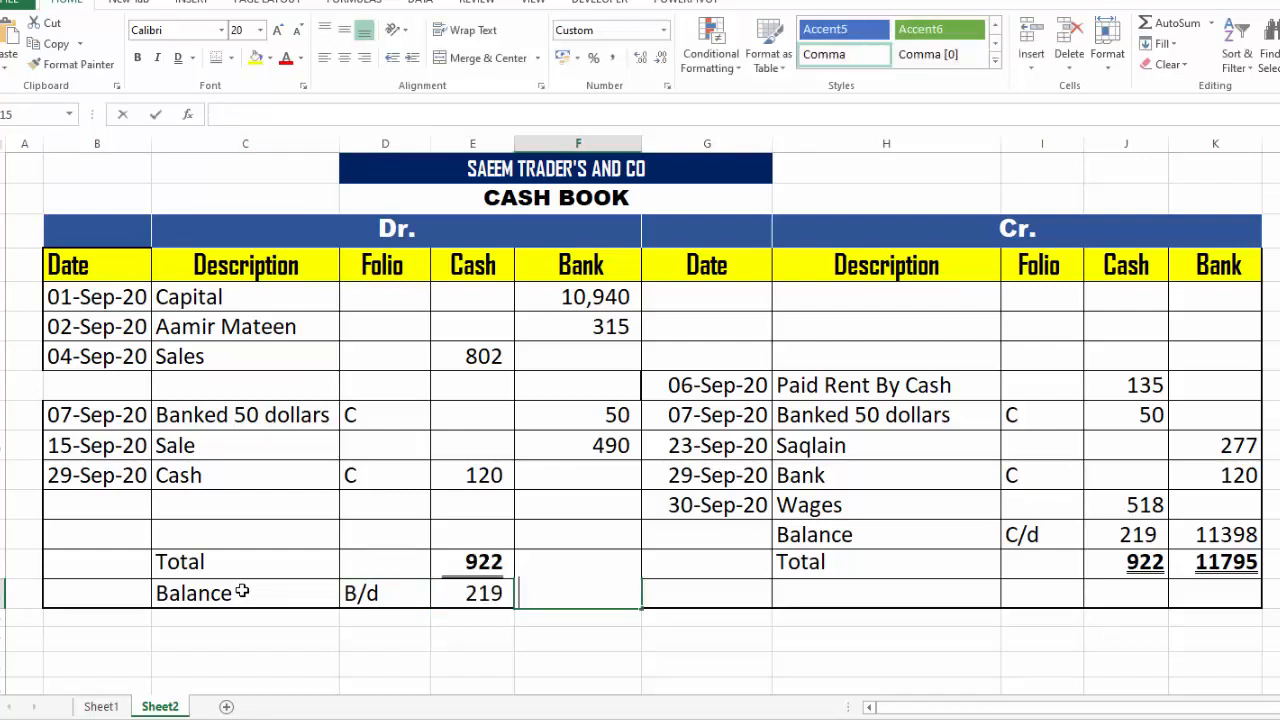
pyautogui.write('113')
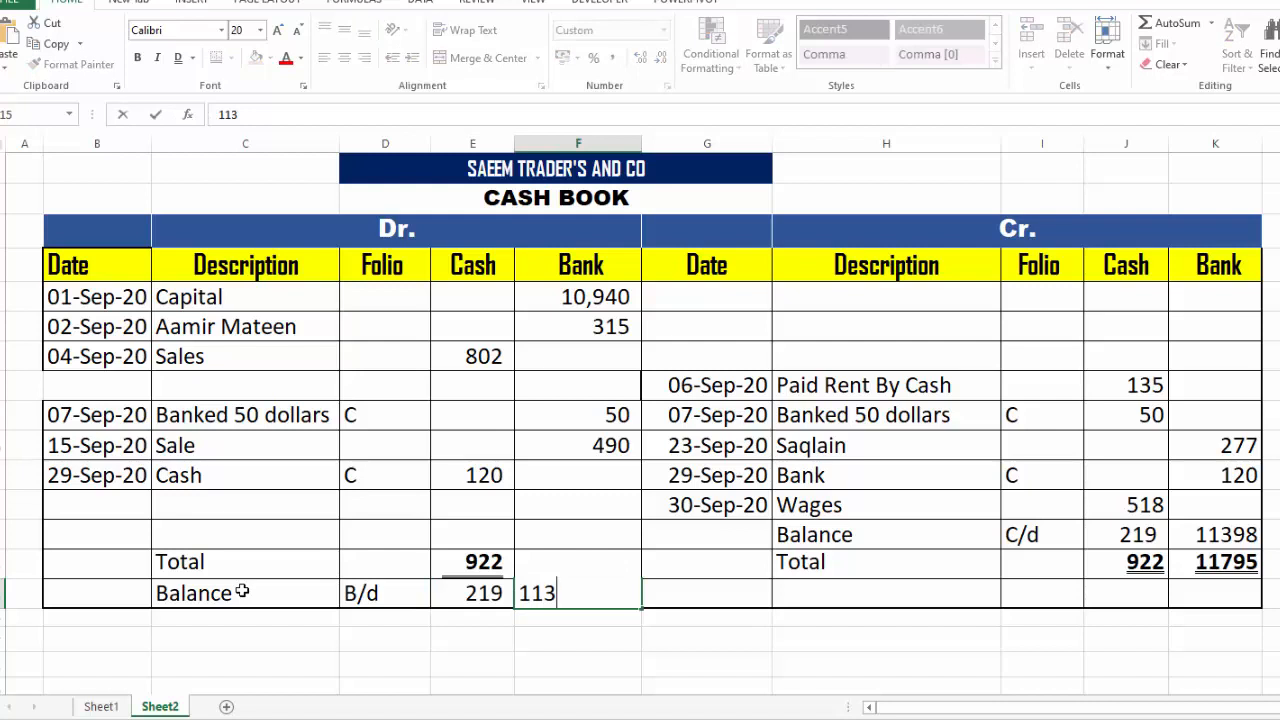
pyautogui.write('98')
pyautogui.press('Return')
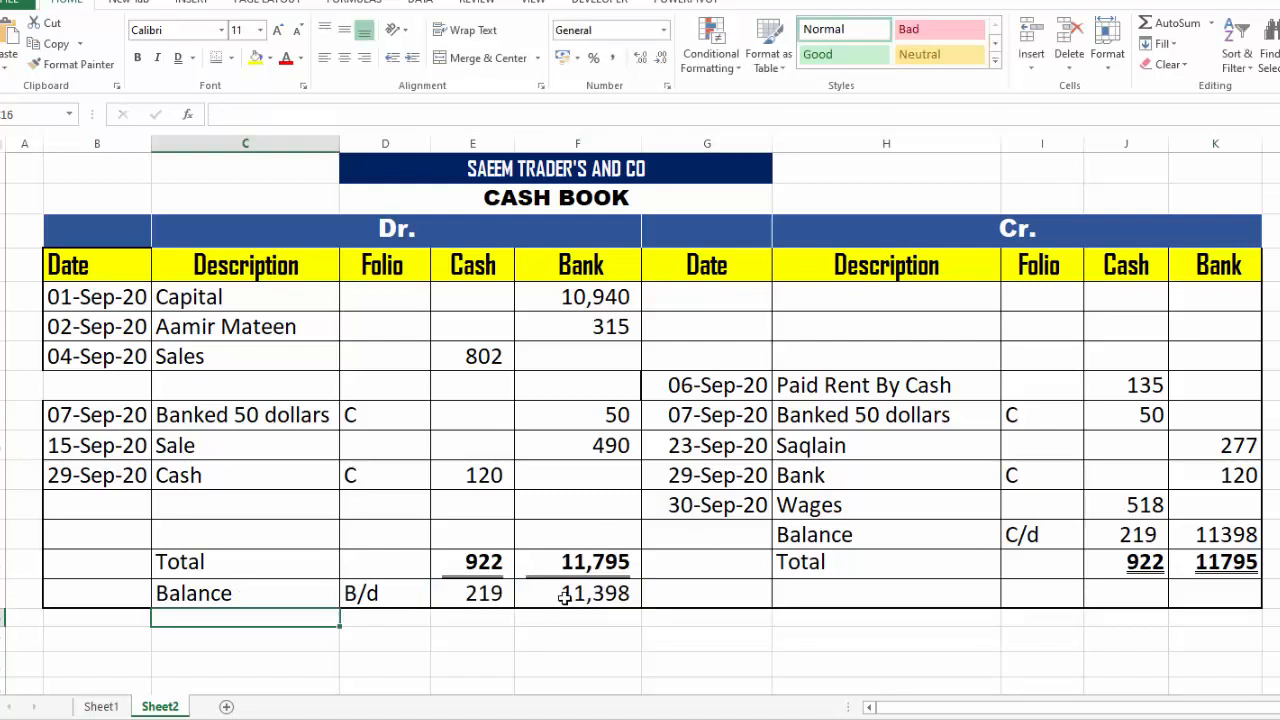
# - Date the Balance B/d row 1/10/2020 and format it in the day-month-year style, as 01-Oct-20
pyautogui.click(126, 598)
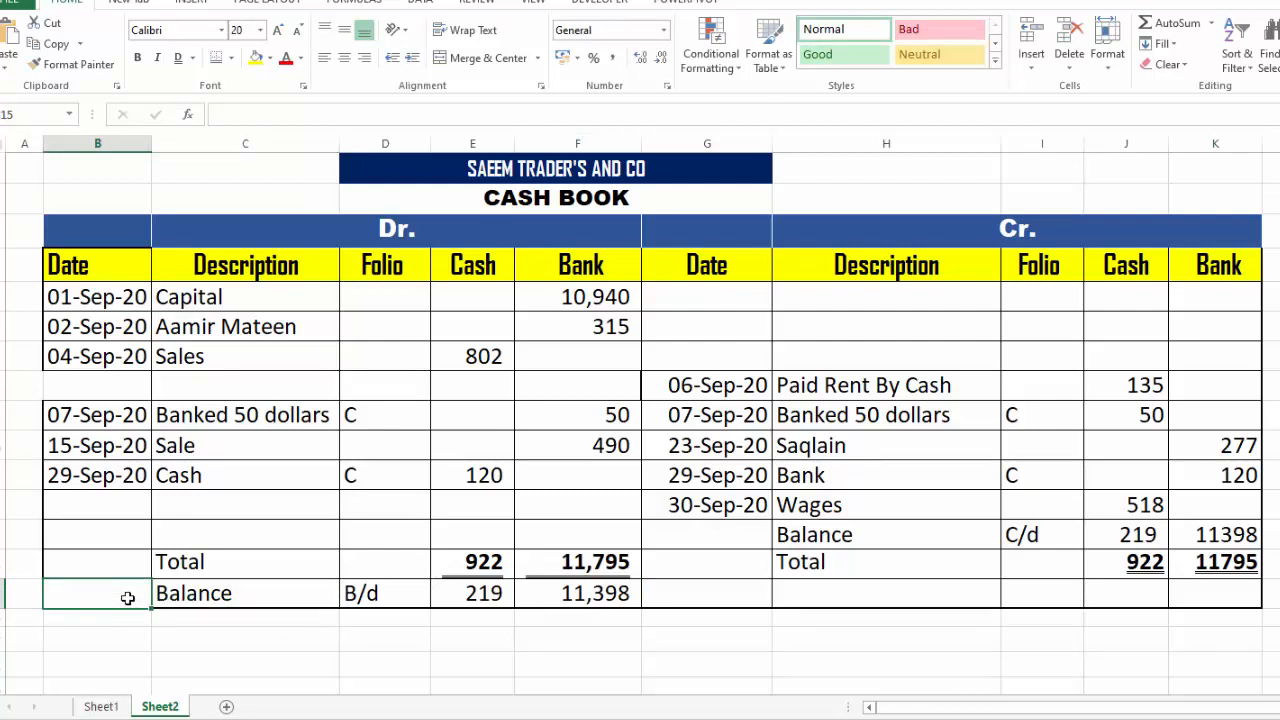
pyautogui.write('1/10')
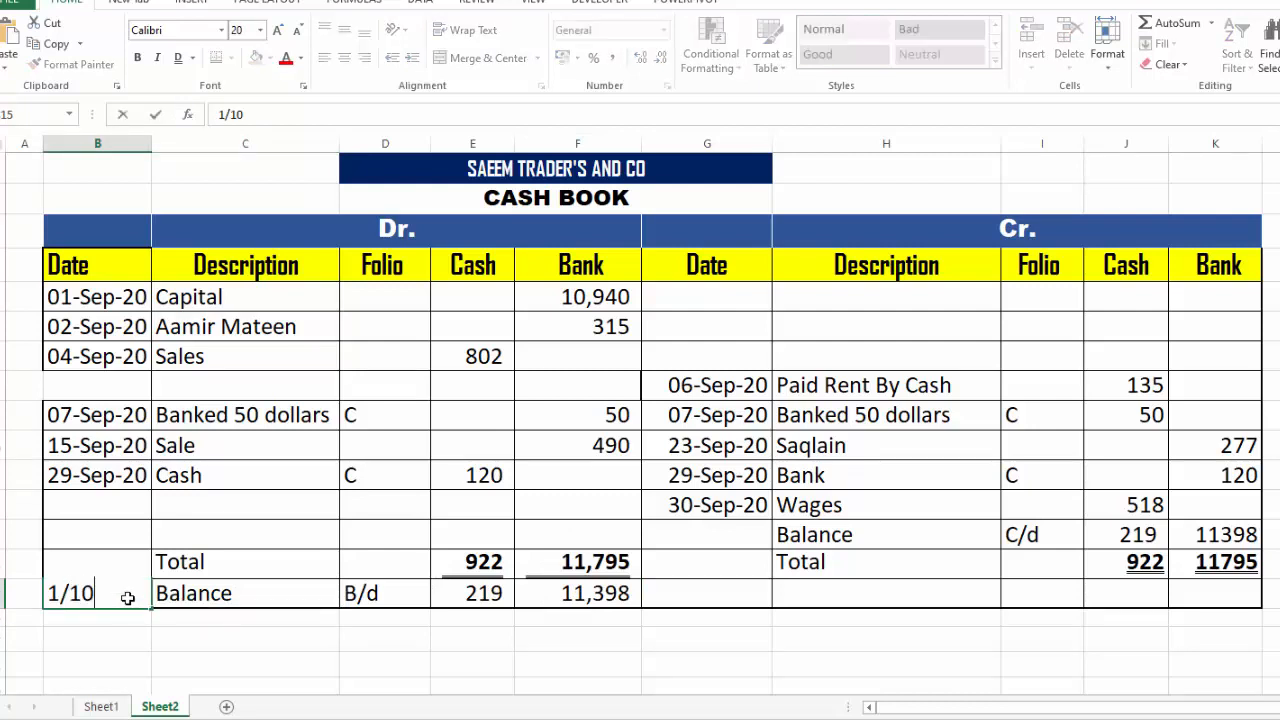
pyautogui.write('/2020')
pyautogui.hotkey('ctrl', 'Return')
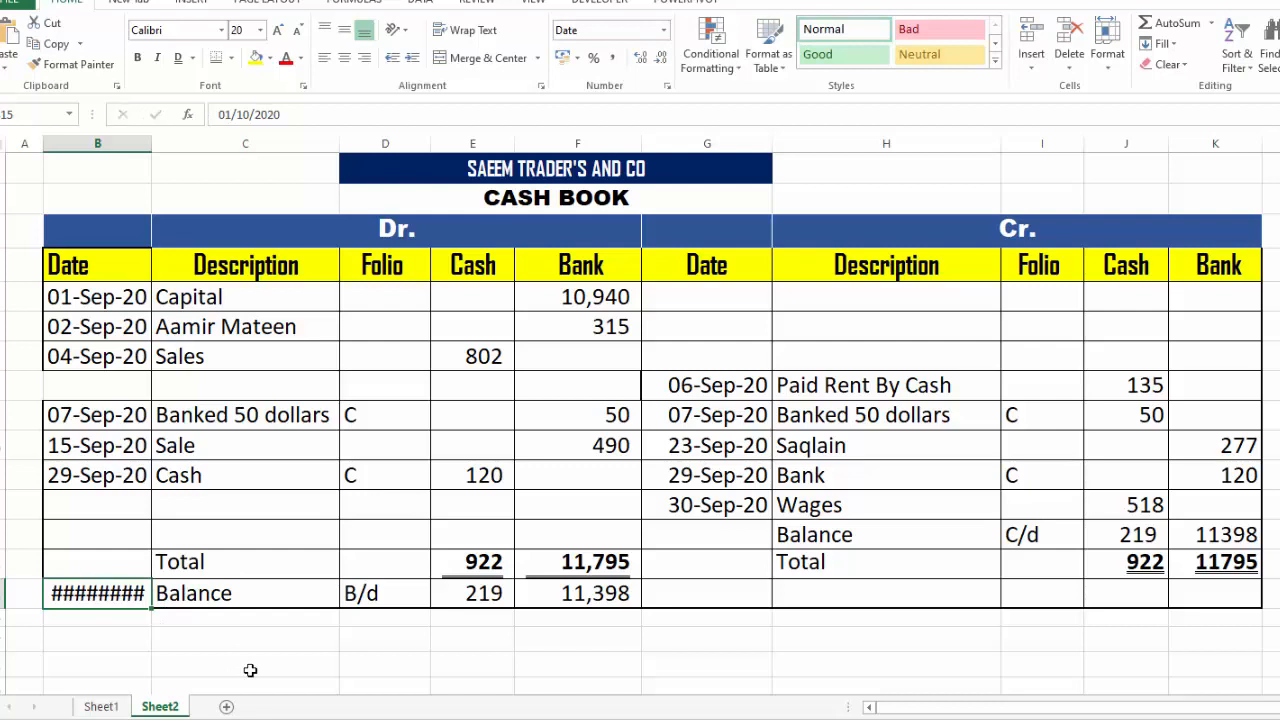
pyautogui.hotkey('ctrl', 'shift', '3')
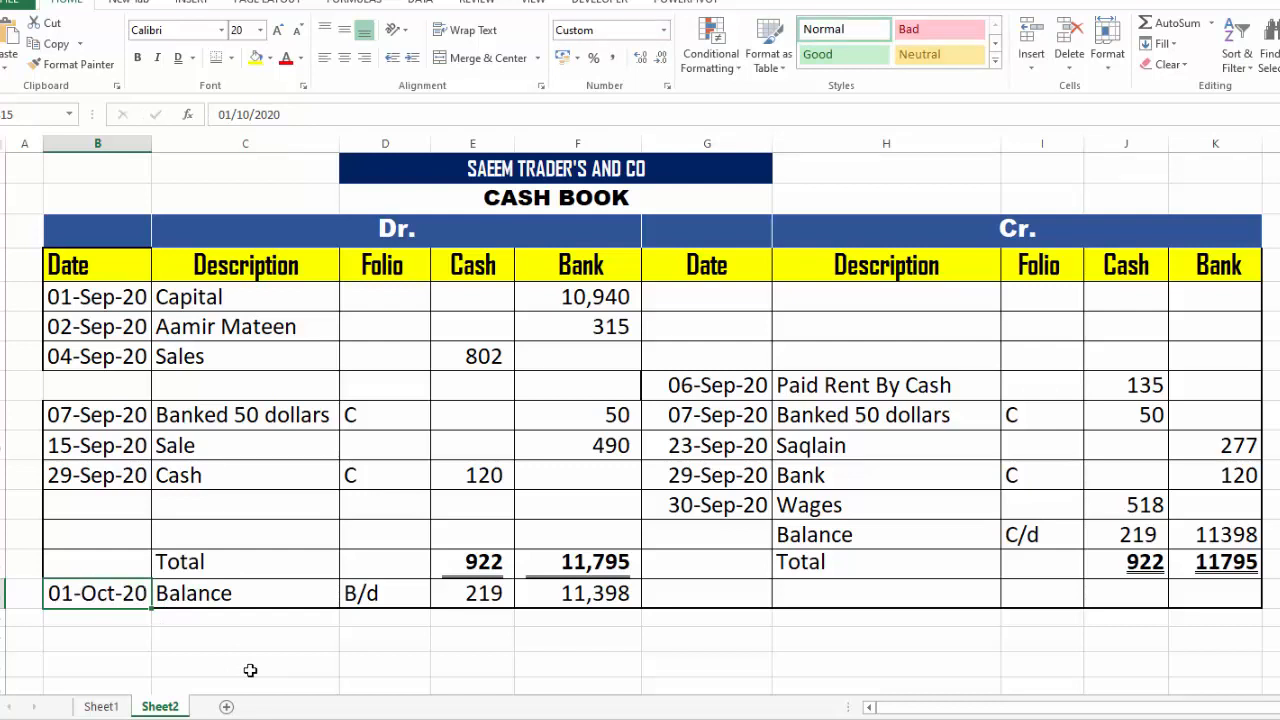
pyautogui.press('Right')
pyautogui.click(389, 655)
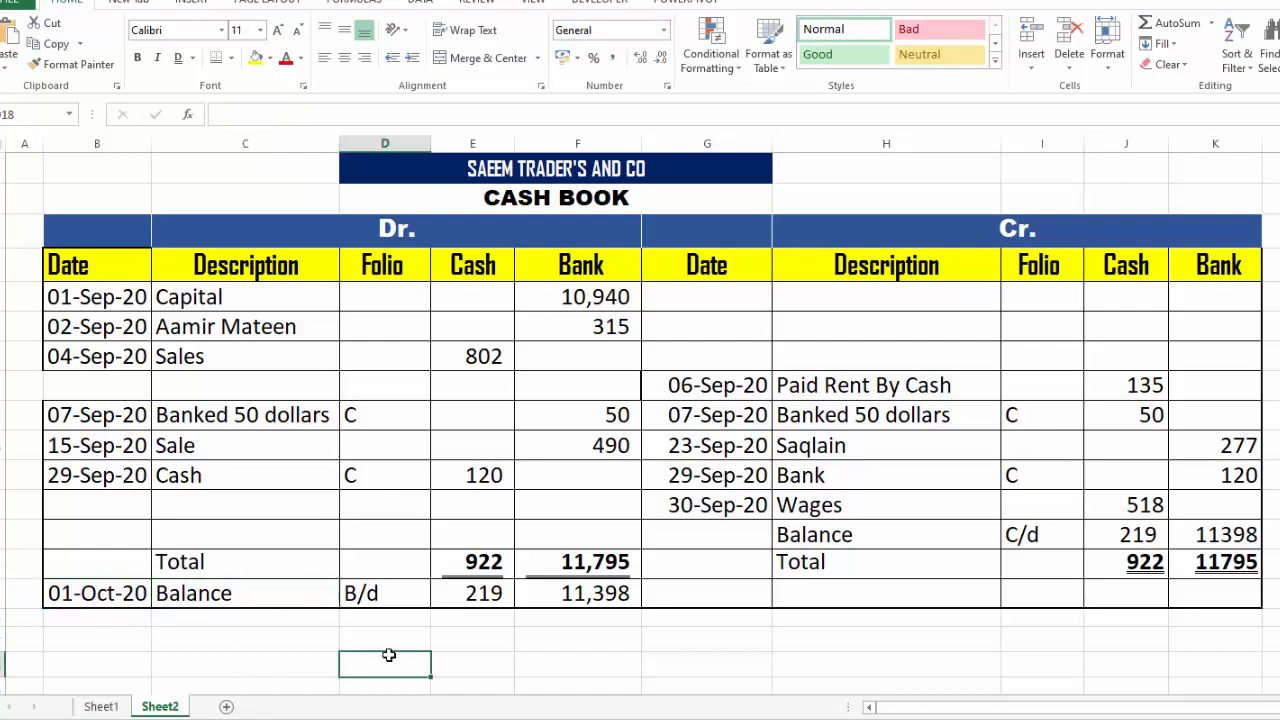